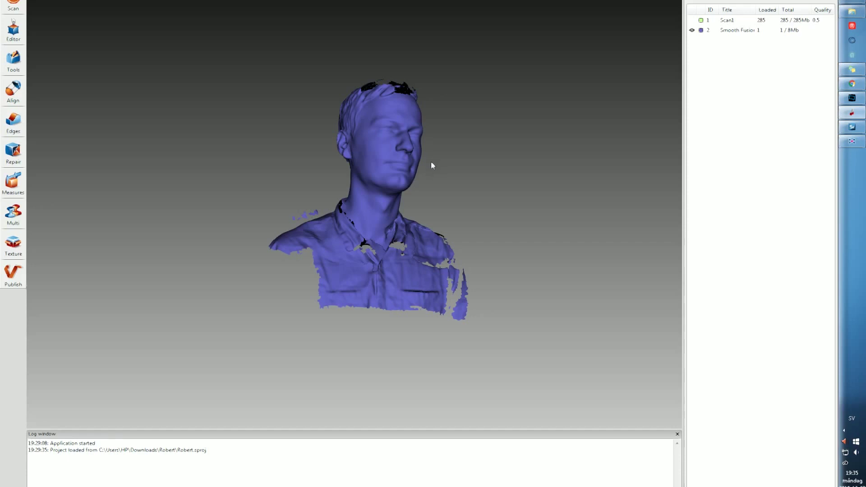
Step: Hide the Smooth Fusion model, show Scan1 in its place and open the list of its individual frames
{"action": "left_click_drag", "start_coordinate": [389, 169], "coordinate": [404, 191]}
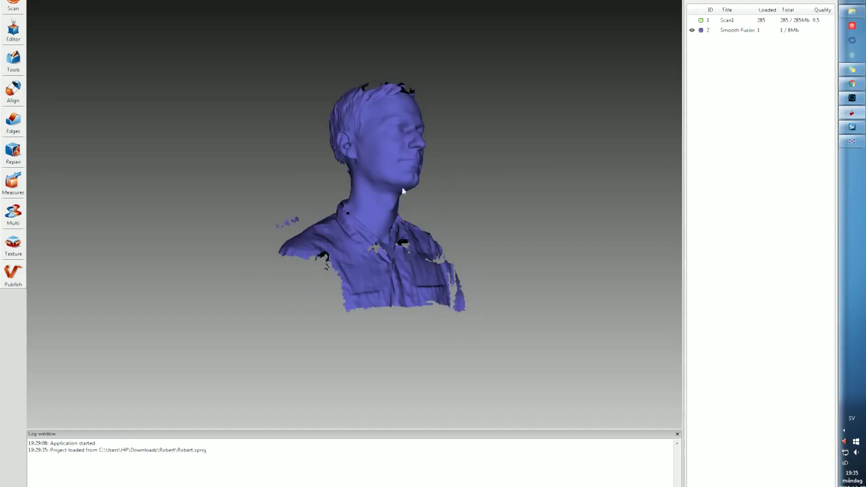
{"action": "left_click_drag", "start_coordinate": [481, 177], "coordinate": [365, 150]}
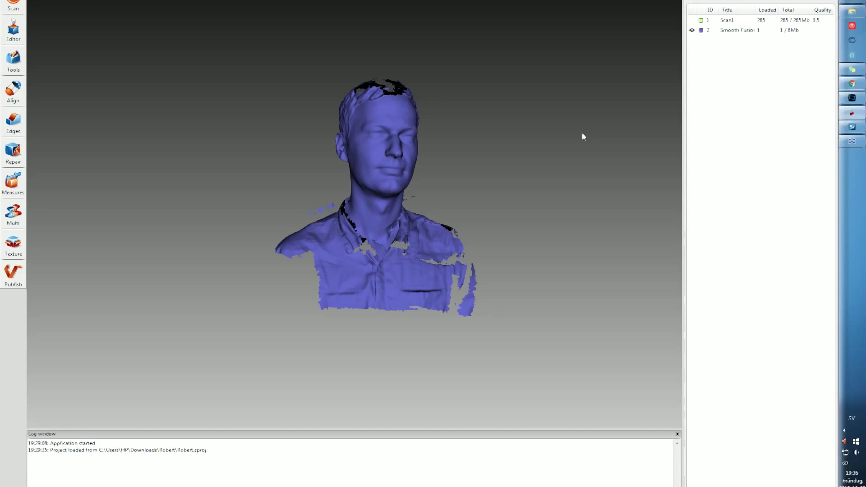
{"action": "left_click_drag", "start_coordinate": [601, 118], "coordinate": [460, 177]}
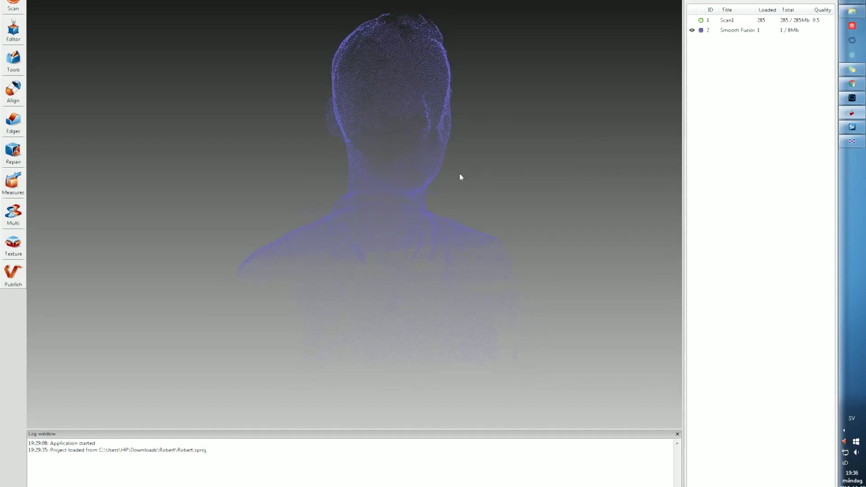
{"action": "left_click", "coordinate": [692, 30]}
{"action": "left_click", "coordinate": [692, 20]}
{"action": "left_click_drag", "start_coordinate": [483, 125], "coordinate": [541, 156]}
{"action": "double_click", "coordinate": [727, 21]}
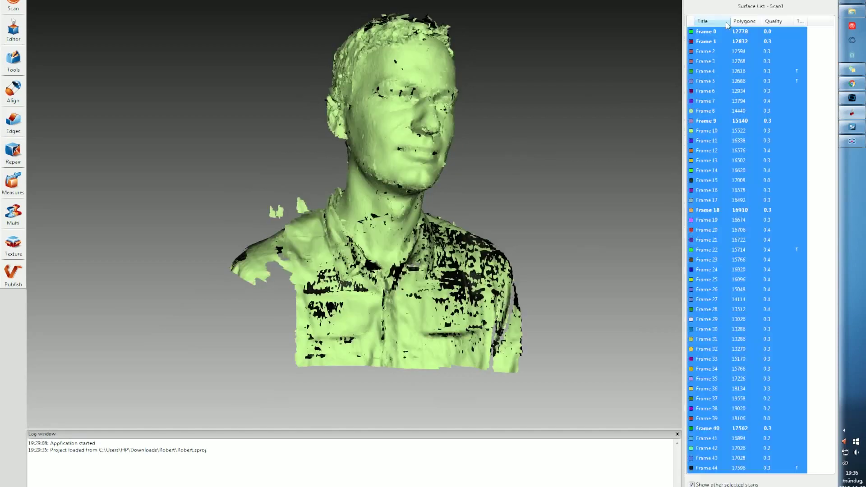
Step: Step through the individual frames of Scan1 one by one, from Frame 0 down to Frame 65
{"action": "left_click", "coordinate": [721, 35]}
{"action": "key", "text": "Down"}
{"action": "key", "text": "Down"}
{"action": "key", "text": "Down"}
{"action": "key", "text": "Down"}
{"action": "key", "text": "Down"}
{"action": "key", "text": "Down"}
{"action": "key", "text": "Down"}
{"action": "key", "text": "Down"}
{"action": "key", "text": "Down"}
{"action": "key", "text": "Down"}
{"action": "key", "text": "Down"}
{"action": "key", "text": "Down"}
{"action": "key", "text": "Down"}
{"action": "key", "text": "Down"}
{"action": "key", "text": "Down"}
{"action": "key", "text": "Down"}
{"action": "key", "text": "Down"}
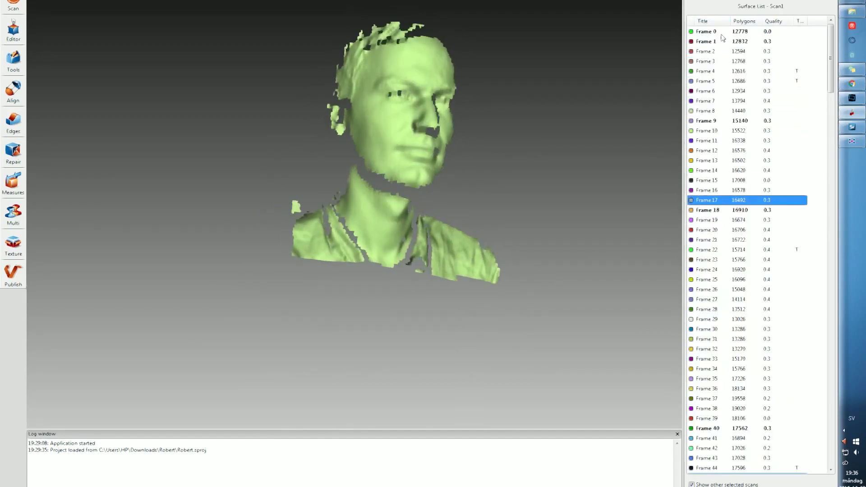
{"action": "key", "text": "Down"}
{"action": "key", "text": "Down"}
{"action": "key", "text": "Down"}
{"action": "key", "text": "Down"}
{"action": "key", "text": "Down"}
{"action": "key", "text": "Down"}
{"action": "key", "text": "Down"}
{"action": "key", "text": "Down"}
{"action": "key", "text": "Down"}
{"action": "key", "text": "Down"}
{"action": "key", "text": "Down"}
{"action": "key", "text": "Down"}
{"action": "key", "text": "Down"}
{"action": "key", "text": "Down"}
{"action": "key", "text": "Down"}
{"action": "key", "text": "Down"}
{"action": "key", "text": "Down"}
{"action": "key", "text": "Down"}
{"action": "key", "text": "Down"}
{"action": "key", "text": "Down"}
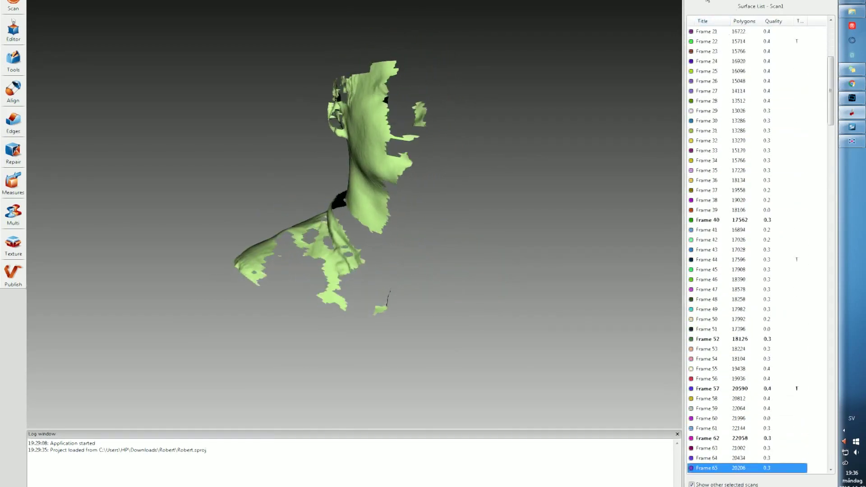
Step: Return to the scan list, hide Scan1 and show only the Smooth Fusion model
{"action": "left_click", "coordinate": [692, 0]}
{"action": "left_click", "coordinate": [708, 30]}
{"action": "left_click", "coordinate": [692, 20]}
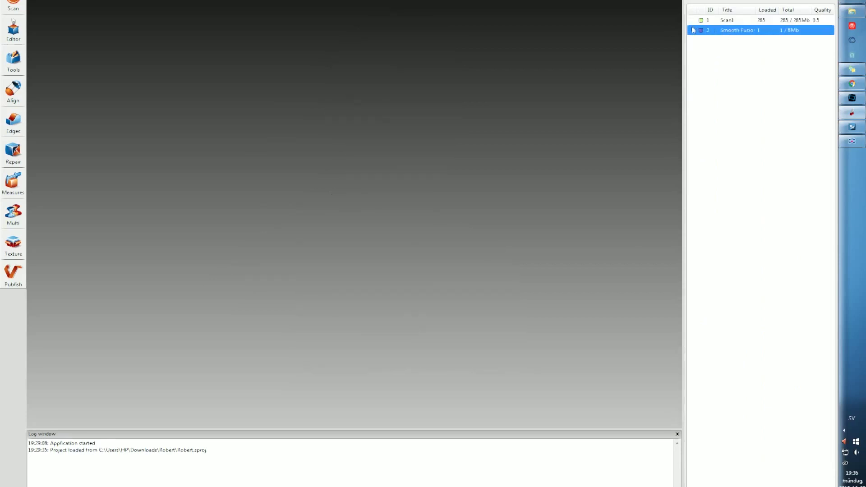
{"action": "left_click", "coordinate": [692, 29]}
{"action": "scroll", "coordinate": [502, 99], "scroll_direction": "down", "scroll_amount": 1}
{"action": "left_click_drag", "start_coordinate": [389, 136], "coordinate": [336, 136]}
{"action": "left_click_drag", "start_coordinate": [507, 172], "coordinate": [365, 193]}
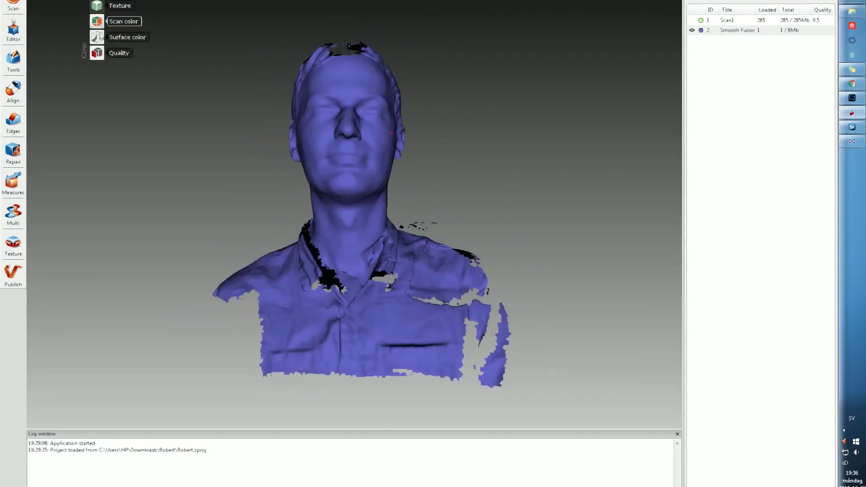
Step: Overlay the mesh wireframe on the fused bust and examine its polygon structure on the face, neck and shirt
{"action": "mouse_move", "coordinate": [111, 1]}
{"action": "left_click", "coordinate": [116, 55]}
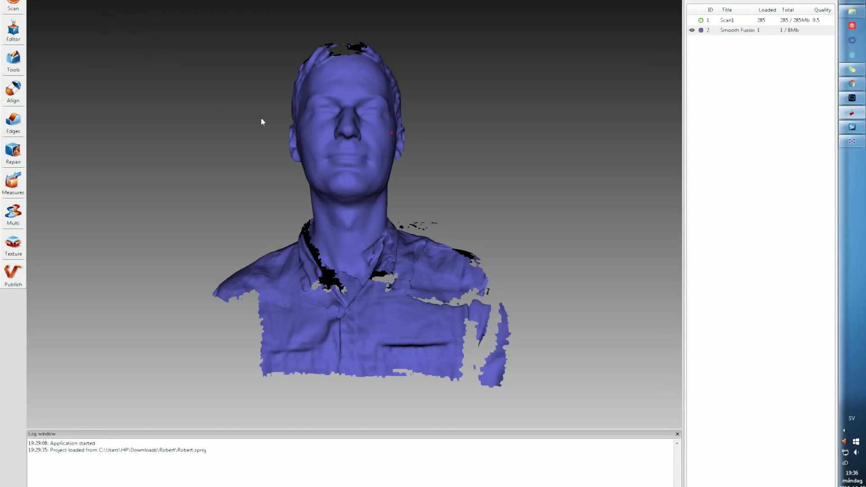
{"action": "scroll", "coordinate": [288, 109], "scroll_direction": "up", "scroll_amount": 3}
{"action": "left_click_drag", "start_coordinate": [318, 101], "coordinate": [391, 115]}
{"action": "scroll", "coordinate": [485, 137], "scroll_direction": "up", "scroll_amount": 5}
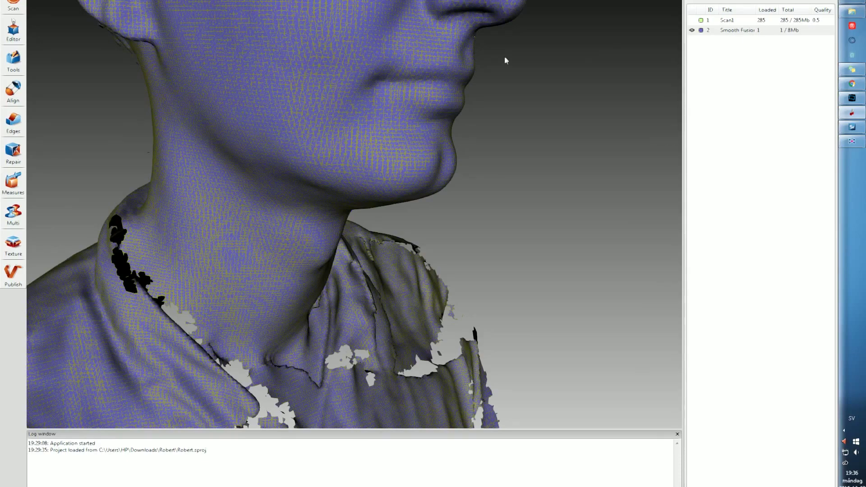
{"action": "scroll", "coordinate": [479, 73], "scroll_direction": "down", "scroll_amount": 5}
{"action": "left_click_drag", "start_coordinate": [470, 99], "coordinate": [342, 117]}
{"action": "scroll", "coordinate": [485, 58], "scroll_direction": "up", "scroll_amount": 2}
{"action": "scroll", "coordinate": [526, 50], "scroll_direction": "down", "scroll_amount": 3}
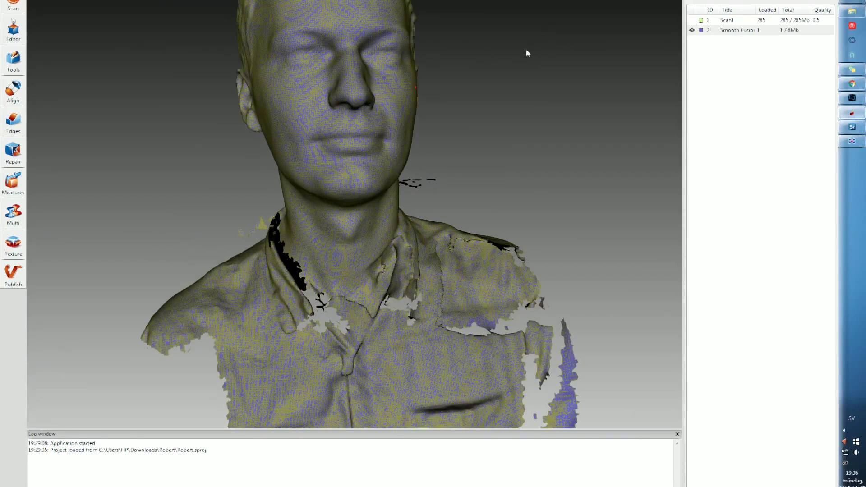
{"action": "left_click_drag", "start_coordinate": [526, 49], "coordinate": [284, 114]}
{"action": "left_click_drag", "start_coordinate": [433, 131], "coordinate": [513, 134]}
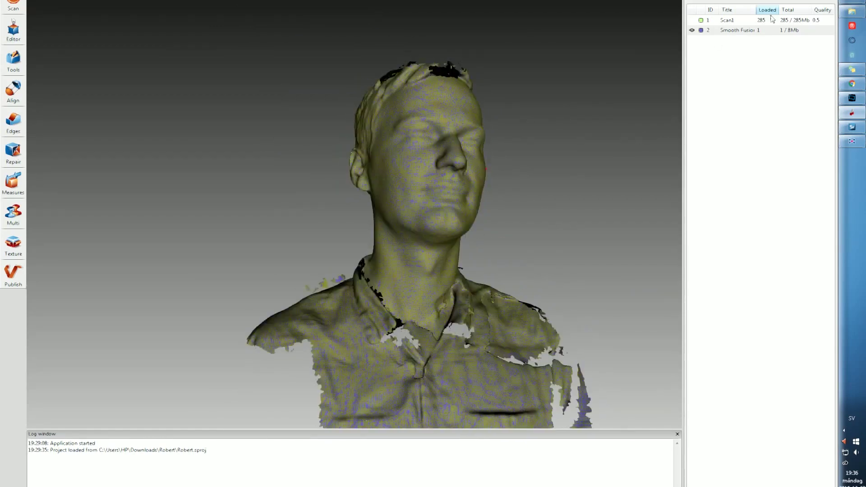
Step: Switch the bust back to plain solid shading without the wireframe and look it over from different angles
{"action": "left_click", "coordinate": [98, 4]}
{"action": "left_click", "coordinate": [123, 6]}
{"action": "left_click_drag", "start_coordinate": [552, 179], "coordinate": [529, 174]}
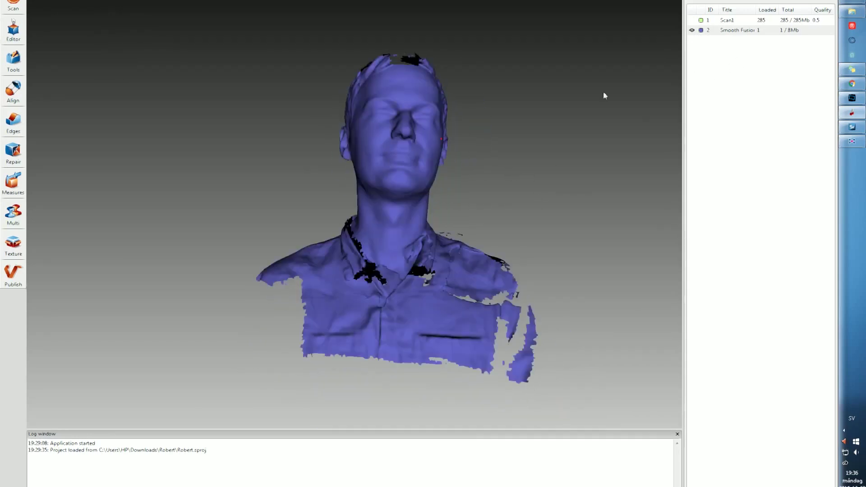
{"action": "left_click_drag", "start_coordinate": [604, 92], "coordinate": [420, 228]}
{"action": "left_click_drag", "start_coordinate": [420, 228], "coordinate": [456, 207]}
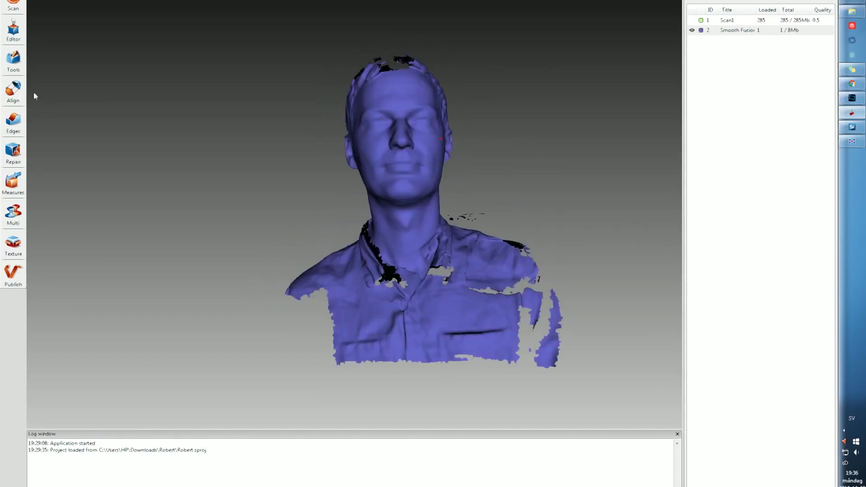
Step: Run the Small Objects Filter on the Smooth Fusion model, followed by Hole Filling with a maximum hole length of 100
{"action": "left_click", "coordinate": [13, 68]}
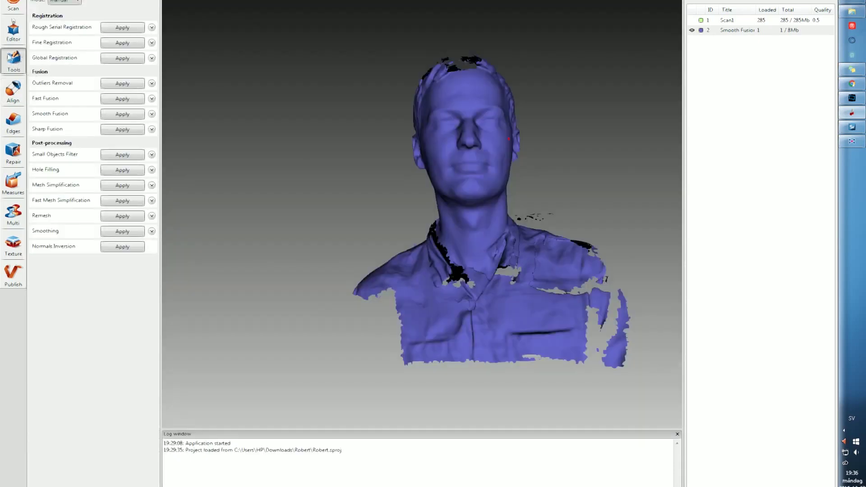
{"action": "left_click", "coordinate": [122, 155]}
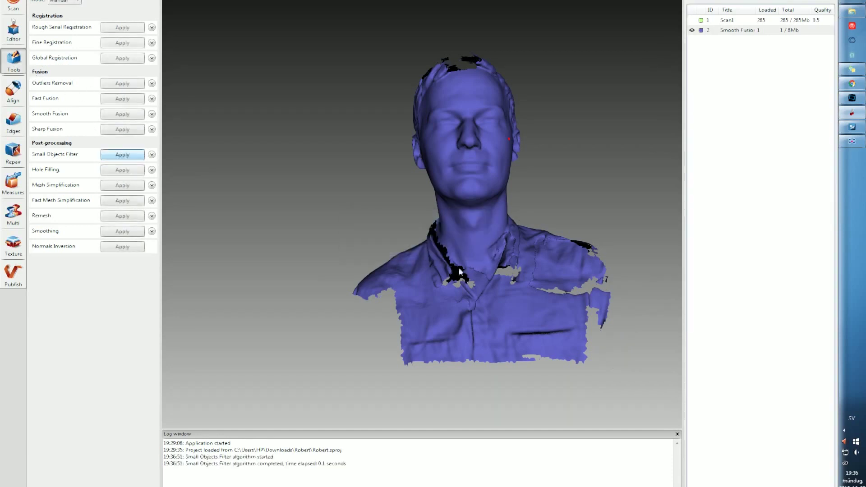
{"action": "left_click", "coordinate": [103, 169]}
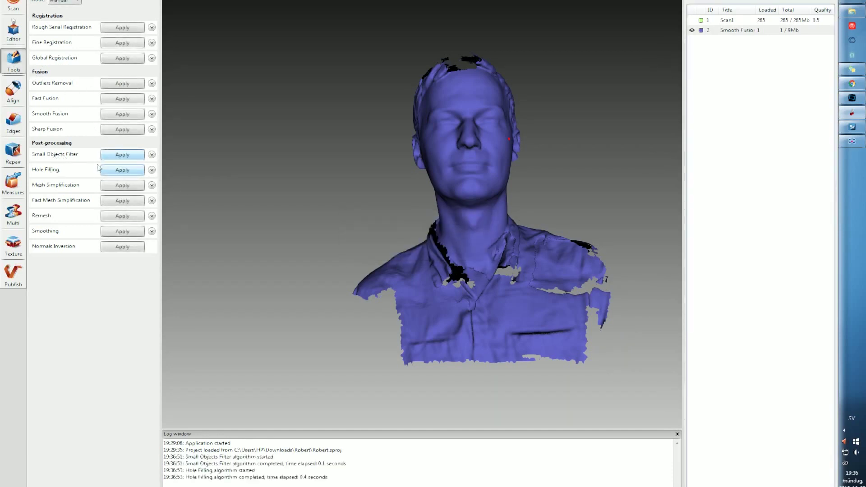
Step: Set the maximum hole length to 500 and run Hole Filling again on the fused model
{"action": "left_click", "coordinate": [152, 171]}
{"action": "double_click", "coordinate": [136, 181]}
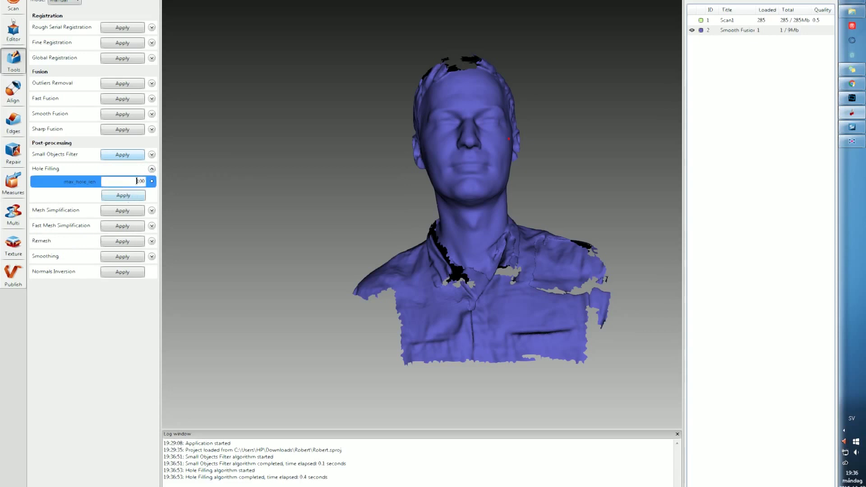
{"action": "type", "text": "500"}
{"action": "left_click", "coordinate": [127, 198]}
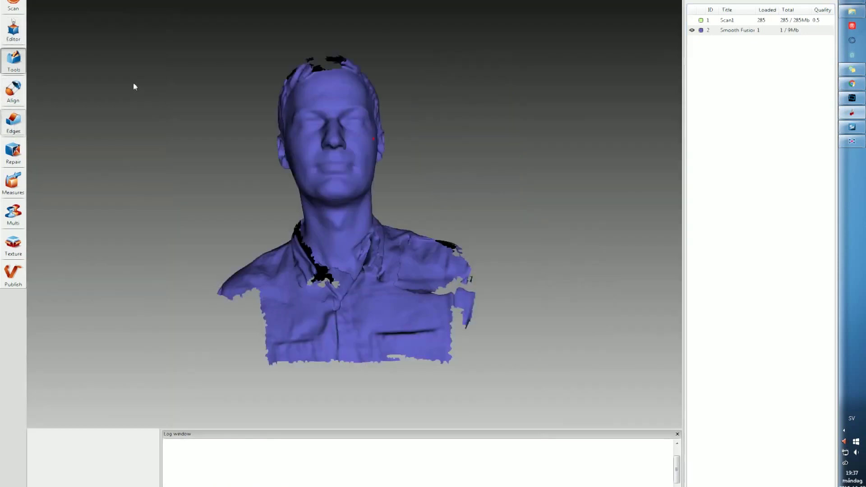
Step: Turn off Move camera to selection and fill holes 1 to 4 in the Edges tool with smoothing, leaving out hole 0
{"action": "left_click", "coordinate": [13, 121]}
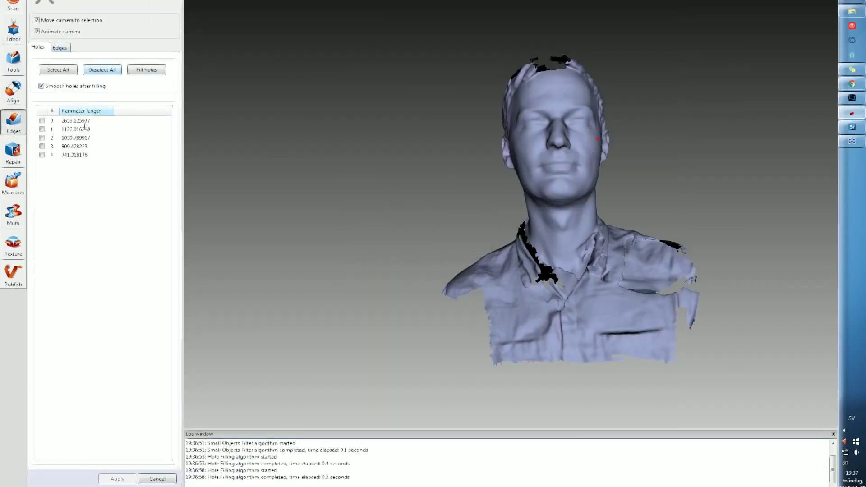
{"action": "left_click", "coordinate": [42, 129]}
{"action": "left_click", "coordinate": [42, 137]}
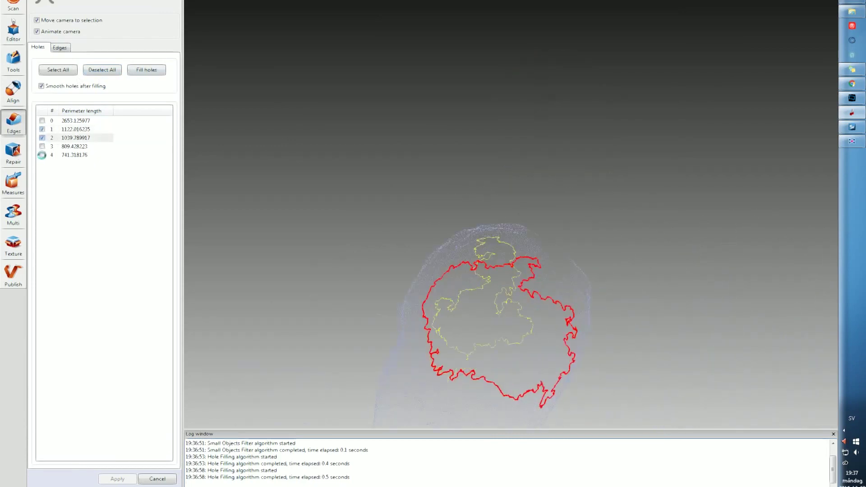
{"action": "left_click", "coordinate": [42, 146]}
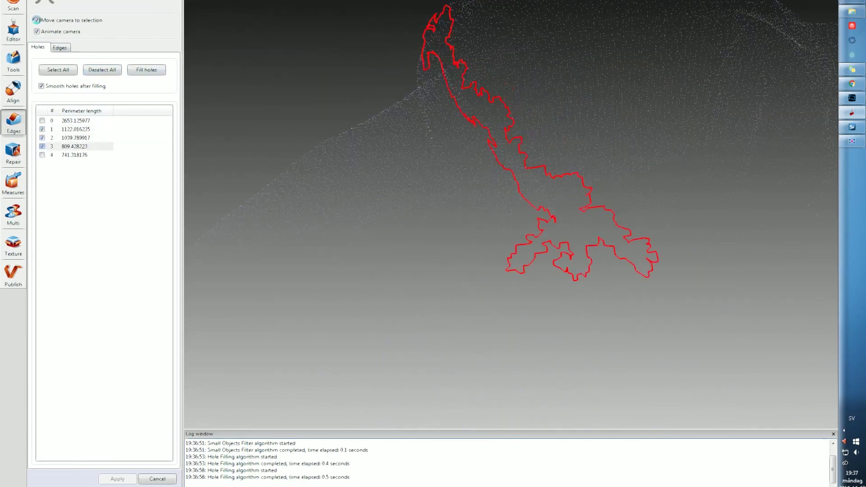
{"action": "left_click", "coordinate": [36, 19]}
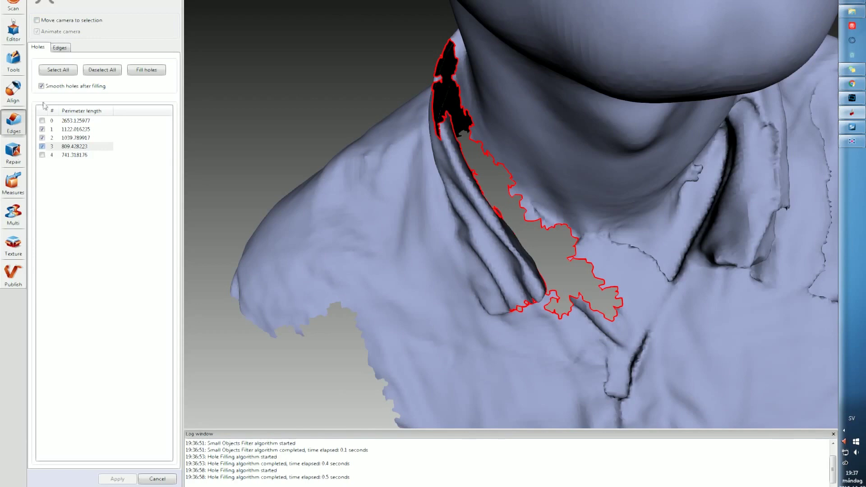
{"action": "left_click", "coordinate": [42, 154]}
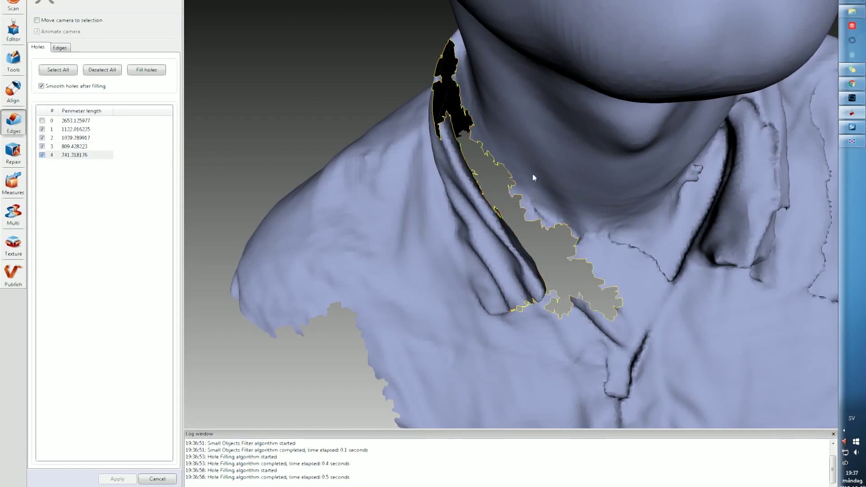
{"action": "middle_click_drag", "start_coordinate": [533, 173], "coordinate": [511, 131]}
{"action": "left_click_drag", "start_coordinate": [545, 131], "coordinate": [428, 116]}
{"action": "scroll", "coordinate": [545, 131], "scroll_direction": "down", "scroll_amount": 5}
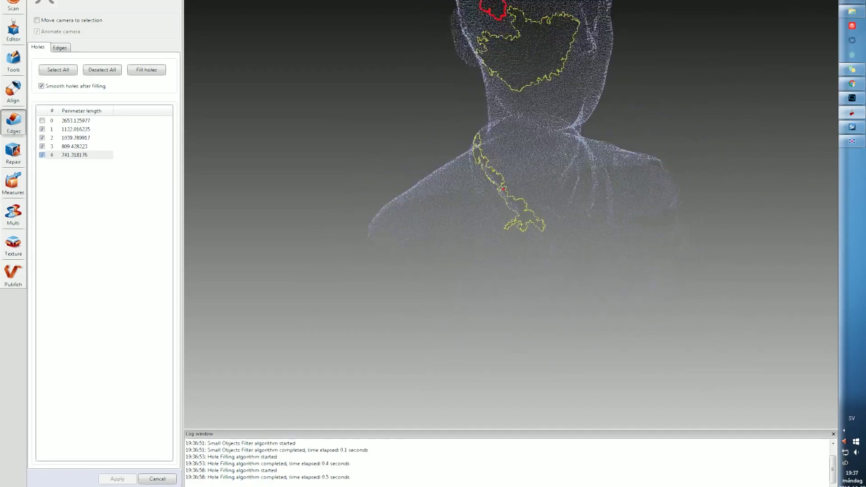
{"action": "mouse_move", "coordinate": [501, 95]}
{"action": "left_mouse_down"}
{"action": "mouse_move", "coordinate": [586, 93]}
{"action": "mouse_move", "coordinate": [602, 144]}
{"action": "mouse_move", "coordinate": [403, 236]}
{"action": "left_mouse_up"}
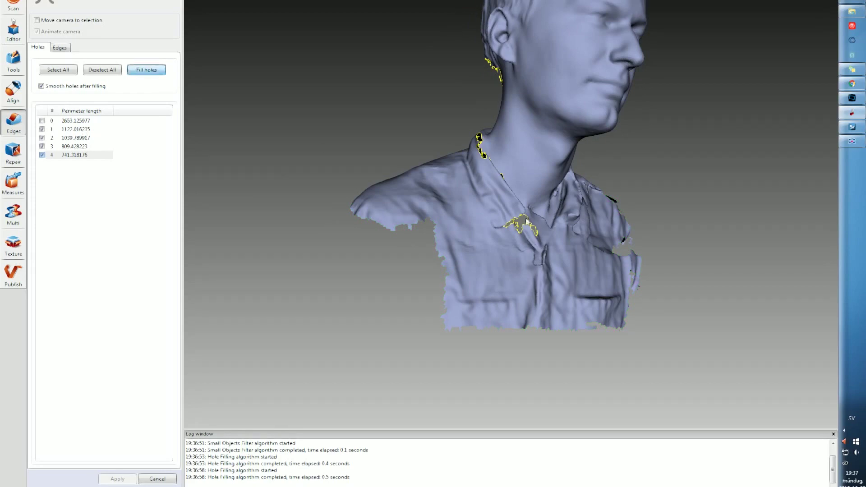
Step: Examine the filled areas around the collar and head from all sides and apply the hole filling to the model
{"action": "mouse_move", "coordinate": [629, 165]}
{"action": "left_mouse_down"}
{"action": "mouse_move", "coordinate": [759, 172]}
{"action": "mouse_move", "coordinate": [645, 129]}
{"action": "left_mouse_up"}
{"action": "mouse_move", "coordinate": [567, 132]}
{"action": "left_mouse_down"}
{"action": "mouse_move", "coordinate": [643, 145]}
{"action": "mouse_move", "coordinate": [631, 144]}
{"action": "left_mouse_up"}
{"action": "scroll", "coordinate": [506, 131], "scroll_direction": "up", "scroll_amount": 5}
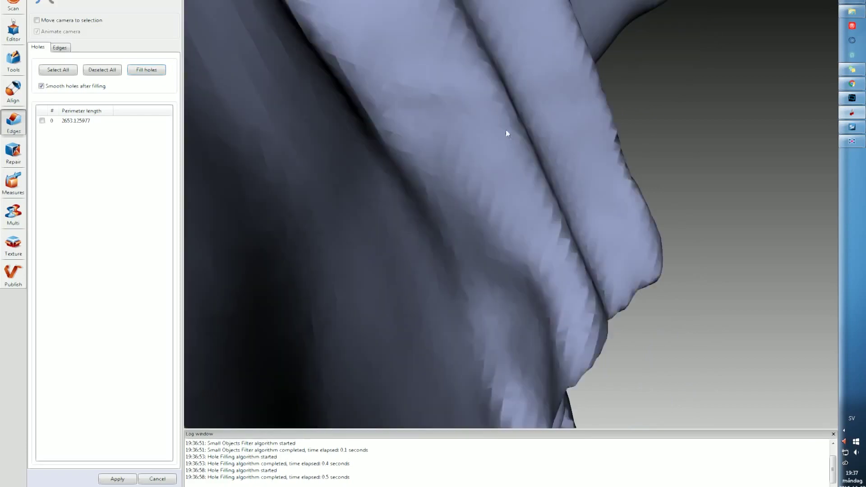
{"action": "scroll", "coordinate": [505, 130], "scroll_direction": "down", "scroll_amount": 5}
{"action": "left_click_drag", "start_coordinate": [509, 113], "coordinate": [497, 77]}
{"action": "scroll", "coordinate": [486, 61], "scroll_direction": "up", "scroll_amount": 5}
{"action": "scroll", "coordinate": [484, 60], "scroll_direction": "down", "scroll_amount": 4}
{"action": "scroll", "coordinate": [486, 62], "scroll_direction": "down", "scroll_amount": 5}
{"action": "middle_click_drag", "start_coordinate": [496, 77], "coordinate": [493, 217]}
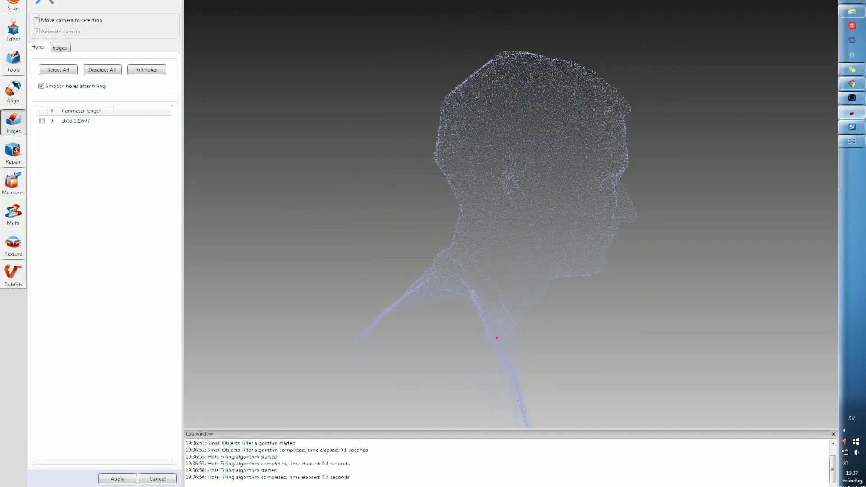
{"action": "middle_click_drag", "start_coordinate": [483, 176], "coordinate": [547, 199]}
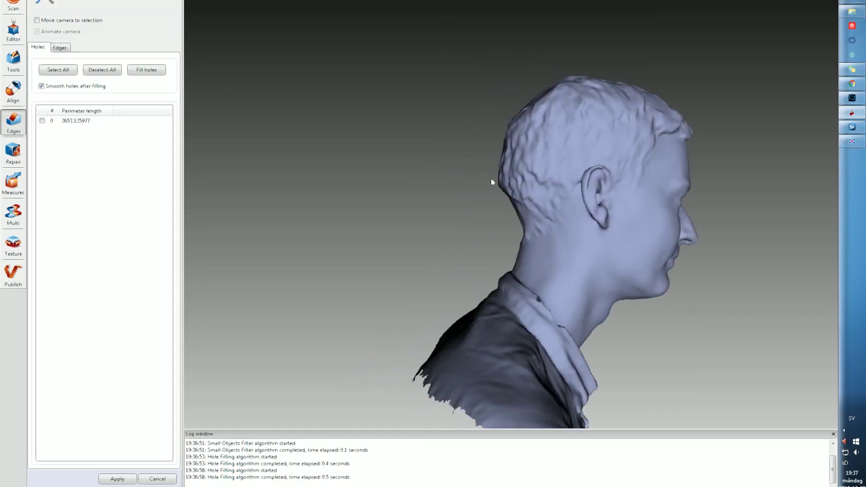
{"action": "mouse_move", "coordinate": [537, 181]}
{"action": "left_mouse_down"}
{"action": "mouse_move", "coordinate": [556, 170]}
{"action": "mouse_move", "coordinate": [696, 222]}
{"action": "left_mouse_up"}
{"action": "double_click", "coordinate": [546, 171]}
{"action": "left_click_drag", "start_coordinate": [547, 113], "coordinate": [456, 122]}
{"action": "mouse_move", "coordinate": [537, 167]}
{"action": "left_mouse_down"}
{"action": "mouse_move", "coordinate": [504, 124]}
{"action": "mouse_move", "coordinate": [697, 189]}
{"action": "mouse_move", "coordinate": [645, 93]}
{"action": "left_mouse_up"}
{"action": "mouse_move", "coordinate": [537, 182]}
{"action": "left_mouse_down"}
{"action": "mouse_move", "coordinate": [533, 153]}
{"action": "mouse_move", "coordinate": [602, 164]}
{"action": "mouse_move", "coordinate": [604, 187]}
{"action": "left_mouse_up"}
{"action": "right_click_drag", "start_coordinate": [609, 206], "coordinate": [548, 112]}
{"action": "scroll", "coordinate": [479, 135], "scroll_direction": "down", "scroll_amount": 2}
{"action": "left_click_drag", "start_coordinate": [479, 134], "coordinate": [586, 147]}
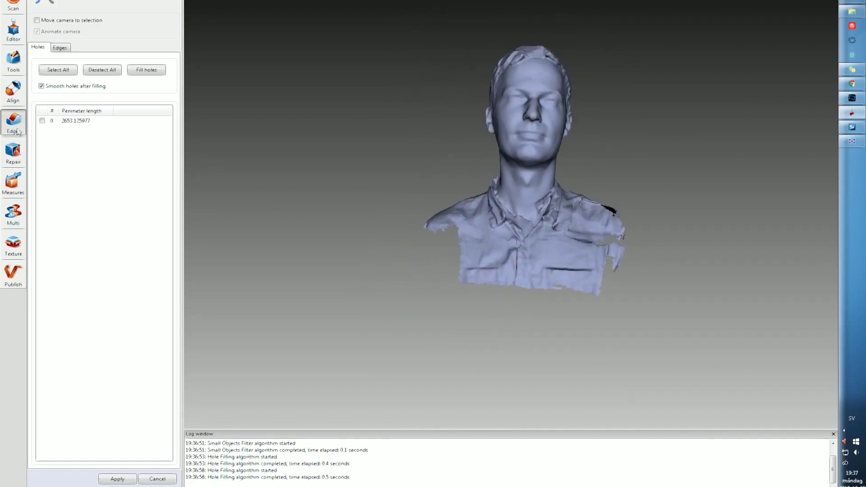
{"action": "left_click", "coordinate": [122, 480]}
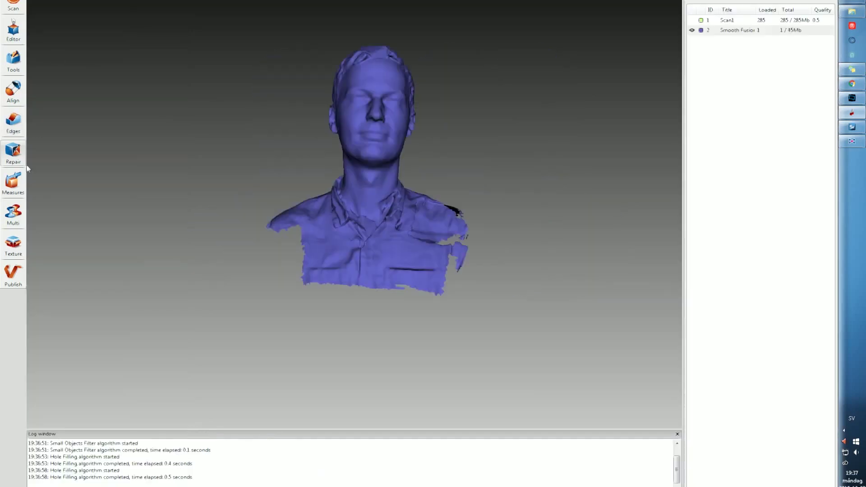
Step: Smooth the remaining open edge around the bust's border at strength 0.856 and apply the result to the model
{"action": "left_click", "coordinate": [15, 124]}
{"action": "left_click", "coordinate": [60, 48]}
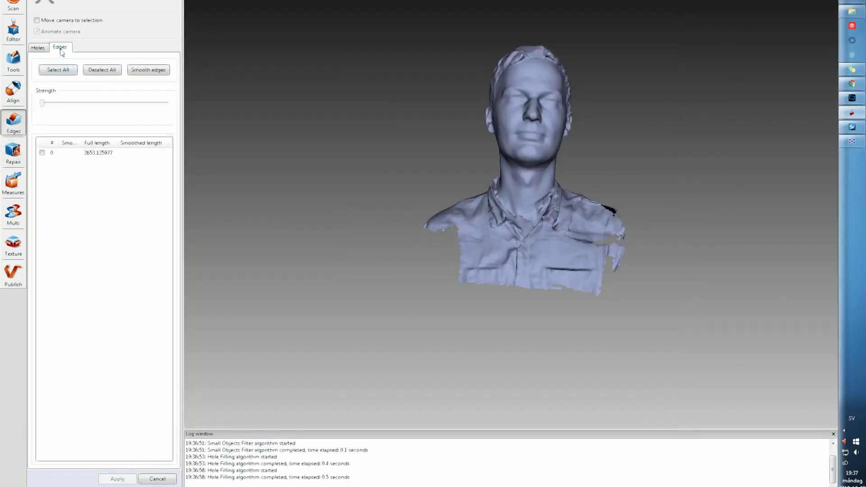
{"action": "left_click", "coordinate": [41, 153]}
{"action": "left_click_drag", "start_coordinate": [118, 100], "coordinate": [146, 102]}
{"action": "scroll", "coordinate": [502, 284], "scroll_direction": "up", "scroll_amount": 3}
{"action": "middle_click_drag", "start_coordinate": [497, 317], "coordinate": [510, 249]}
{"action": "scroll", "coordinate": [510, 250], "scroll_direction": "up", "scroll_amount": 5}
{"action": "scroll", "coordinate": [499, 350], "scroll_direction": "down", "scroll_amount": 4}
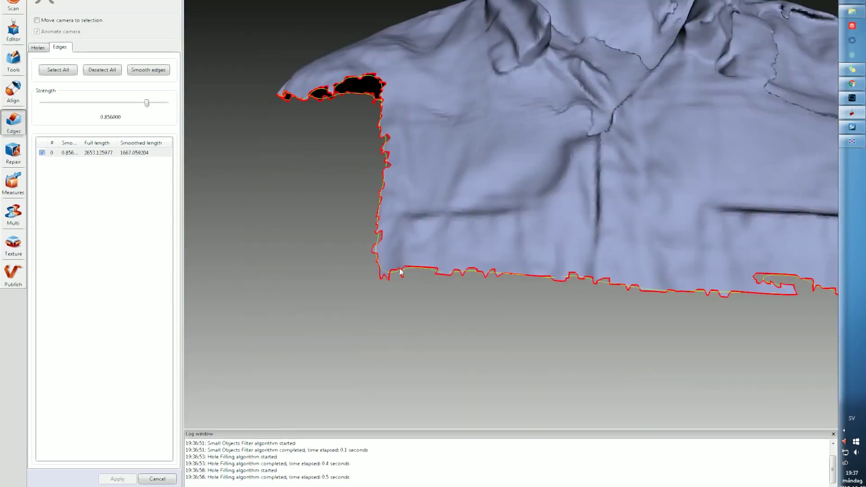
{"action": "left_click", "coordinate": [147, 71]}
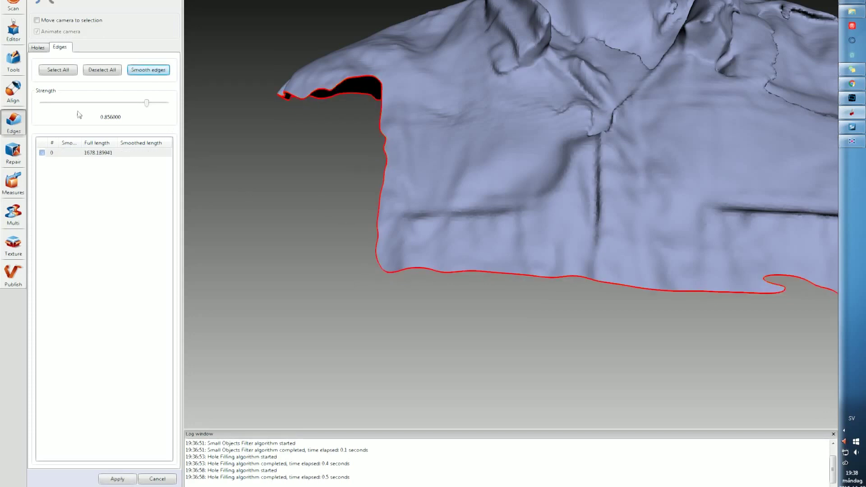
{"action": "left_click", "coordinate": [116, 481]}
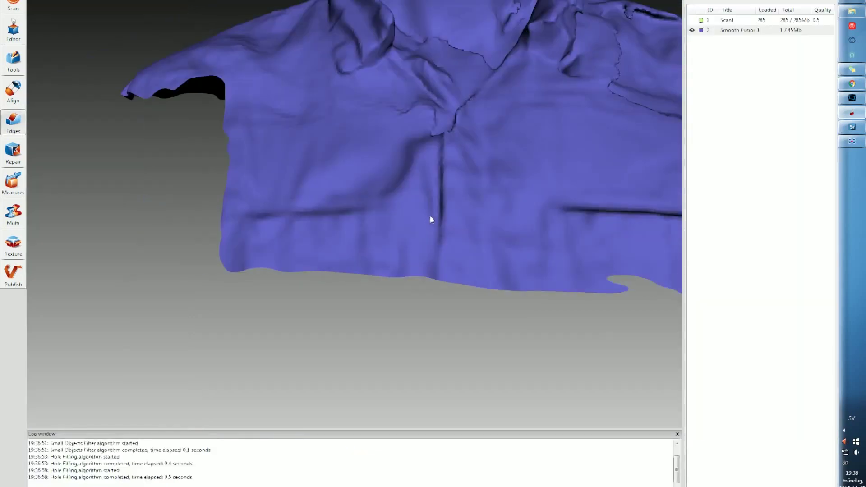
Step: Examine the smoothed border and shoulders of the bust from the side and the front
{"action": "scroll", "coordinate": [431, 214], "scroll_direction": "up", "scroll_amount": 3}
{"action": "scroll", "coordinate": [468, 175], "scroll_direction": "down", "scroll_amount": 5}
{"action": "scroll", "coordinate": [475, 158], "scroll_direction": "down", "scroll_amount": 3}
{"action": "middle_click_drag", "start_coordinate": [476, 152], "coordinate": [401, 252]}
{"action": "mouse_move", "coordinate": [393, 217]}
{"action": "left_mouse_down"}
{"action": "mouse_move", "coordinate": [426, 209]}
{"action": "mouse_move", "coordinate": [441, 217]}
{"action": "left_mouse_up"}
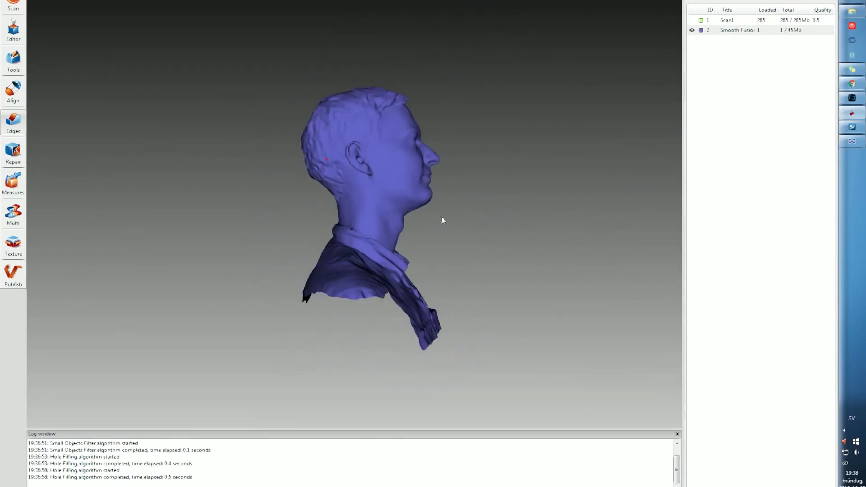
{"action": "left_click_drag", "start_coordinate": [812, 158], "coordinate": [244, 167]}
{"action": "mouse_move", "coordinate": [342, 225]}
{"action": "left_mouse_down"}
{"action": "mouse_move", "coordinate": [361, 203]}
{"action": "mouse_move", "coordinate": [353, 226]}
{"action": "left_mouse_up"}
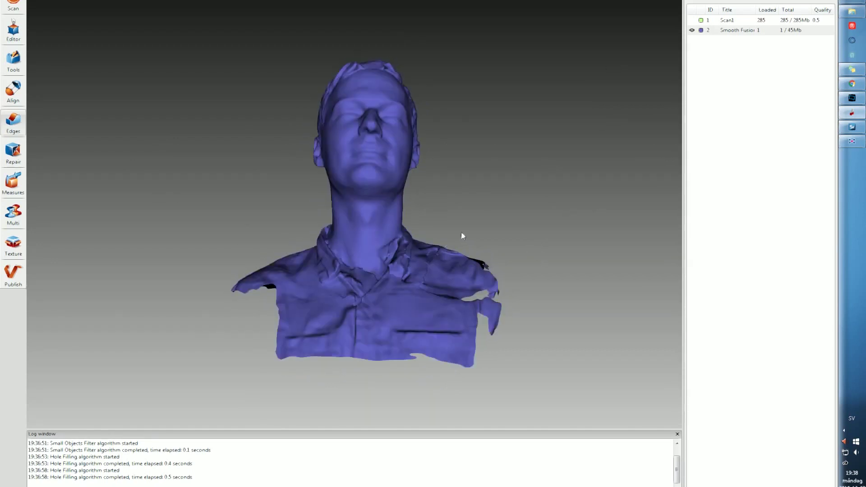
{"action": "left_click_drag", "start_coordinate": [461, 232], "coordinate": [461, 217]}
{"action": "left_click_drag", "start_coordinate": [363, 245], "coordinate": [366, 239]}
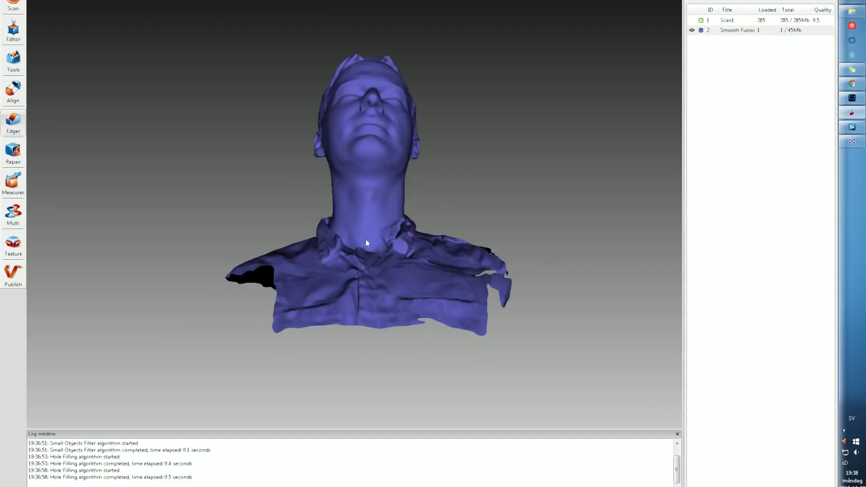
Step: Erase the shirt, shoulders and lower neck using the Eraser's 2D selection with an enlarged brush, keeping only the head and upper neck
{"action": "left_click", "coordinate": [13, 30]}
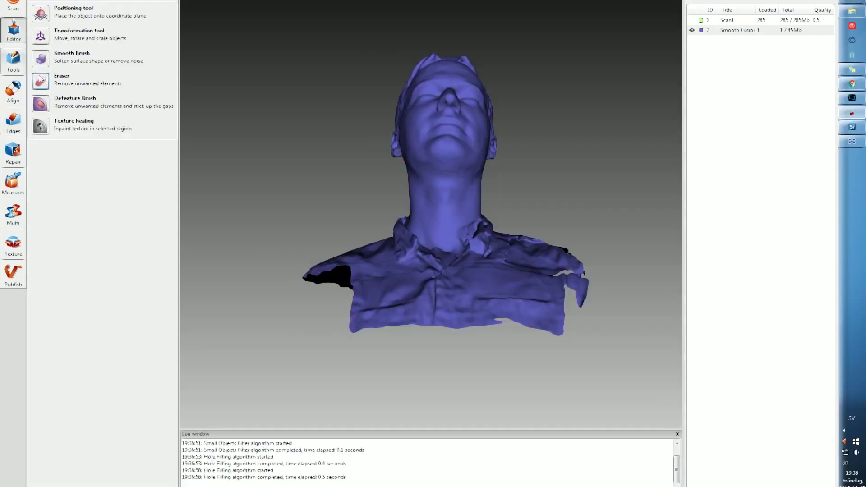
{"action": "left_click", "coordinate": [63, 79]}
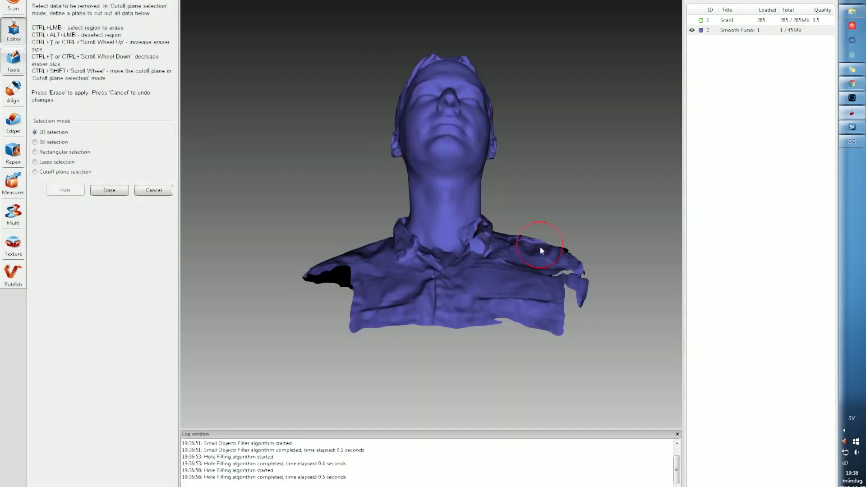
{"action": "scroll", "coordinate": [550, 295], "scroll_direction": "up", "scroll_amount": 5, "text": "ctrl"}
{"action": "mouse_move", "coordinate": [557, 306]}
{"action": "left_mouse_down", "text": "ctrl"}
{"action": "mouse_move", "coordinate": [565, 302]}
{"action": "mouse_move", "coordinate": [310, 291]}
{"action": "mouse_move", "coordinate": [629, 281]}
{"action": "left_mouse_up", "text": "ctrl"}
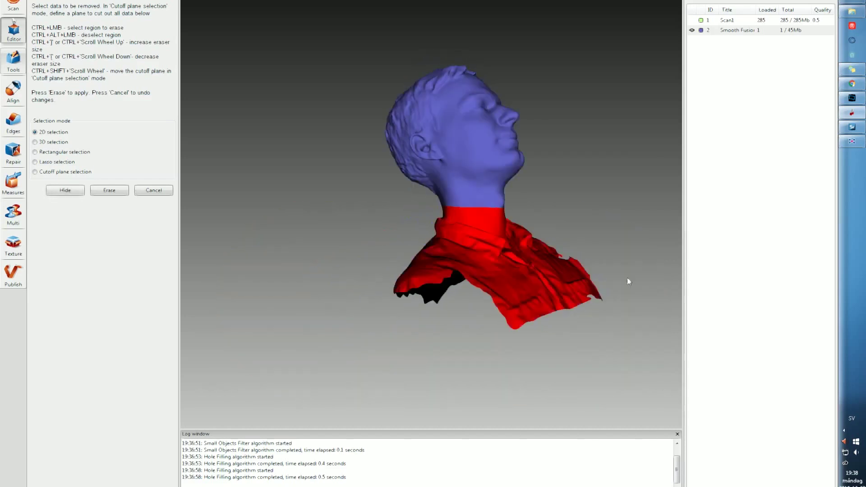
{"action": "mouse_move", "coordinate": [550, 244]}
{"action": "left_mouse_down"}
{"action": "mouse_move", "coordinate": [599, 240]}
{"action": "mouse_move", "coordinate": [406, 237]}
{"action": "left_mouse_up"}
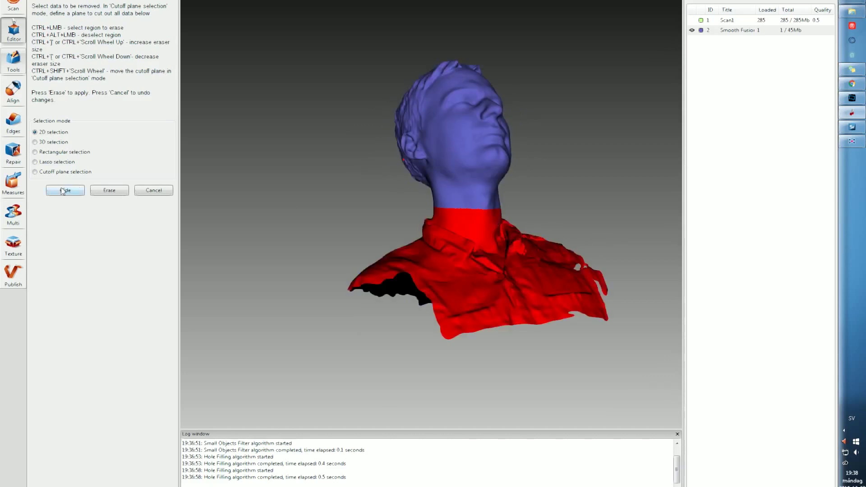
{"action": "left_click", "coordinate": [108, 191]}
{"action": "left_click_drag", "start_coordinate": [480, 262], "coordinate": [453, 219]}
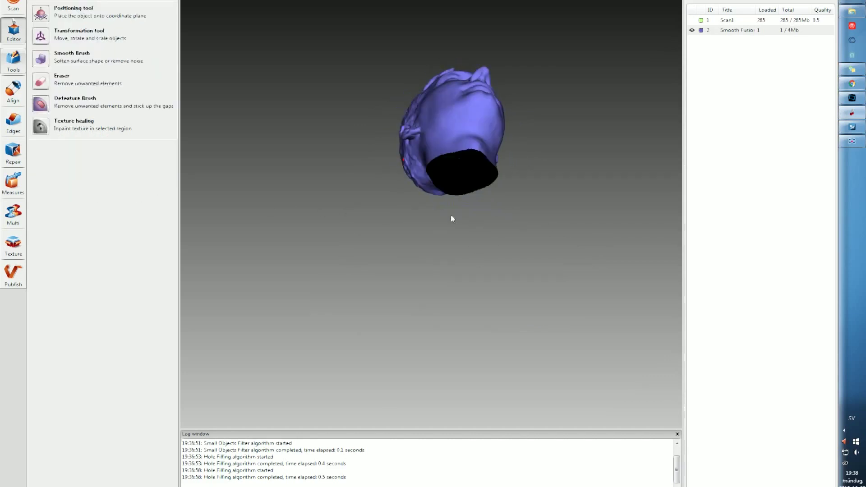
Step: Fill the open neck hole with smoothing in the Edges tool and apply the result to the head model
{"action": "left_click", "coordinate": [14, 60]}
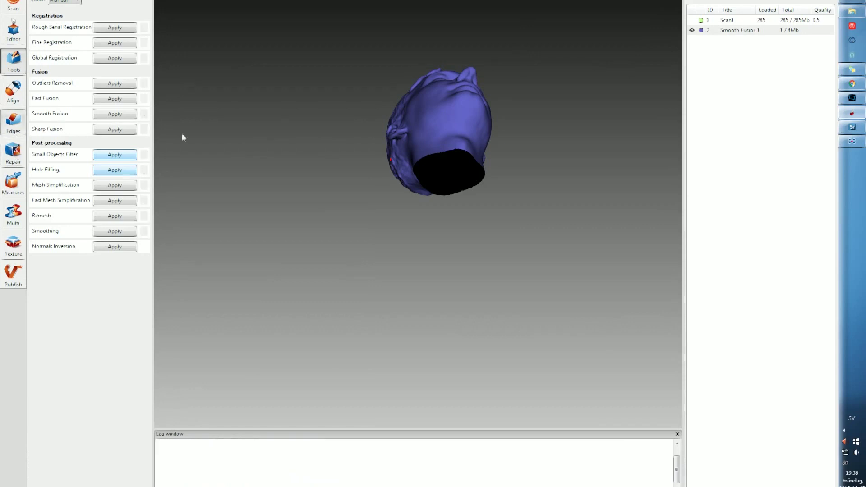
{"action": "left_click", "coordinate": [14, 122]}
{"action": "left_click", "coordinate": [42, 120]}
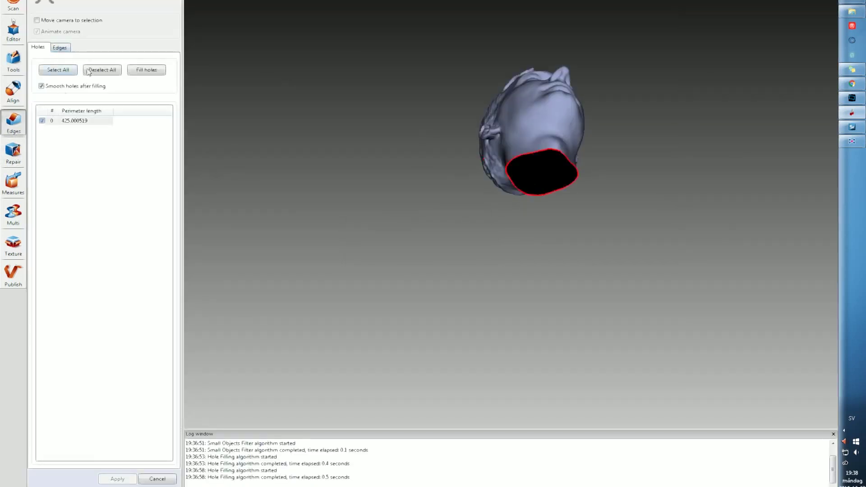
{"action": "left_click", "coordinate": [140, 71]}
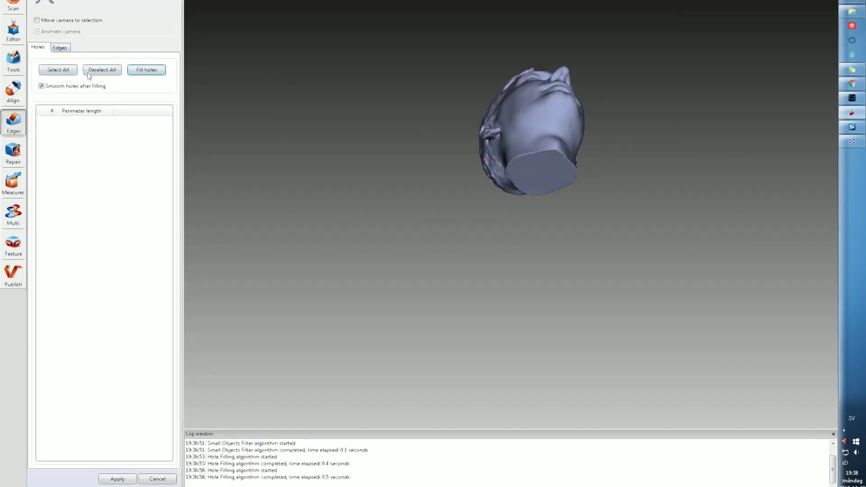
{"action": "left_click", "coordinate": [117, 478]}
{"action": "mouse_move", "coordinate": [382, 77]}
{"action": "left_mouse_down"}
{"action": "mouse_move", "coordinate": [414, 70]}
{"action": "mouse_move", "coordinate": [312, 99]}
{"action": "mouse_move", "coordinate": [248, 95]}
{"action": "mouse_move", "coordinate": [234, 111]}
{"action": "mouse_move", "coordinate": [193, 109]}
{"action": "mouse_move", "coordinate": [425, 118]}
{"action": "mouse_move", "coordinate": [309, 92]}
{"action": "mouse_move", "coordinate": [382, 118]}
{"action": "left_mouse_up"}
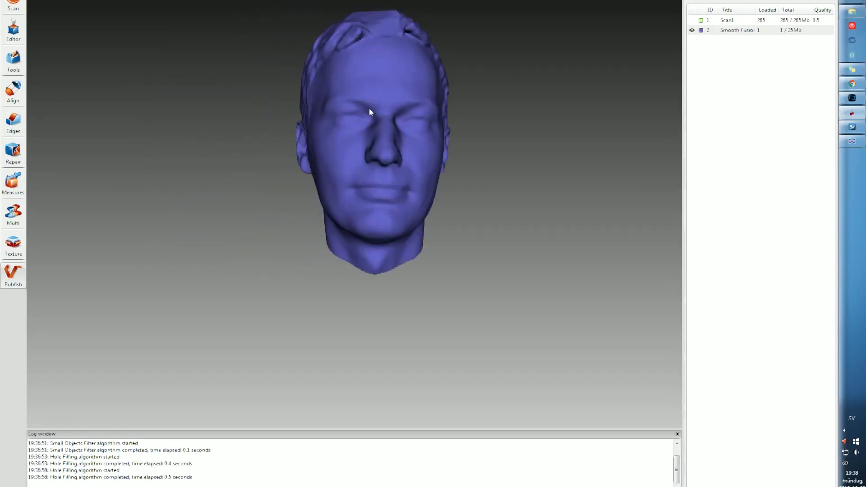
{"action": "left_click", "coordinate": [7, 0]}
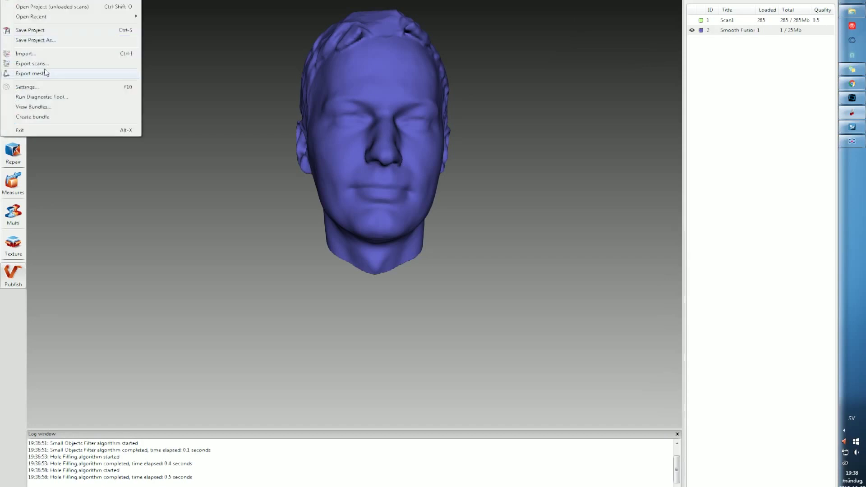
{"action": "left_click", "coordinate": [45, 73]}
{"action": "key", "text": "Return"}
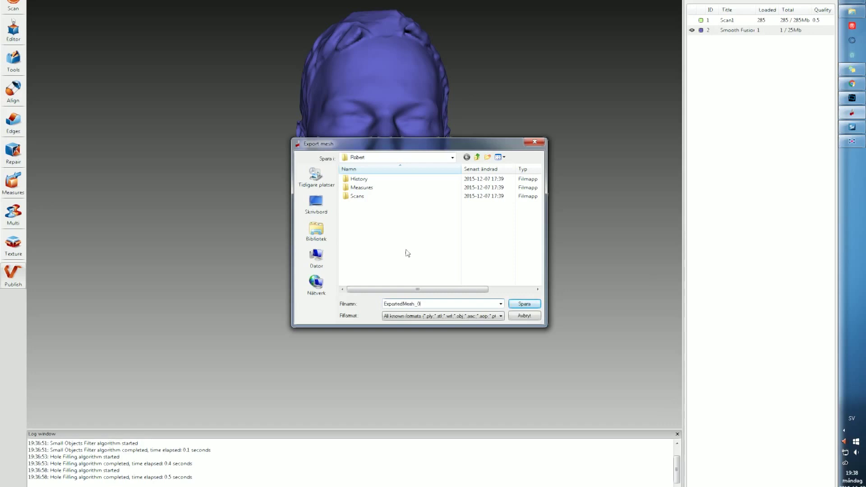
{"action": "key", "text": "Return"}
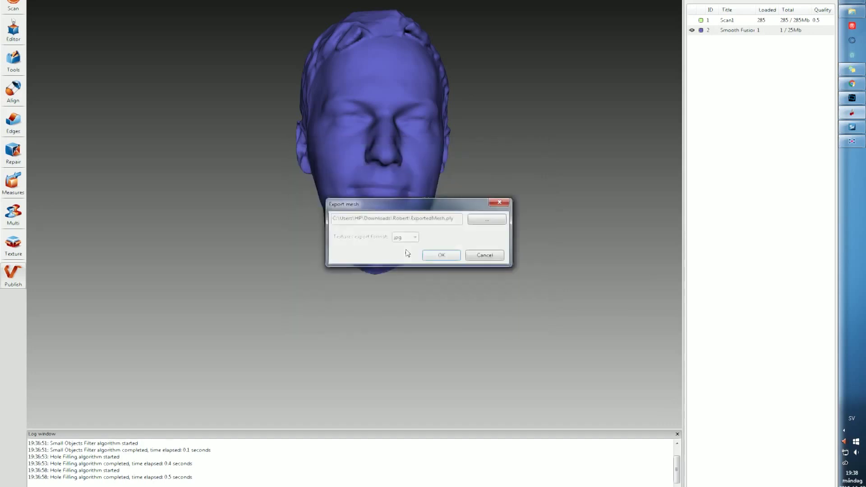
{"action": "left_click", "coordinate": [484, 255]}
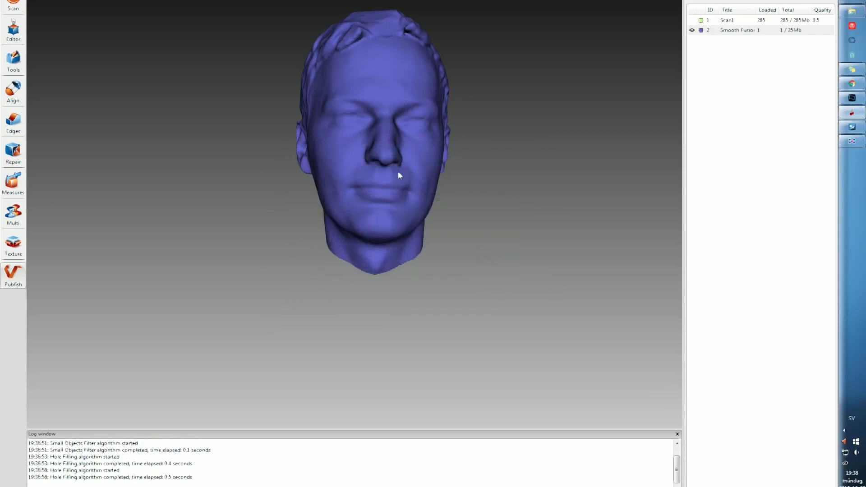
Step: Export the head mesh in STL format as ExportedMesh into the scan's project folder
{"action": "left_click", "coordinate": [8, 0]}
{"action": "left_click", "coordinate": [31, 73]}
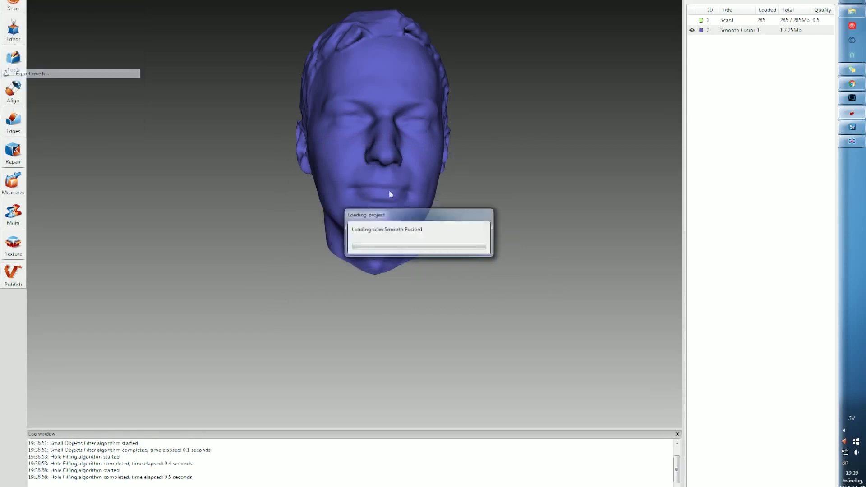
{"action": "left_click", "coordinate": [487, 228]}
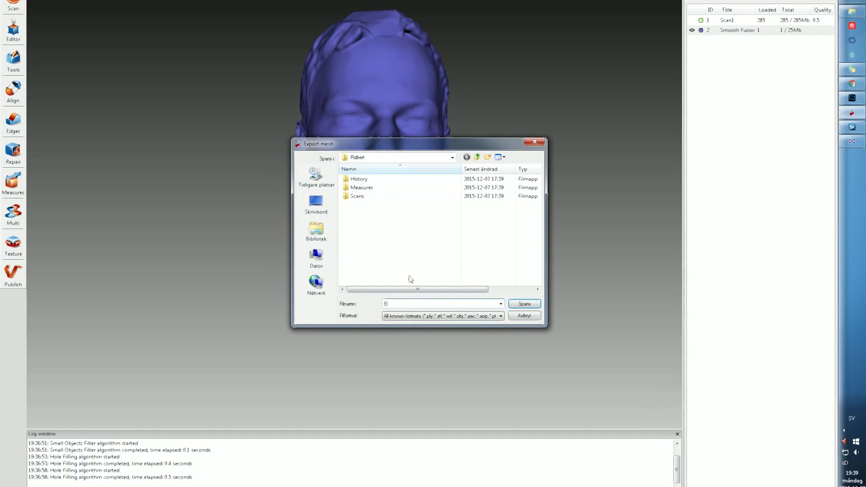
{"action": "left_click", "coordinate": [412, 315]}
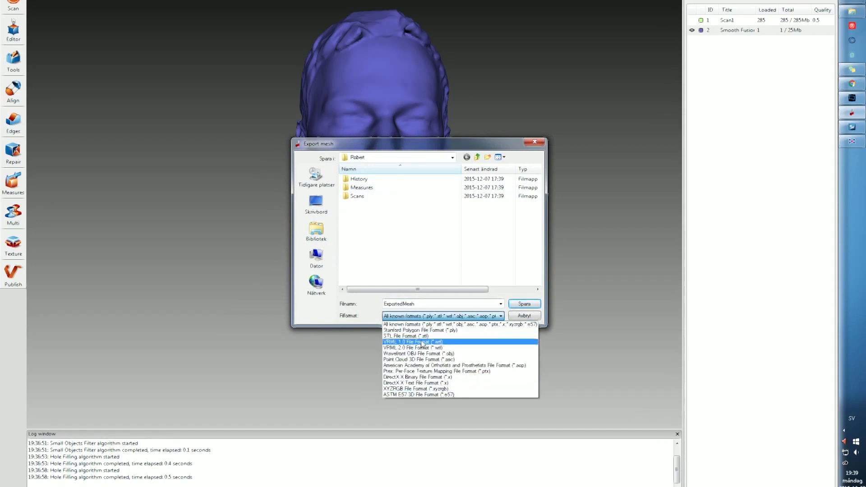
{"action": "left_click", "coordinate": [423, 336]}
{"action": "key", "text": "Return"}
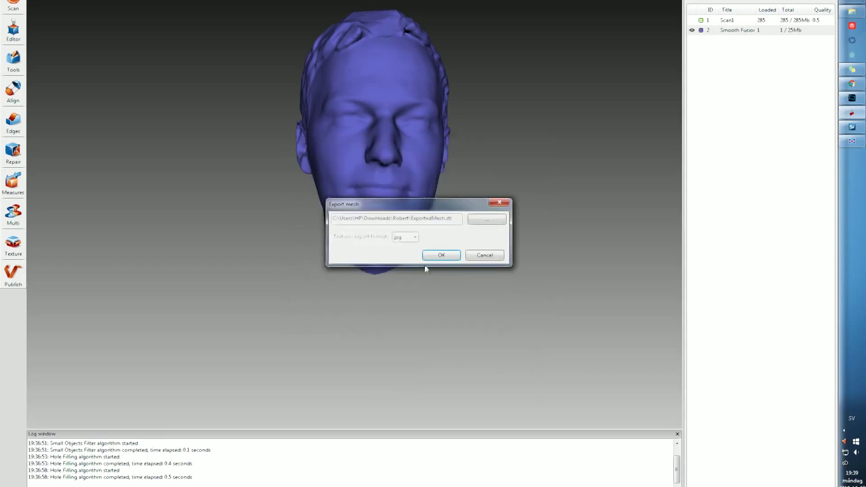
{"action": "left_click", "coordinate": [444, 256]}
Step: Examine the closed head model from the front, the sides and around the face
{"action": "left_click_drag", "start_coordinate": [380, 115], "coordinate": [479, 203]}
{"action": "middle_click_drag", "start_coordinate": [488, 201], "coordinate": [473, 300]}
{"action": "left_click_drag", "start_coordinate": [473, 300], "coordinate": [470, 266]}
{"action": "scroll", "coordinate": [472, 160], "scroll_direction": "down", "scroll_amount": 2}
{"action": "mouse_move", "coordinate": [474, 203]}
{"action": "left_mouse_down"}
{"action": "mouse_move", "coordinate": [472, 160]}
{"action": "mouse_move", "coordinate": [485, 203]}
{"action": "left_mouse_up"}
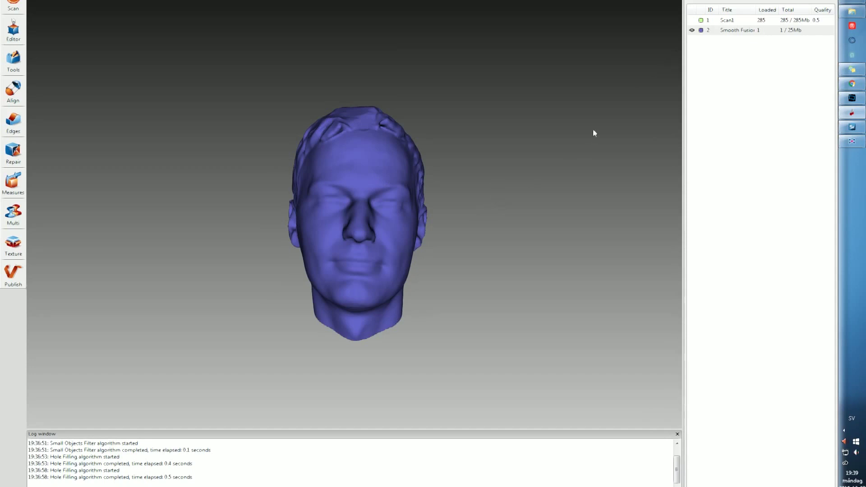
{"action": "left_click_drag", "start_coordinate": [593, 130], "coordinate": [523, 180]}
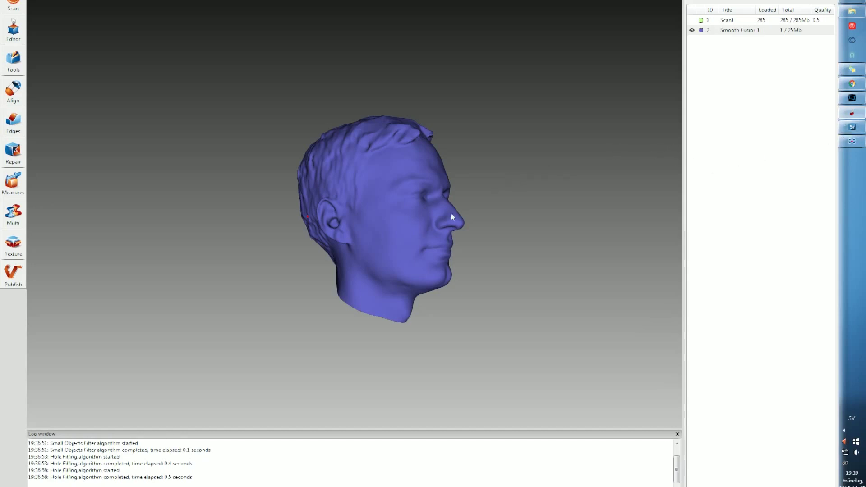
{"action": "mouse_move", "coordinate": [452, 217]}
{"action": "left_mouse_down"}
{"action": "mouse_move", "coordinate": [352, 221]}
{"action": "mouse_move", "coordinate": [412, 205]}
{"action": "mouse_move", "coordinate": [473, 207]}
{"action": "mouse_move", "coordinate": [402, 226]}
{"action": "mouse_move", "coordinate": [435, 220]}
{"action": "mouse_move", "coordinate": [456, 199]}
{"action": "mouse_move", "coordinate": [465, 207]}
{"action": "left_mouse_up"}
{"action": "double_click", "coordinate": [394, 185]}
{"action": "mouse_move", "coordinate": [393, 185]}
{"action": "left_mouse_down"}
{"action": "mouse_move", "coordinate": [394, 193]}
{"action": "mouse_move", "coordinate": [431, 170]}
{"action": "mouse_move", "coordinate": [460, 180]}
{"action": "mouse_move", "coordinate": [432, 166]}
{"action": "mouse_move", "coordinate": [479, 182]}
{"action": "mouse_move", "coordinate": [479, 200]}
{"action": "mouse_move", "coordinate": [483, 186]}
{"action": "left_mouse_up"}
{"action": "double_click", "coordinate": [458, 182]}
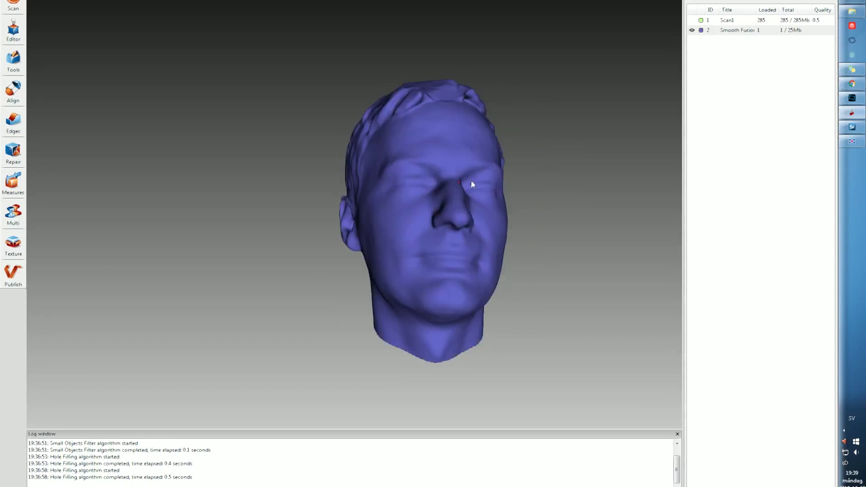
{"action": "left_click_drag", "start_coordinate": [470, 180], "coordinate": [441, 181]}
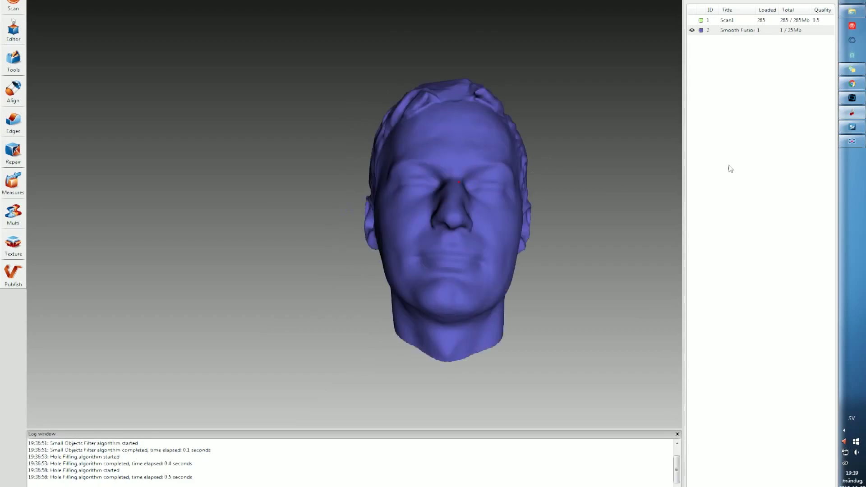
Step: Switch to Geomagic Studio and start a file import
{"action": "left_click", "coordinate": [851, 127]}
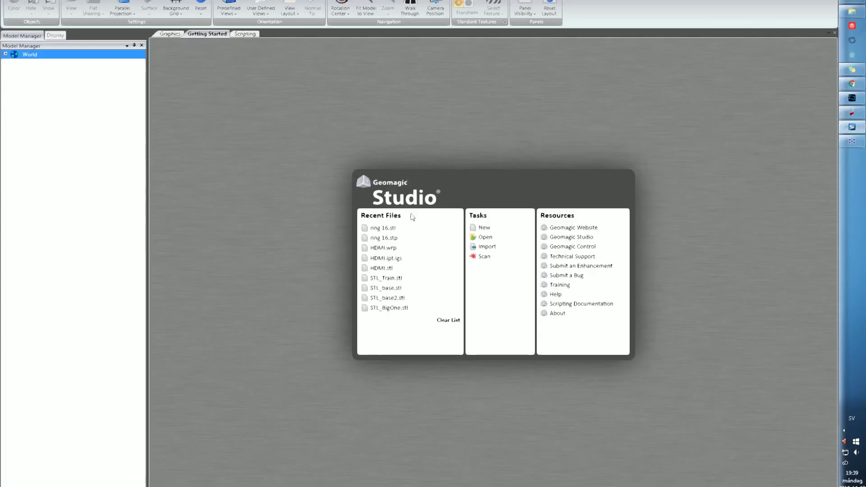
{"action": "left_click", "coordinate": [483, 248]}
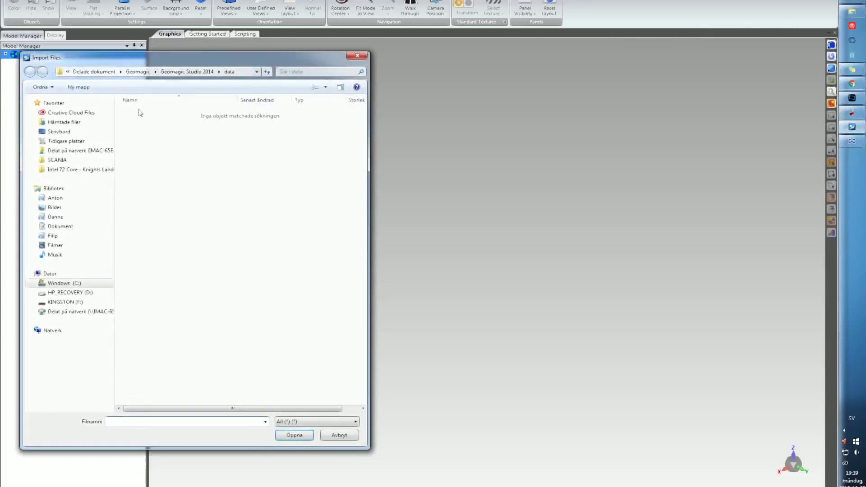
{"action": "double_click", "coordinate": [190, 422]}
{"action": "left_click", "coordinate": [187, 429]}
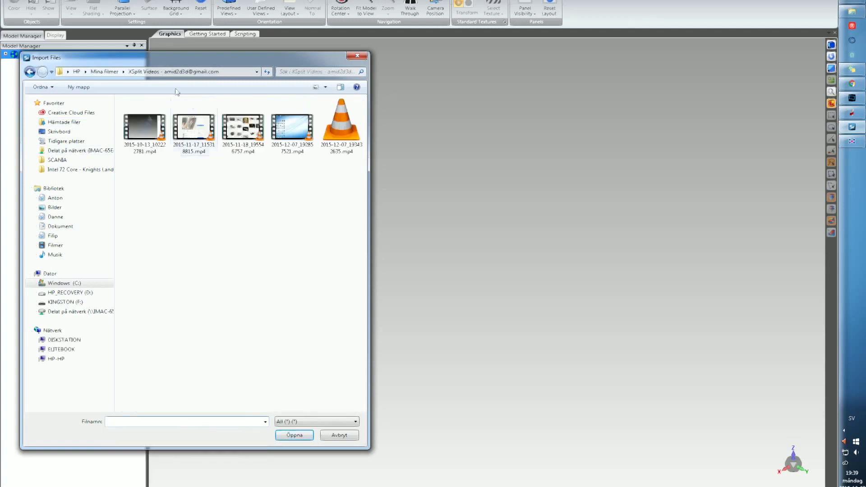
{"action": "left_click", "coordinate": [183, 422]}
{"action": "key", "text": "ctrl+v"}
{"action": "left_click", "coordinate": [216, 388]}
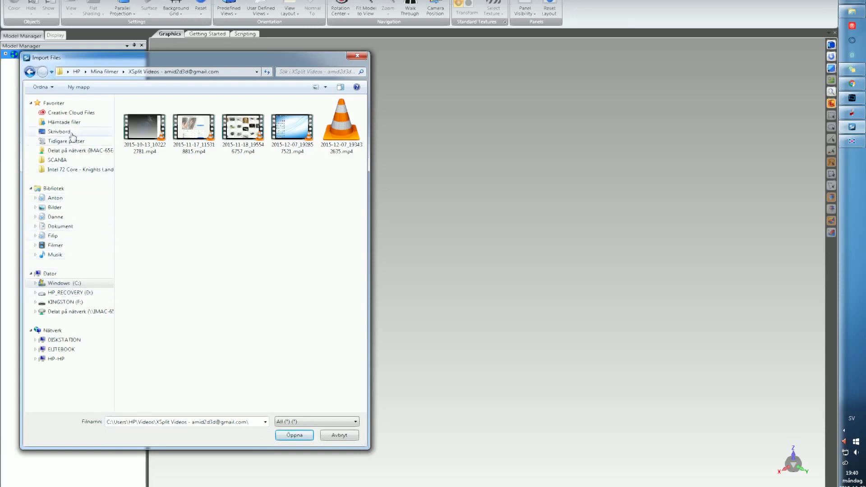
Step: Import ExportedMesh.stl from the scan's project folder in the downloads directory
{"action": "left_click", "coordinate": [64, 121]}
{"action": "double_click", "coordinate": [144, 126]}
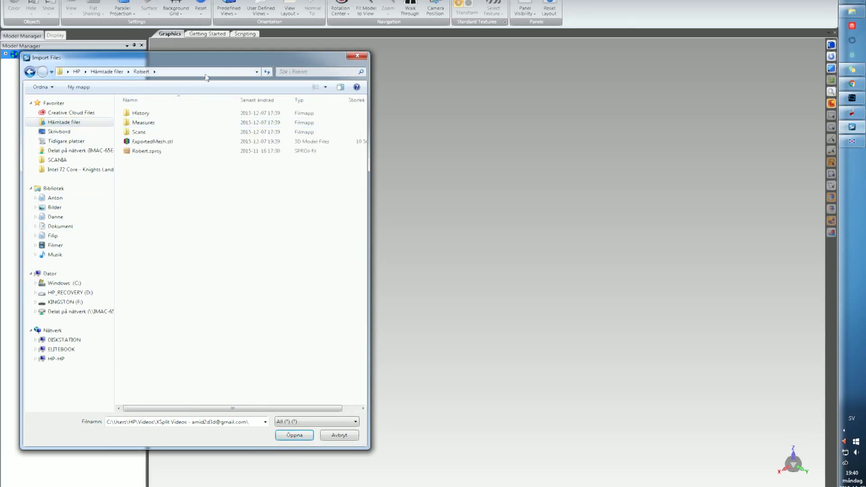
{"action": "left_click", "coordinate": [207, 72]}
{"action": "double_click", "coordinate": [149, 141]}
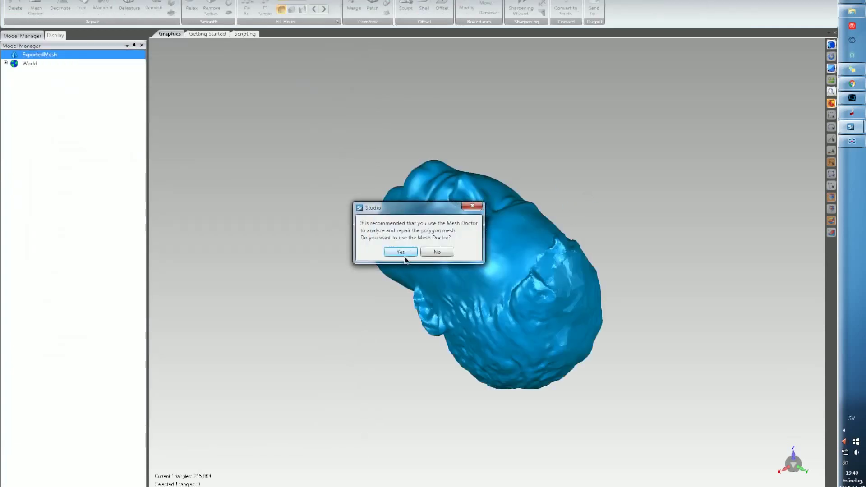
Step: Accept the Mesh Doctor analysis of the imported head, repair the detected mesh defects and accept the result
{"action": "left_click", "coordinate": [405, 257]}
{"action": "middle_click_drag", "start_coordinate": [539, 256], "coordinate": [567, 258]}
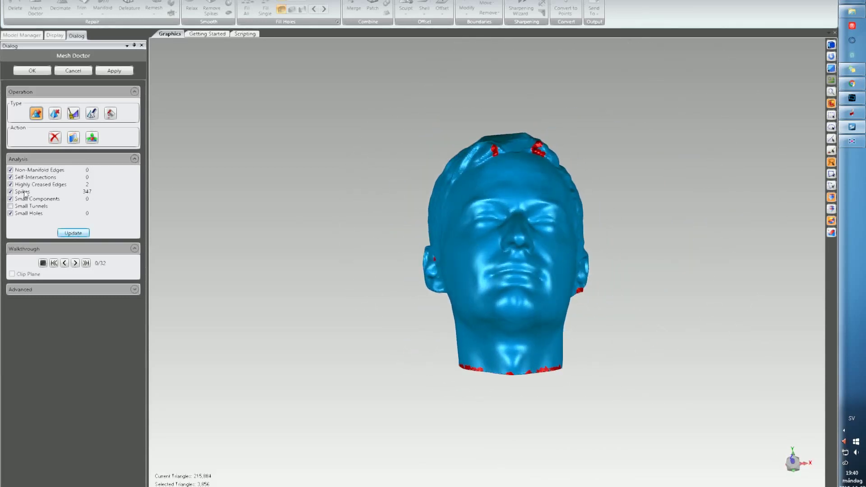
{"action": "left_click", "coordinate": [114, 72]}
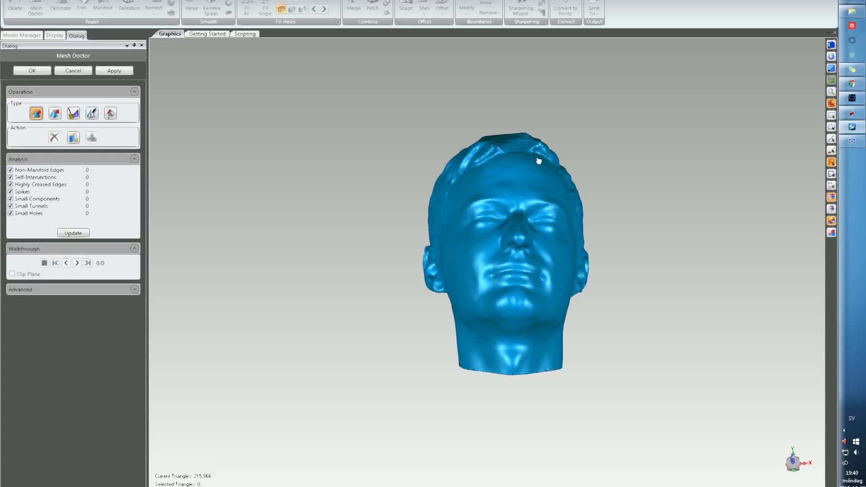
{"action": "left_click", "coordinate": [32, 72]}
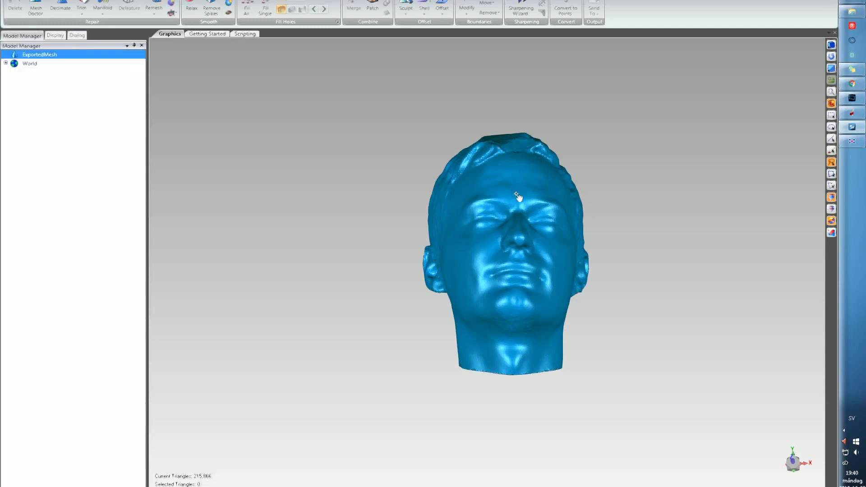
Step: Run AutoSurface on the head in Exact Surfacing with Organic geometry, reduced surface detail and an adaptive fitting tolerance of 0.5 mm
{"action": "middle_click_drag", "start_coordinate": [519, 197], "coordinate": [453, 246]}
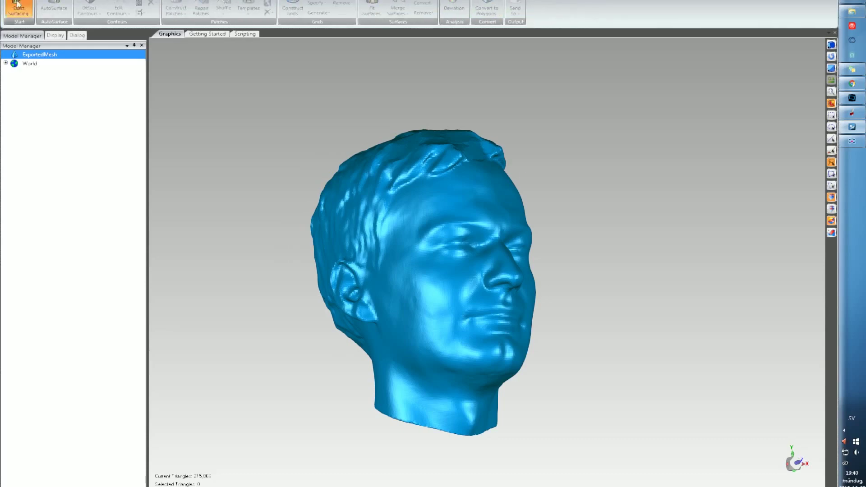
{"action": "left_click", "coordinate": [18, 8]}
{"action": "left_click", "coordinate": [56, 8]}
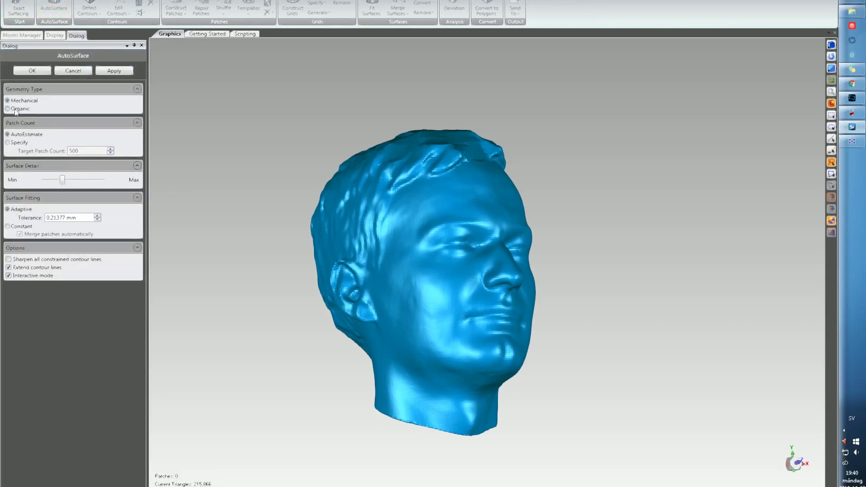
{"action": "left_click", "coordinate": [15, 109]}
{"action": "left_click", "coordinate": [45, 181]}
{"action": "left_click_drag", "start_coordinate": [66, 218], "coordinate": [51, 217]}
{"action": "type", "text": "5"}
{"action": "left_click", "coordinate": [113, 70]}
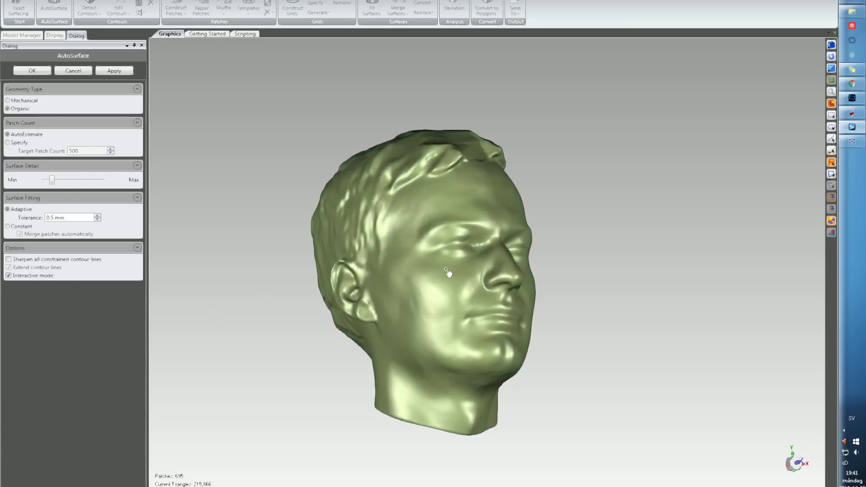
Step: Check the surfaced head from the front and around the face, and accept the AutoSurface result
{"action": "right_click_drag", "start_coordinate": [428, 262], "coordinate": [422, 295]}
{"action": "middle_click_drag", "start_coordinate": [423, 294], "coordinate": [350, 236]}
{"action": "scroll", "coordinate": [445, 245], "scroll_direction": "up", "scroll_amount": 3}
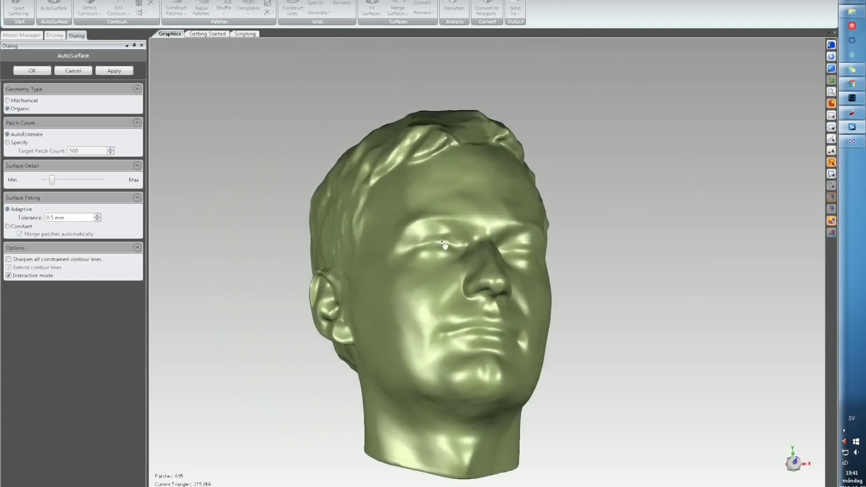
{"action": "middle_click_drag", "start_coordinate": [492, 282], "coordinate": [433, 340]}
{"action": "middle_click_drag", "start_coordinate": [542, 415], "coordinate": [474, 255]}
{"action": "scroll", "coordinate": [559, 306], "scroll_direction": "down", "scroll_amount": 3}
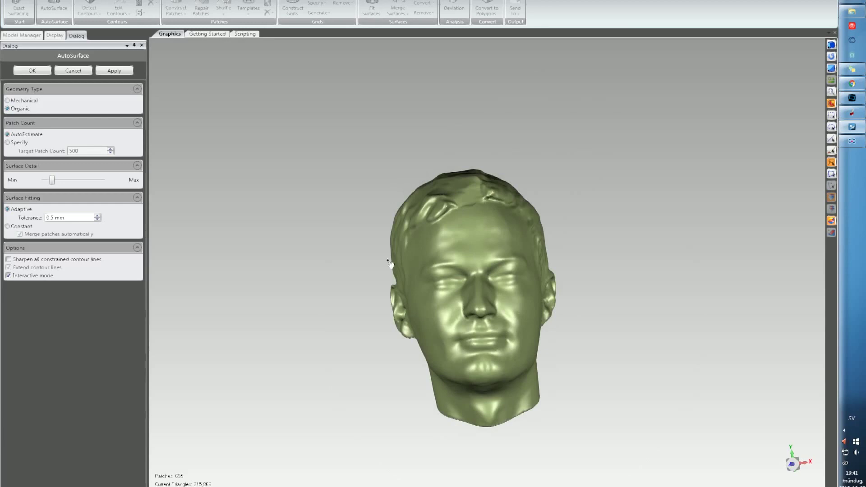
{"action": "left_click", "coordinate": [32, 71]}
Step: Save the surfaced head as the IGES file ExportedNURBS.igs, exporting its NURBS surfaces
{"action": "left_click", "coordinate": [8, 2]}
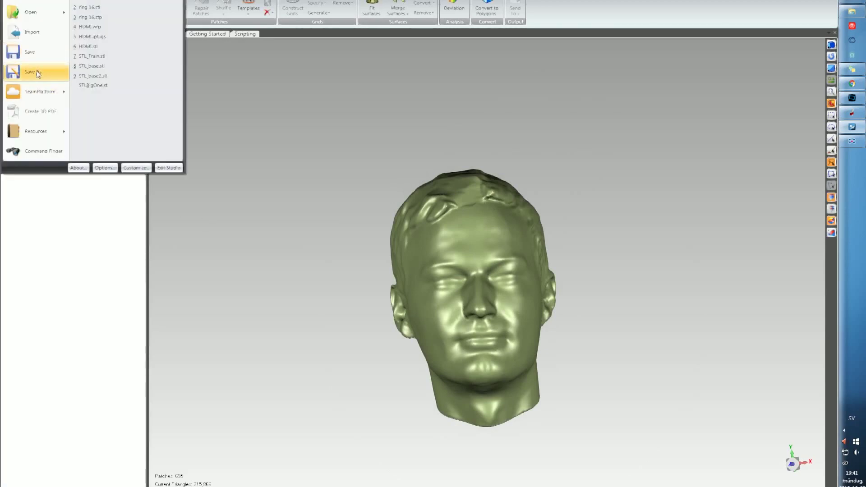
{"action": "left_click", "coordinate": [37, 74]}
{"action": "left_click", "coordinate": [166, 414]}
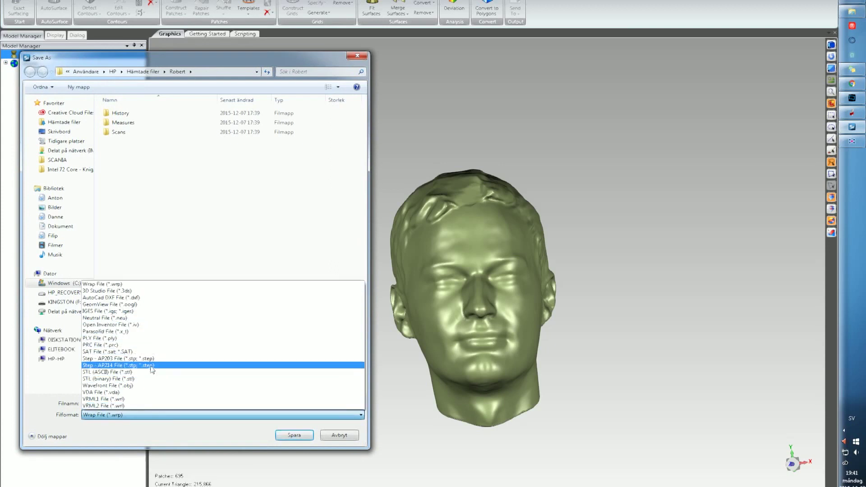
{"action": "left_click", "coordinate": [145, 311]}
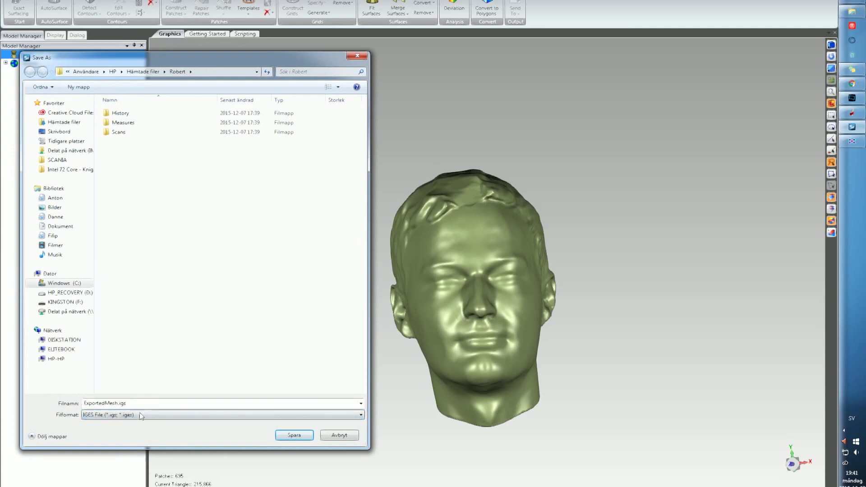
{"action": "left_click", "coordinate": [117, 403]}
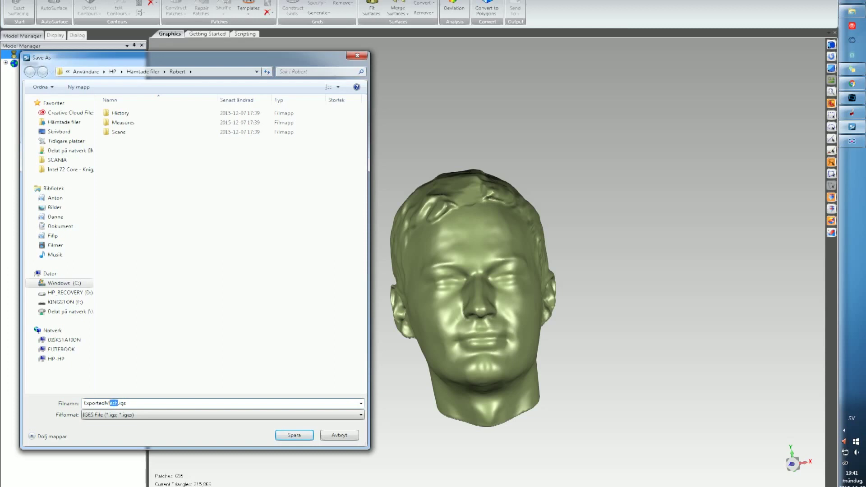
{"action": "type", "text": "NURBS"}
{"action": "key", "text": "Return"}
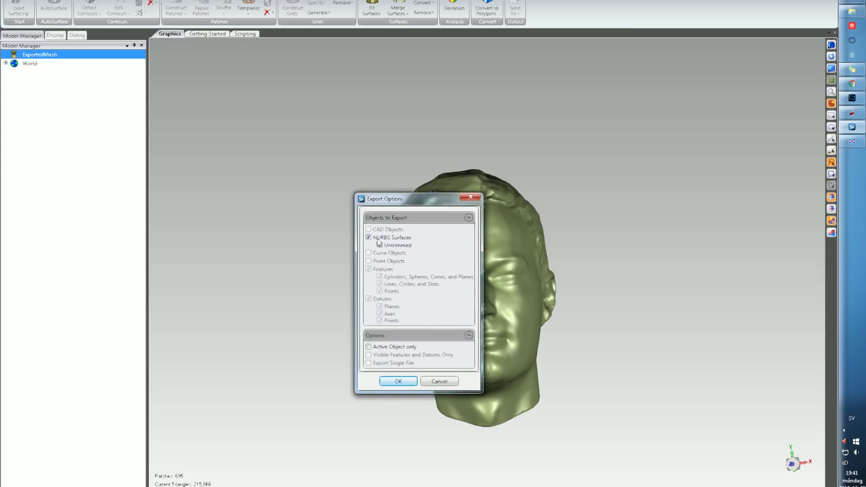
{"action": "left_click", "coordinate": [396, 382]}
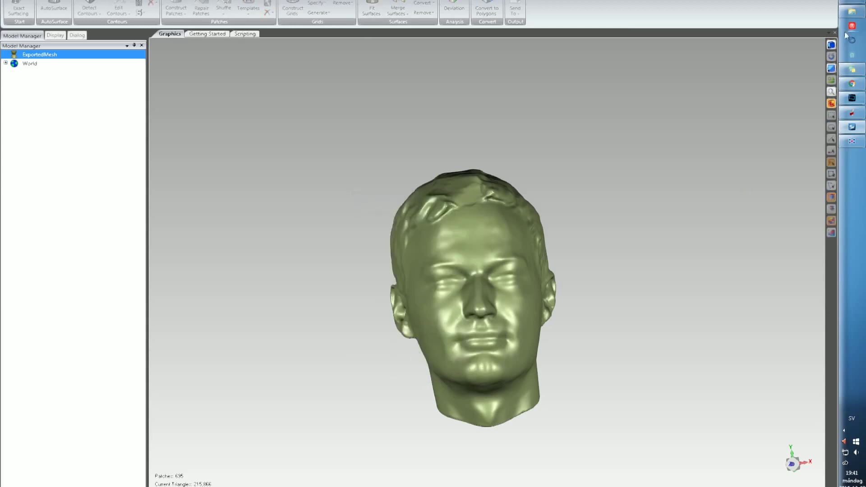
Step: Switch to Fusion 360 and select every surface body in the Unstitched group of the ExportedNURBS component
{"action": "left_click", "coordinate": [852, 1]}
{"action": "left_click", "coordinate": [728, 141]}
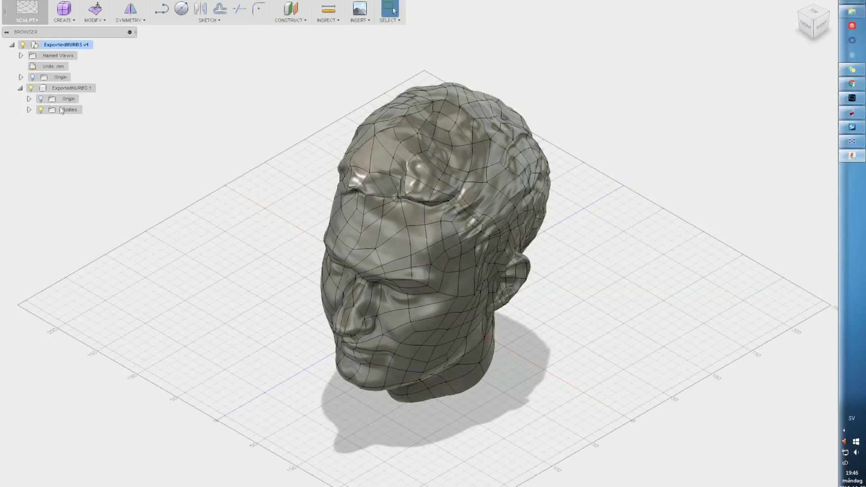
{"action": "left_click", "coordinate": [79, 121]}
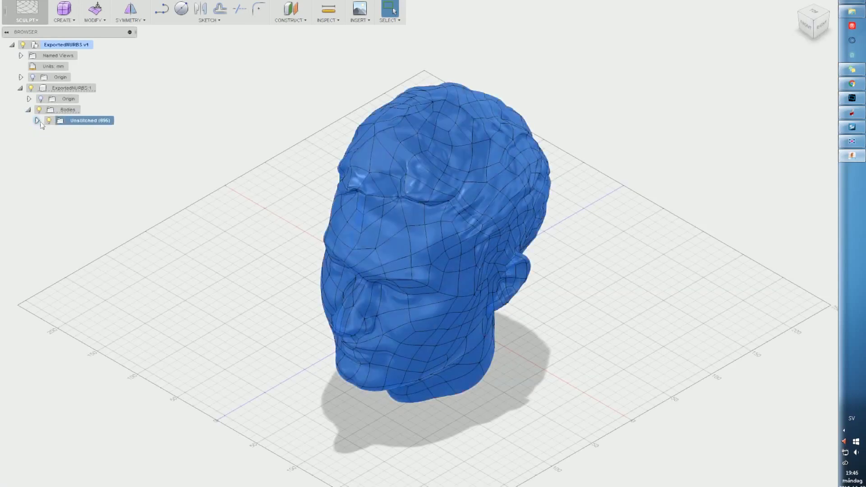
{"action": "left_click", "coordinate": [38, 121]}
{"action": "double_click", "coordinate": [87, 45]}
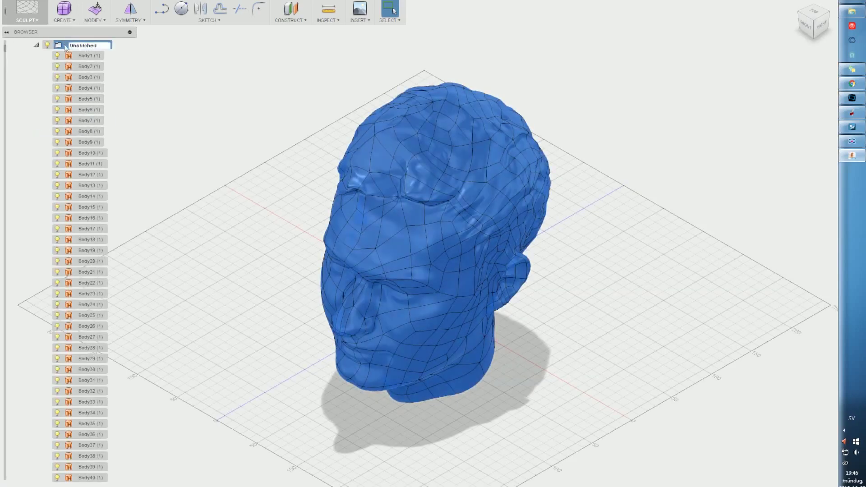
{"action": "key", "text": "Escape"}
{"action": "key", "text": "Escape"}
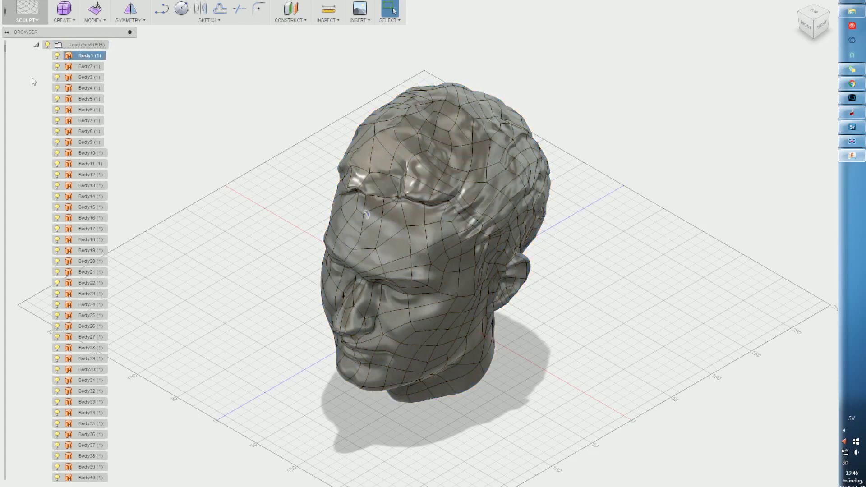
{"action": "left_click_drag", "start_coordinate": [4, 155], "coordinate": [16, 473]}
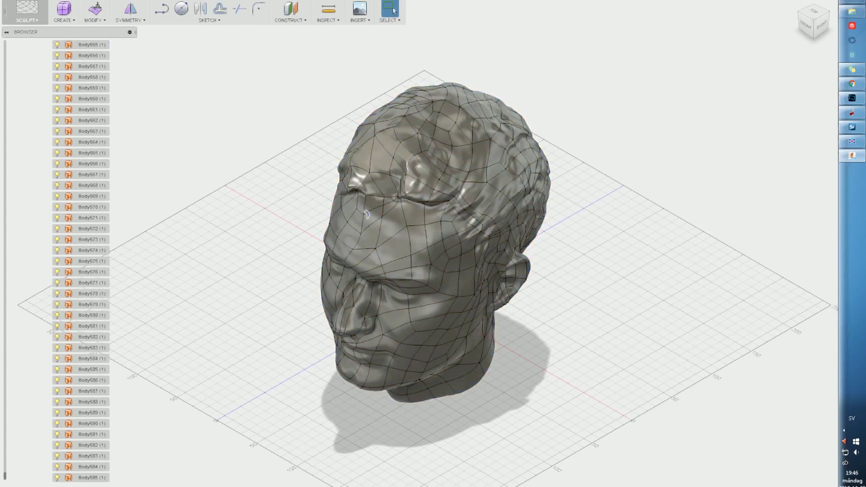
{"action": "left_click", "coordinate": [103, 45], "text": "shift"}
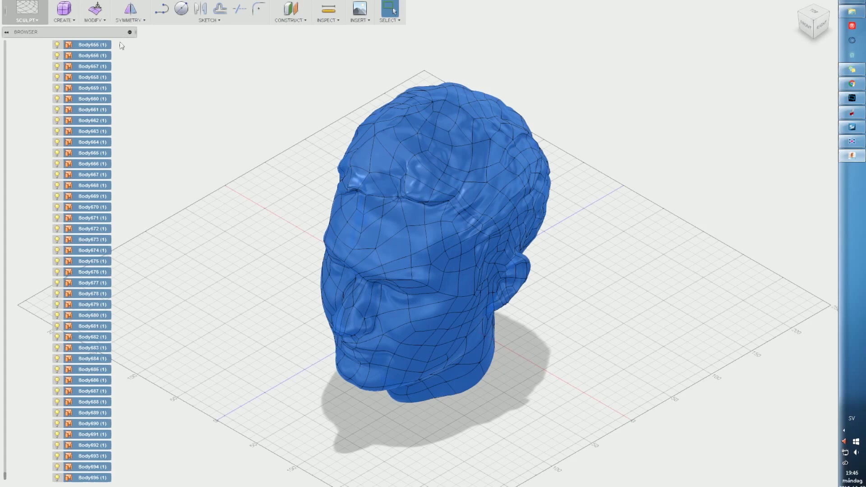
Step: Stitch the selected surfaces into a new body with 0.01 mm tolerance in the Patch workspace, and save a version described as User Saved
{"action": "right_click", "coordinate": [79, 24]}
{"action": "left_click", "coordinate": [28, 13]}
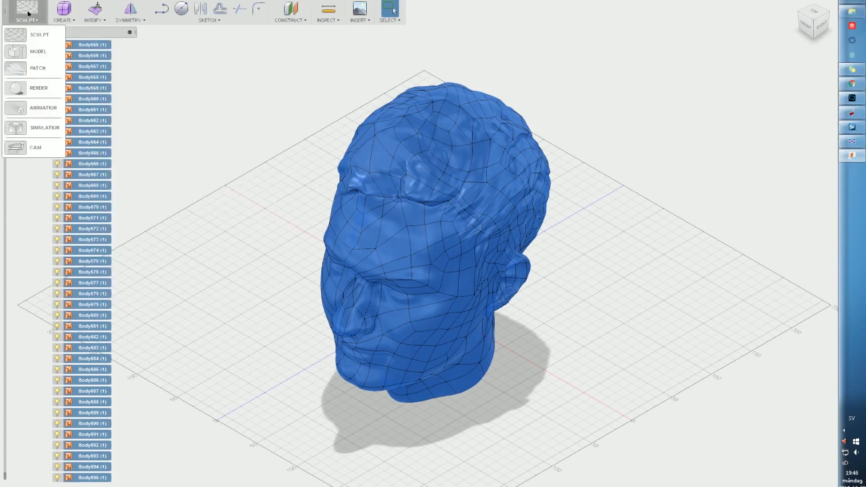
{"action": "left_click", "coordinate": [38, 68]}
{"action": "left_click", "coordinate": [91, 19]}
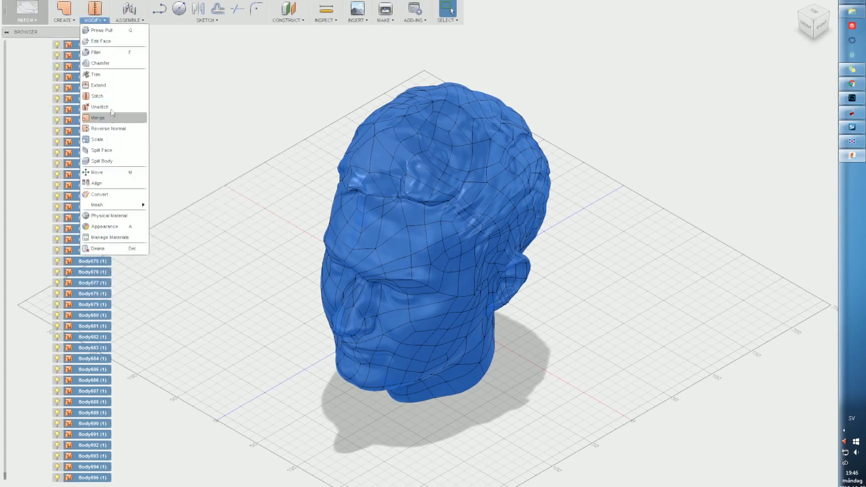
{"action": "left_click", "coordinate": [97, 96]}
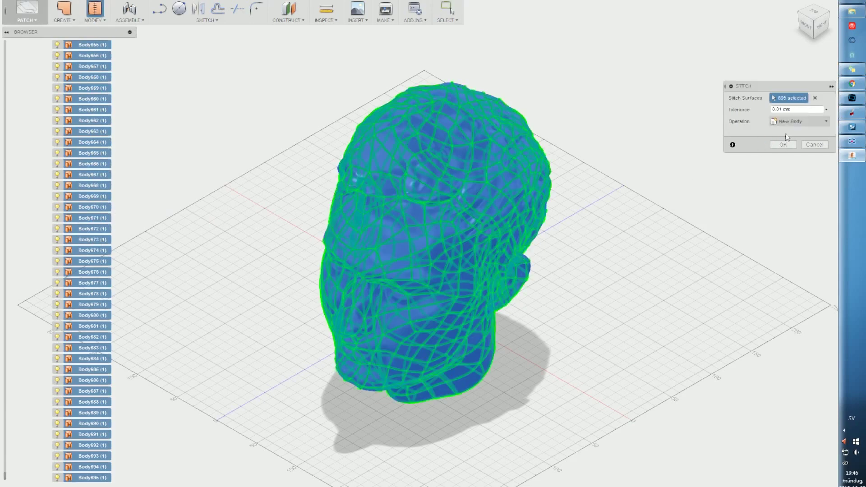
{"action": "left_click", "coordinate": [783, 144]}
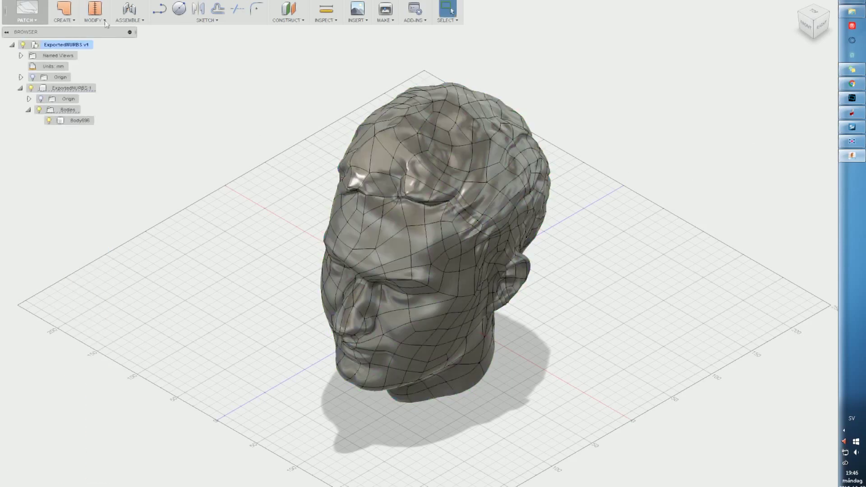
{"action": "key", "text": "ctrl+s"}
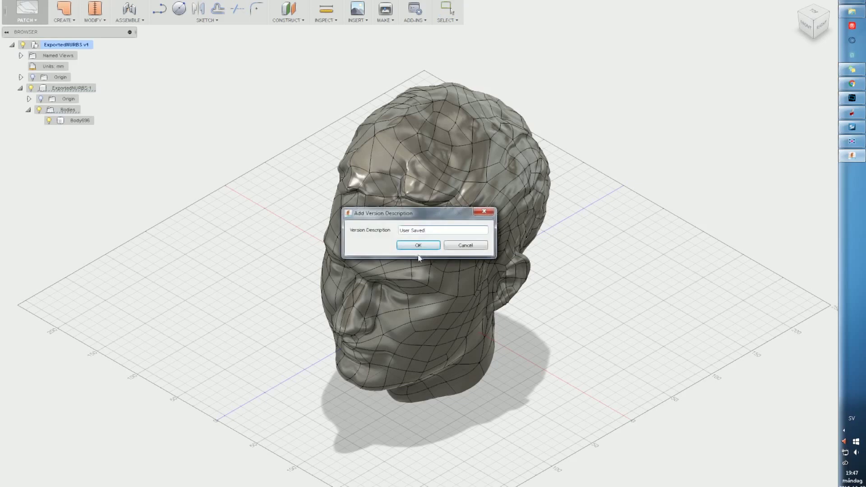
{"action": "left_click", "coordinate": [417, 246]}
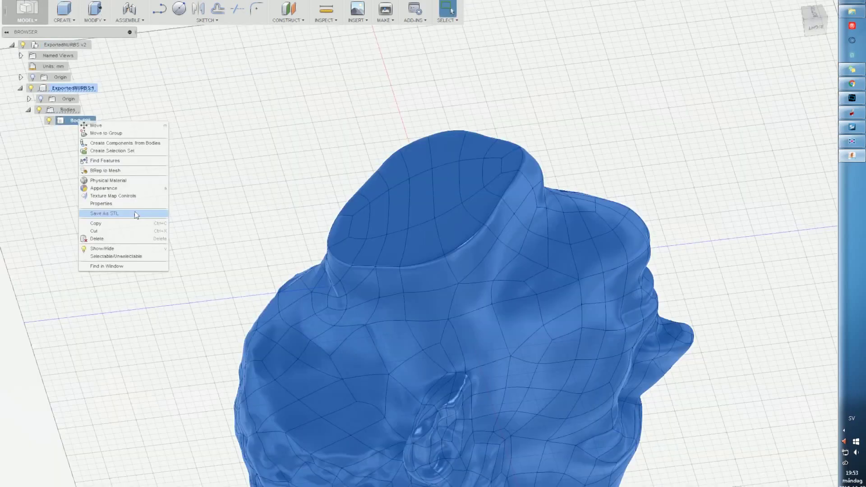
Step: Create a cylinder through the neck's base as a new body, about 72 mm in diameter with a height of -65 mm
{"action": "left_click", "coordinate": [130, 202]}
{"action": "left_click", "coordinate": [95, 20]}
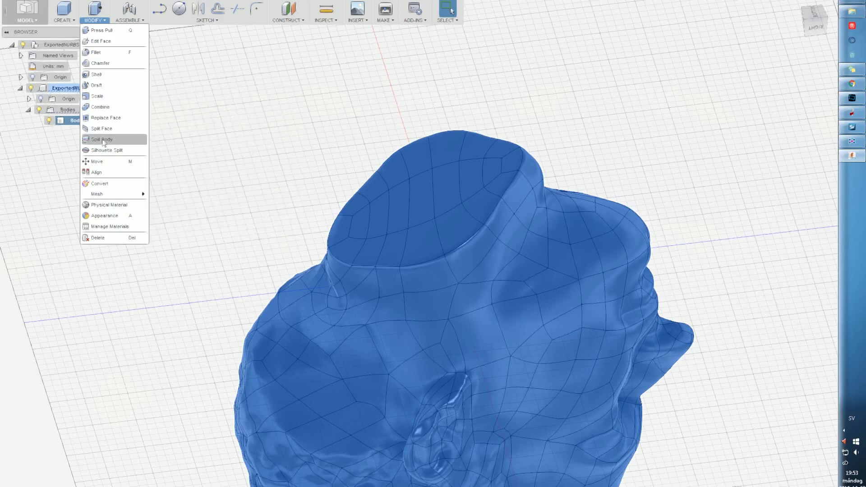
{"action": "left_click", "coordinate": [179, 9]}
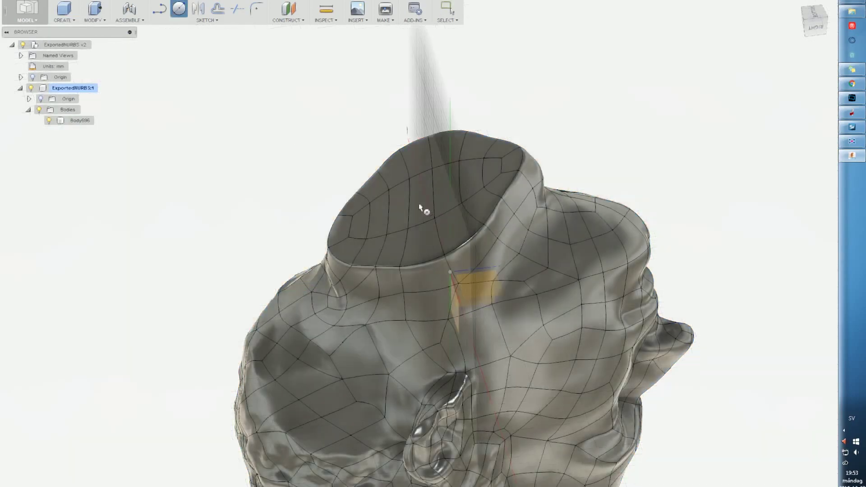
{"action": "left_click", "coordinate": [478, 290]}
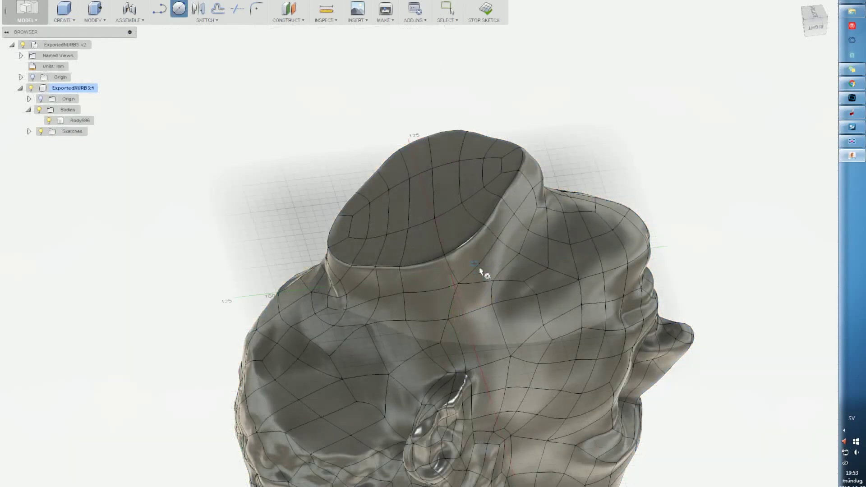
{"action": "left_click", "coordinate": [454, 273]}
{"action": "left_click", "coordinate": [451, 233]}
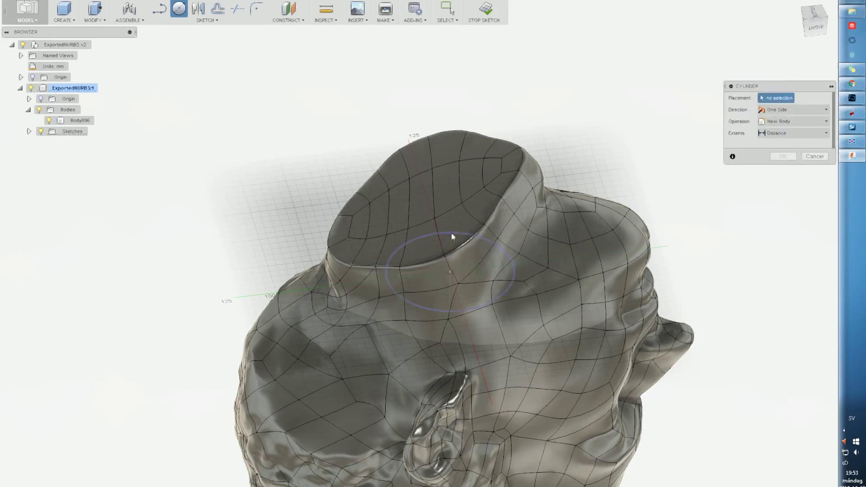
{"action": "left_click", "coordinate": [448, 282]}
{"action": "left_click_drag", "start_coordinate": [450, 286], "coordinate": [450, 174]}
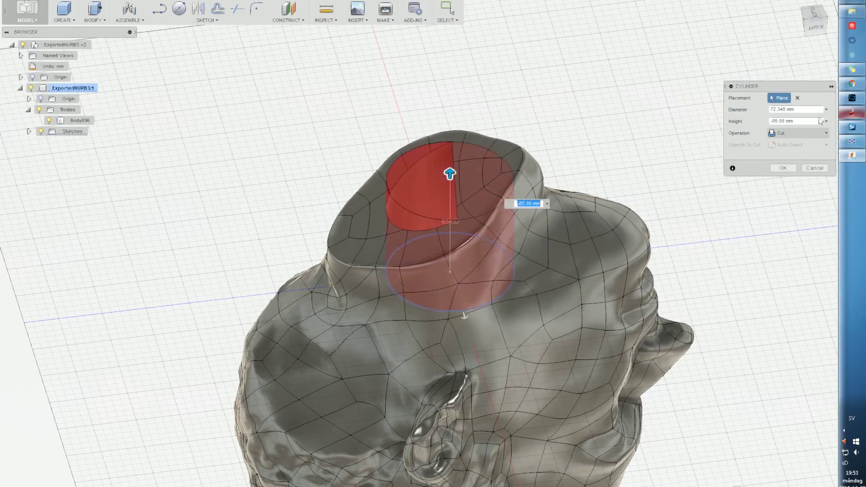
{"action": "left_click", "coordinate": [806, 133]}
{"action": "left_click", "coordinate": [790, 177]}
{"action": "left_click", "coordinate": [783, 168]}
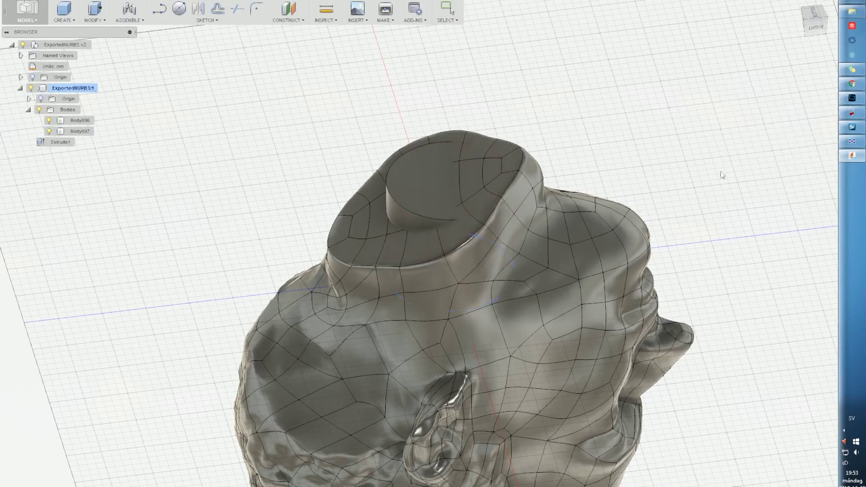
Step: Start moving the cylinder body, shift it out beyond the neck's base and tilt it 25 degrees about X
{"action": "left_click", "coordinate": [80, 131]}
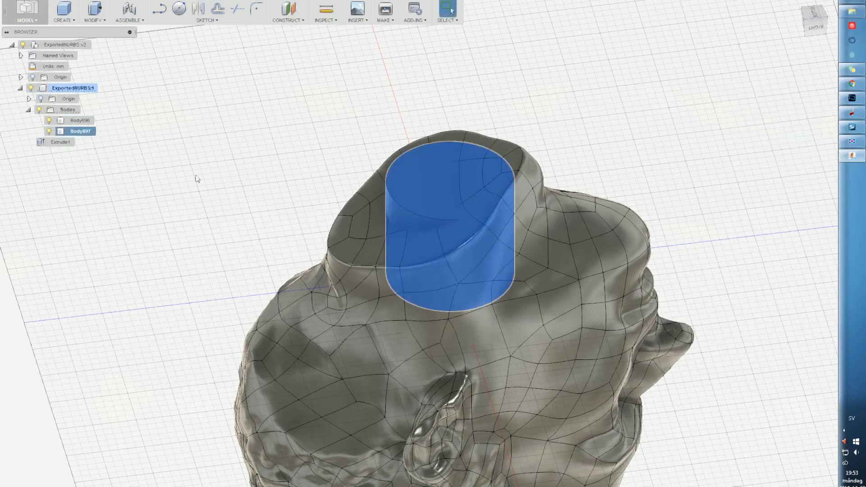
{"action": "right_click", "coordinate": [85, 134]}
{"action": "left_click", "coordinate": [105, 138]}
{"action": "middle_click_drag", "start_coordinate": [391, 244], "coordinate": [406, 203], "text": "shift"}
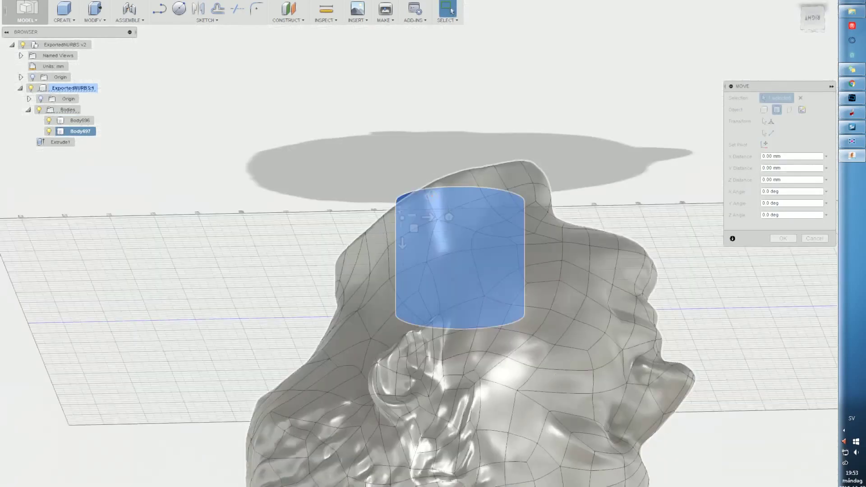
{"action": "left_click_drag", "start_coordinate": [414, 230], "coordinate": [421, 140]}
{"action": "middle_click_drag", "start_coordinate": [422, 141], "coordinate": [417, 157], "text": "shift"}
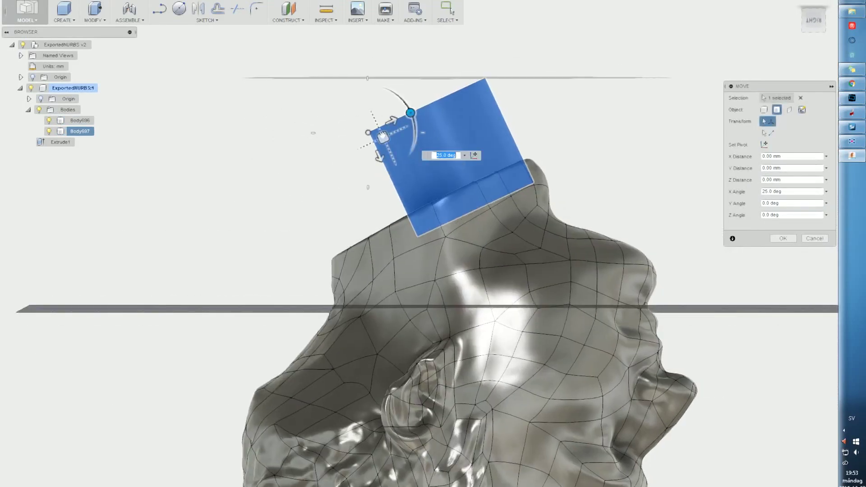
Step: Shift the tilted cylinder about 6.5 mm in Y and -25.2 mm in Z into the neck's base and finish the move
{"action": "left_click_drag", "start_coordinate": [384, 133], "coordinate": [348, 164]}
{"action": "middle_click_drag", "start_coordinate": [381, 200], "coordinate": [579, 304]}
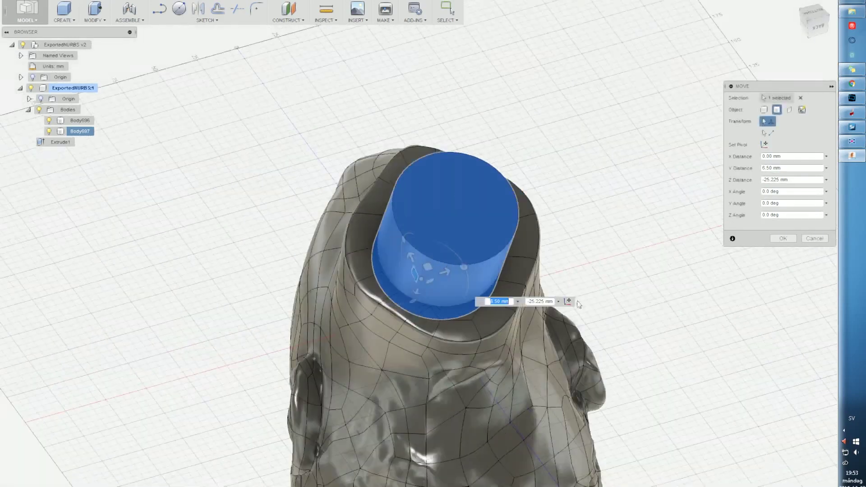
{"action": "left_click", "coordinate": [793, 239]}
Step: Combine the head body and the tilted neck cylinder into one body with the Join operation
{"action": "middle_click_drag", "start_coordinate": [663, 276], "coordinate": [344, 253], "text": "shift"}
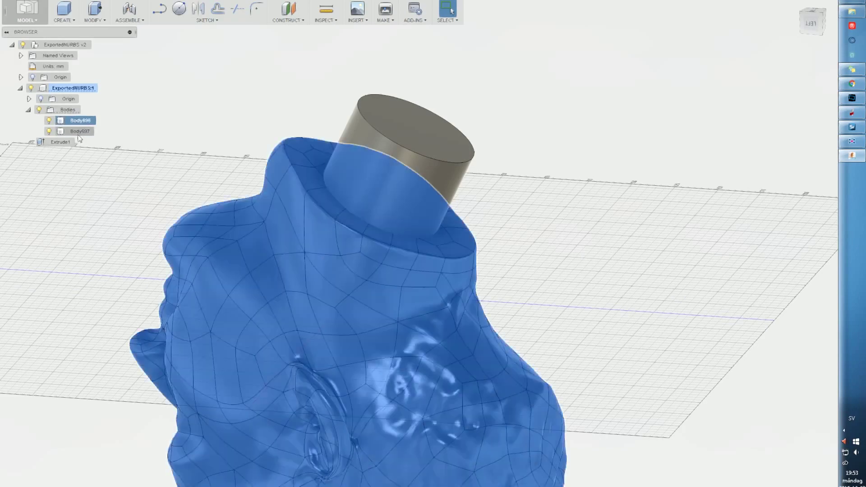
{"action": "left_click", "coordinate": [78, 120], "text": "ctrl"}
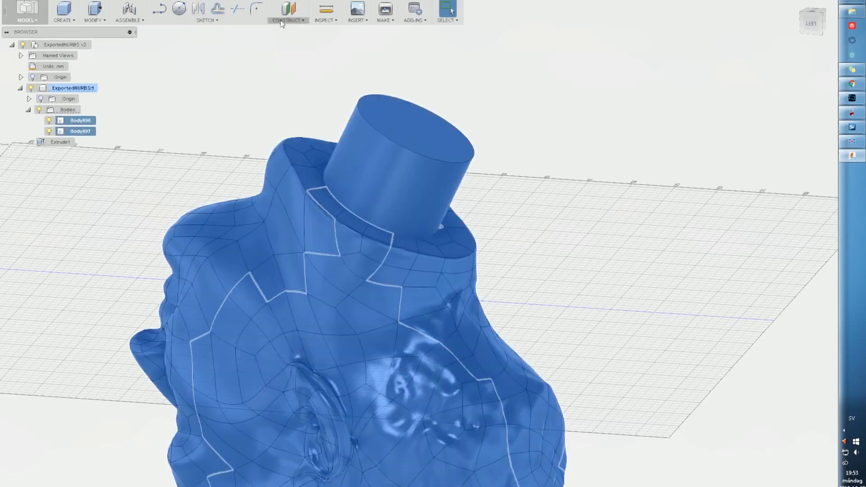
{"action": "middle_click_drag", "start_coordinate": [401, 350], "coordinate": [470, 218], "text": "shift"}
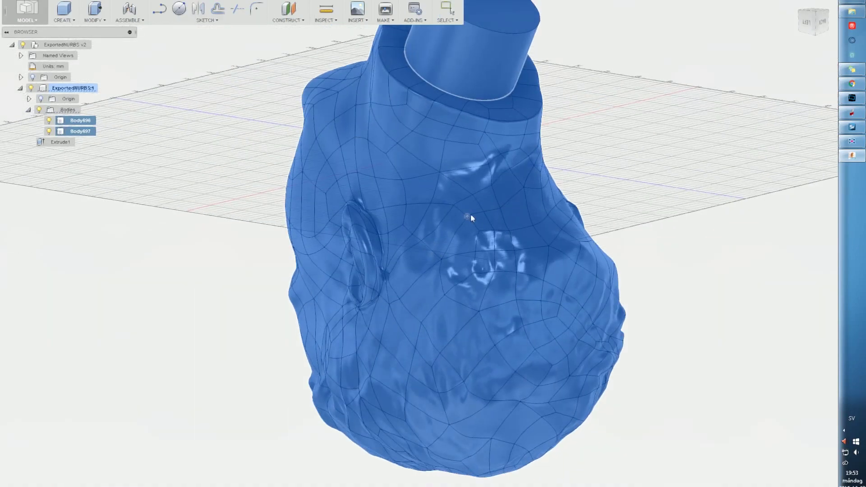
{"action": "left_click", "coordinate": [465, 204]}
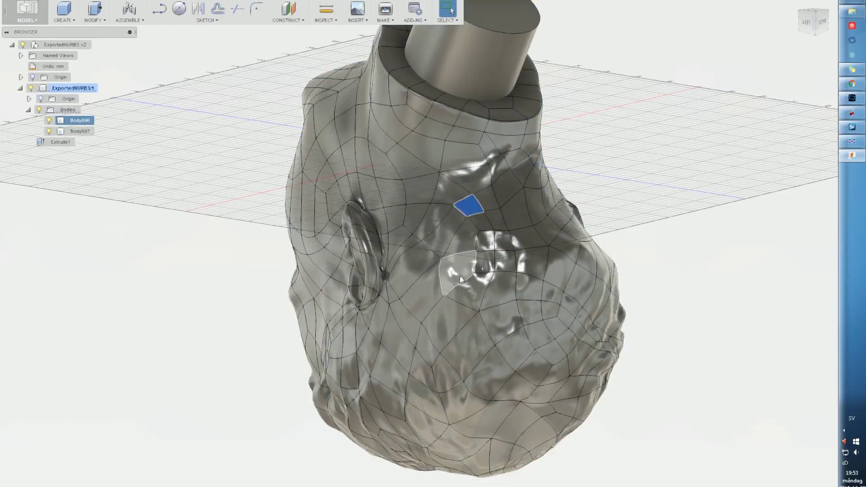
{"action": "left_click", "coordinate": [83, 120]}
{"action": "left_click", "coordinate": [84, 130], "text": "ctrl"}
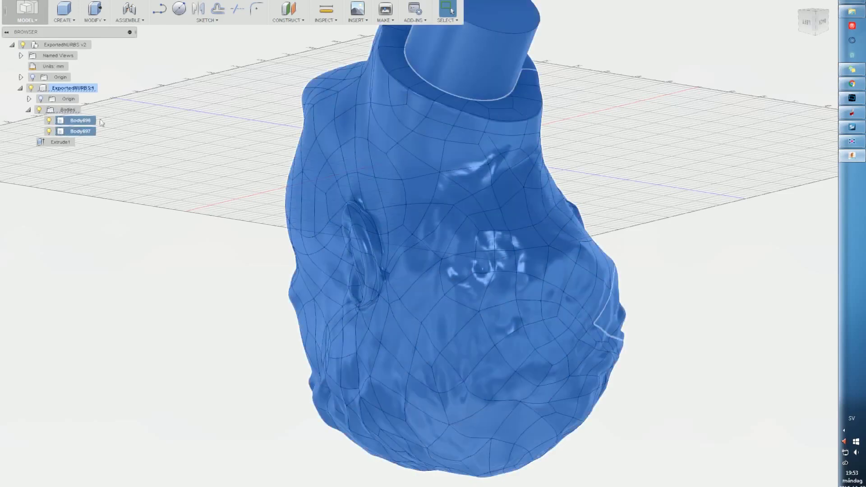
{"action": "left_click", "coordinate": [96, 20]}
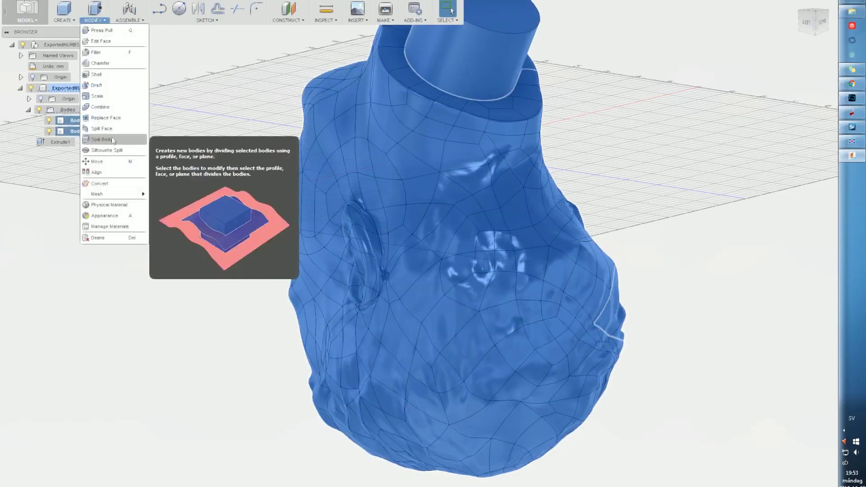
{"action": "left_click", "coordinate": [112, 103]}
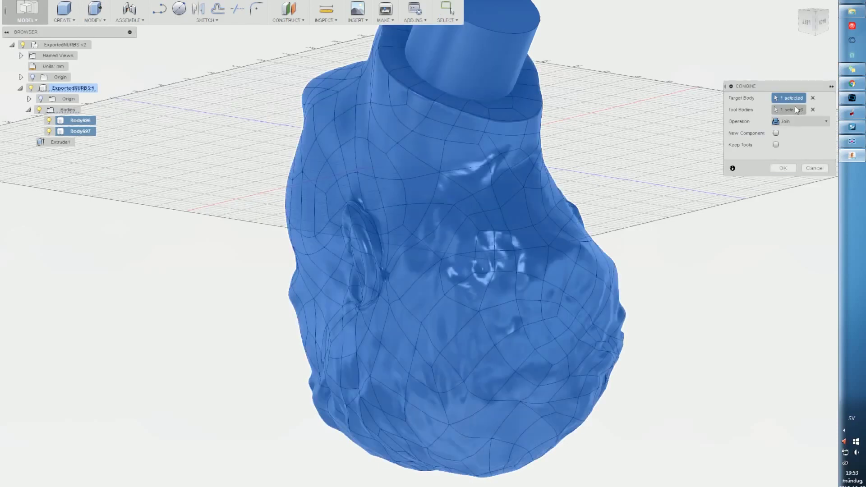
{"action": "left_click", "coordinate": [785, 168]}
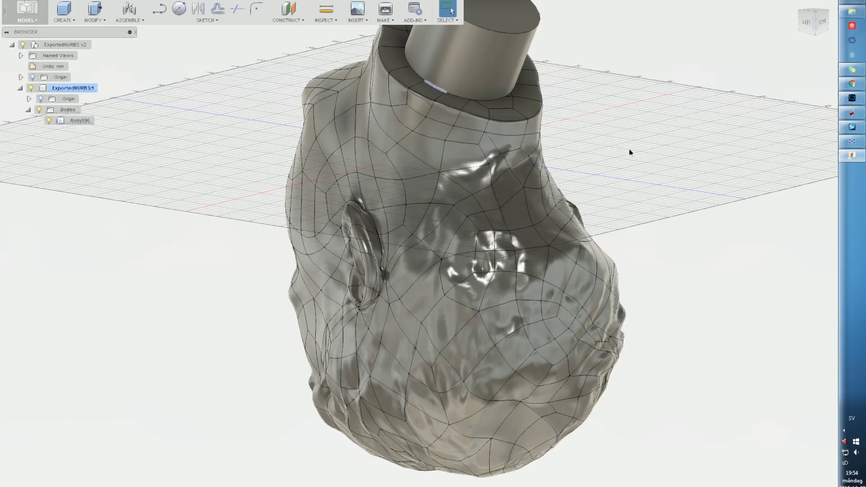
Step: Rotate the joined head body -10 degrees about Y in the top view so that the face points straight ahead
{"action": "middle_click_drag", "start_coordinate": [628, 150], "coordinate": [587, 227], "text": "shift"}
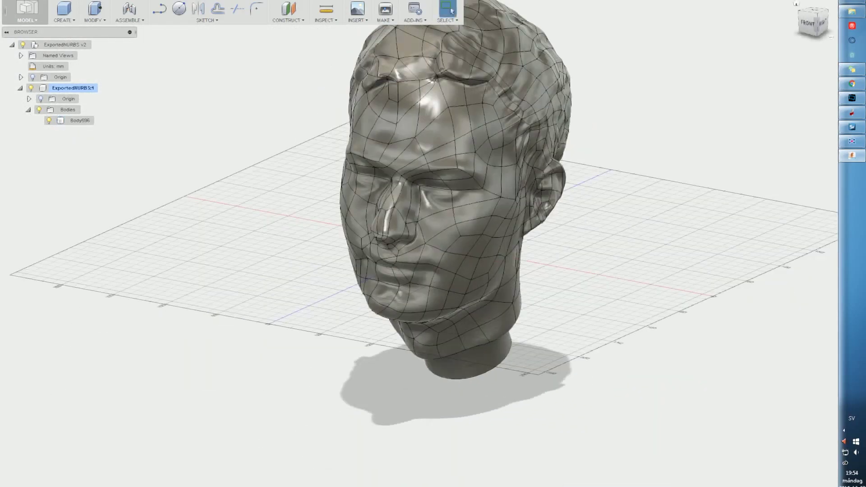
{"action": "left_click", "coordinate": [813, 12]}
{"action": "left_click", "coordinate": [76, 121]}
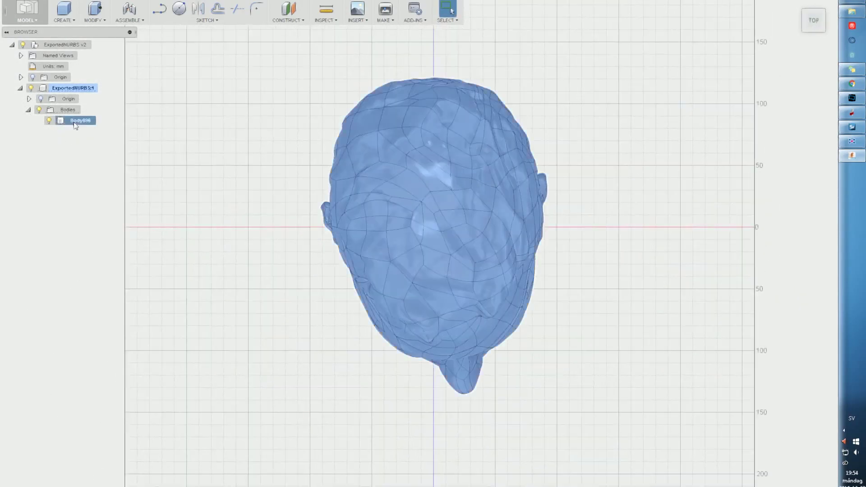
{"action": "right_click", "coordinate": [75, 122]}
{"action": "left_click", "coordinate": [100, 127]}
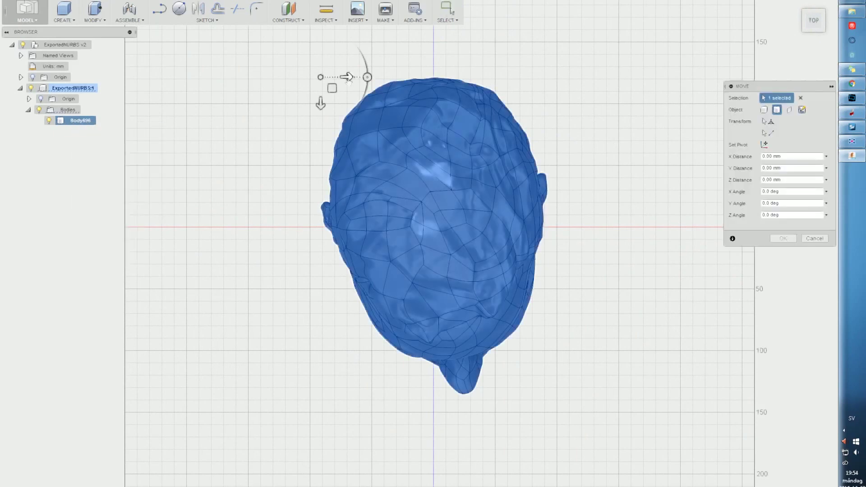
{"action": "left_click_drag", "start_coordinate": [367, 77], "coordinate": [366, 85]}
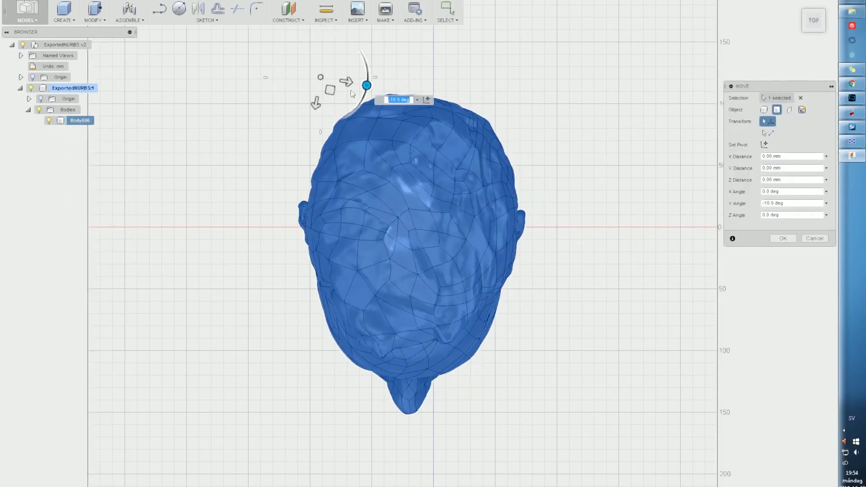
{"action": "left_click", "coordinate": [789, 241]}
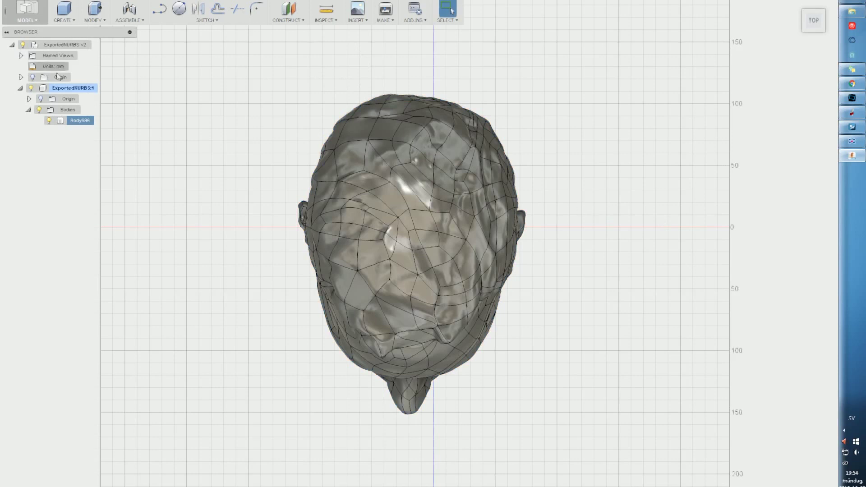
Step: In the Sculpt workspace, start a box from a center rectangle about 250 by 283 mm around the head, seen from the top
{"action": "left_click", "coordinate": [80, 16]}
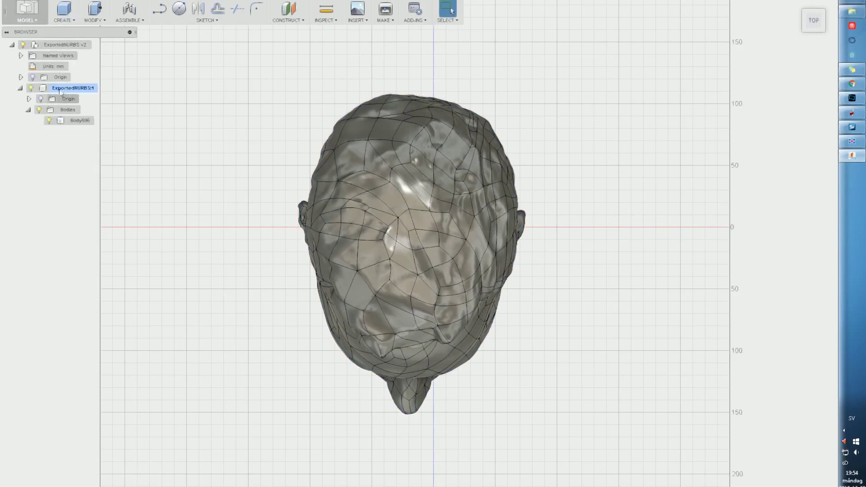
{"action": "left_click", "coordinate": [41, 22]}
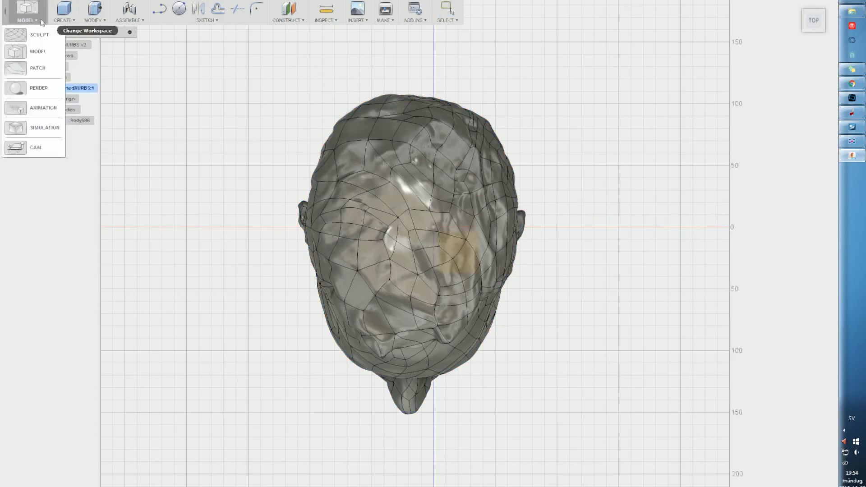
{"action": "left_click", "coordinate": [39, 34]}
{"action": "left_click", "coordinate": [64, 13]}
{"action": "left_click", "coordinate": [72, 30]}
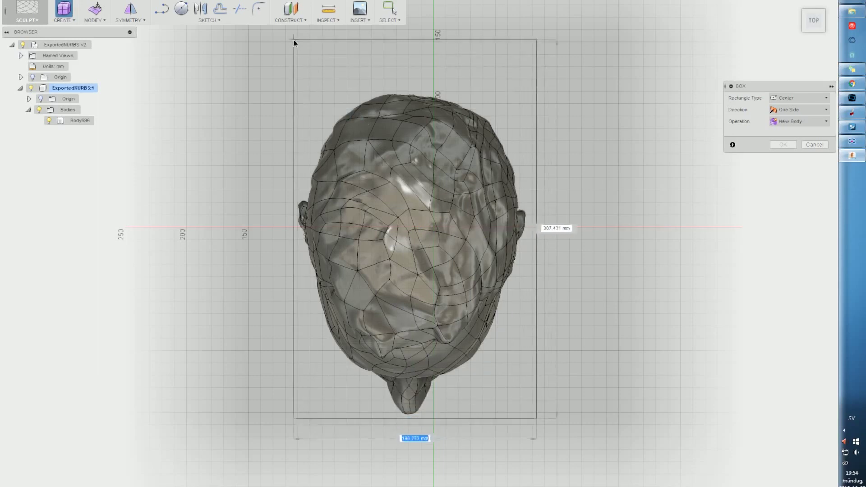
{"action": "key", "text": "Tab"}
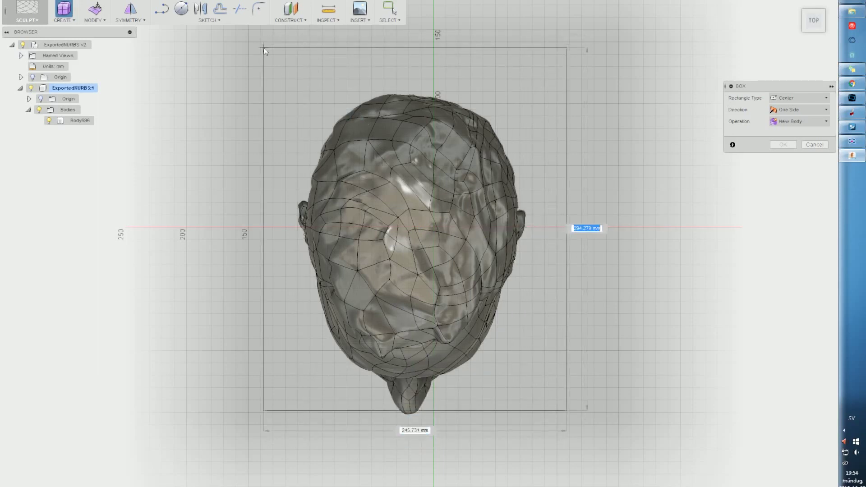
{"action": "left_click", "coordinate": [259, 41]}
Step: Set the box to be made as a new component and raise its height above the top of the head
{"action": "middle_click_drag", "start_coordinate": [466, 291], "coordinate": [482, 131], "text": "shift"}
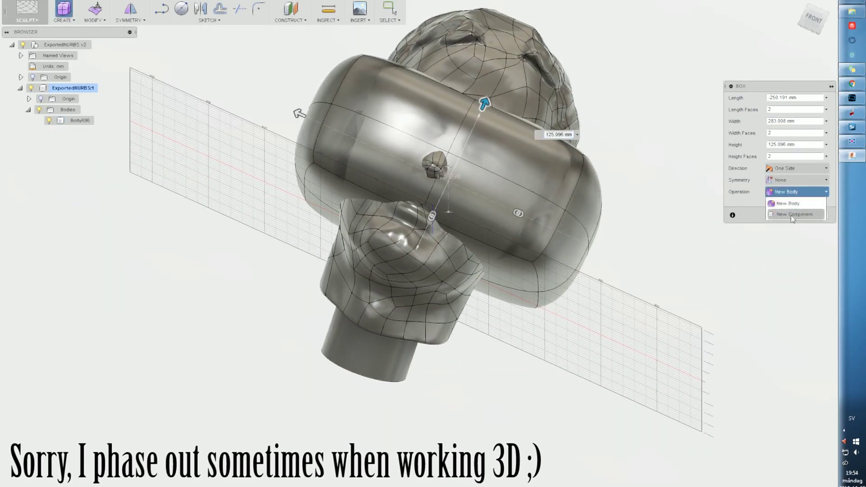
{"action": "left_click", "coordinate": [793, 219]}
{"action": "middle_click_drag", "start_coordinate": [582, 288], "coordinate": [492, 203], "text": "shift"}
{"action": "left_click_drag", "start_coordinate": [429, 174], "coordinate": [431, 58]}
{"action": "left_click", "coordinate": [783, 215]}
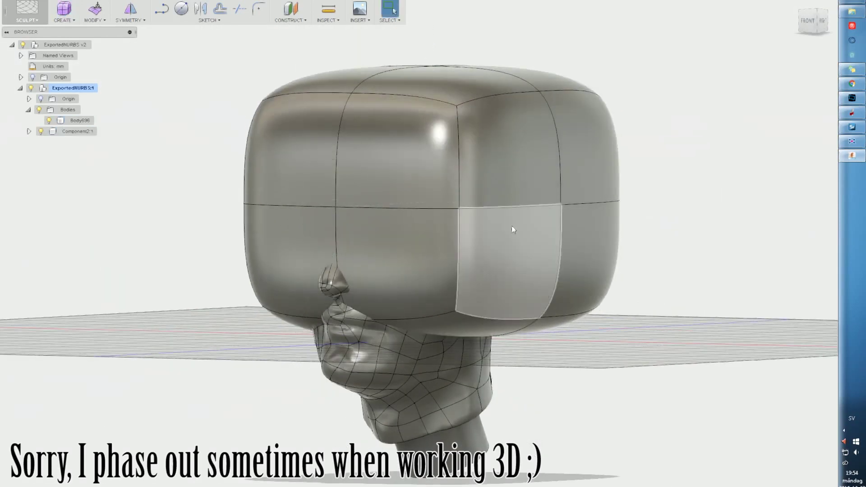
{"action": "left_click", "coordinate": [491, 325]}
{"action": "left_click", "coordinate": [550, 326], "text": "shift"}
{"action": "middle_click_drag", "start_coordinate": [550, 326], "coordinate": [510, 242], "text": "shift"}
{"action": "left_click", "coordinate": [365, 228], "text": "shift"}
{"action": "left_click", "coordinate": [328, 248], "text": "shift"}
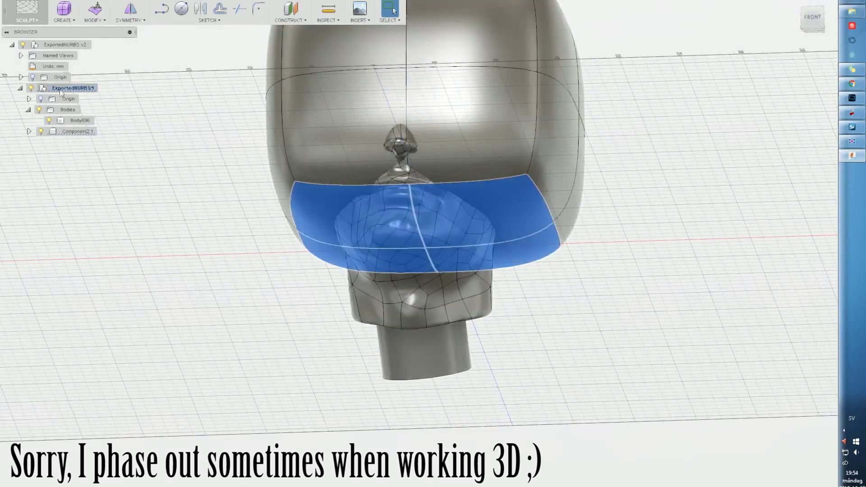
Step: Lower the opacity of the new box component so the head inside can be seen through it
{"action": "left_click", "coordinate": [77, 132]}
{"action": "right_click", "coordinate": [78, 131]}
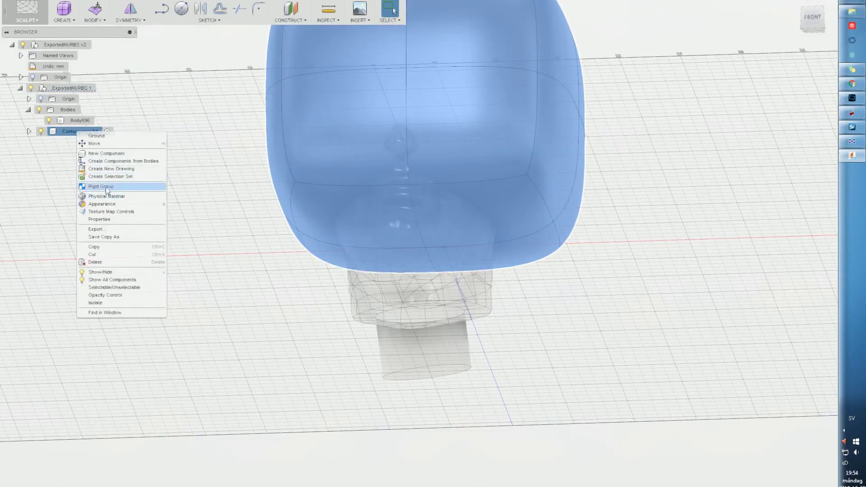
{"action": "left_click", "coordinate": [104, 295]}
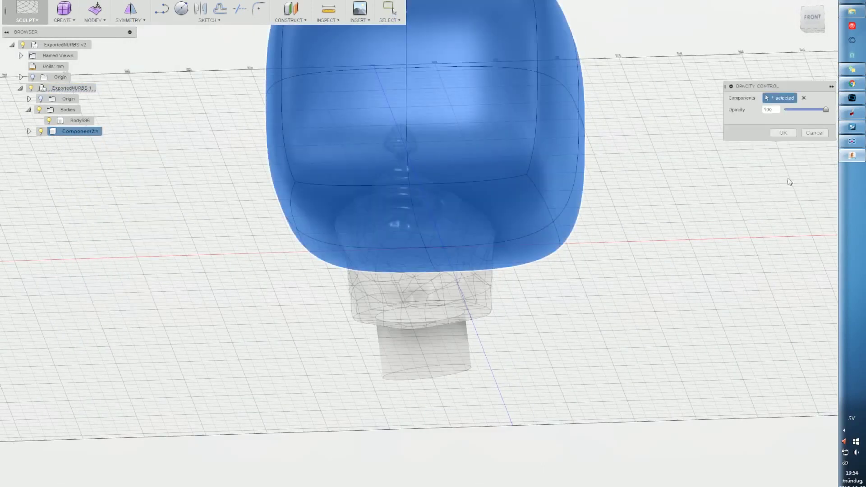
{"action": "left_click_drag", "start_coordinate": [825, 109], "coordinate": [805, 109]}
{"action": "left_click", "coordinate": [783, 133]}
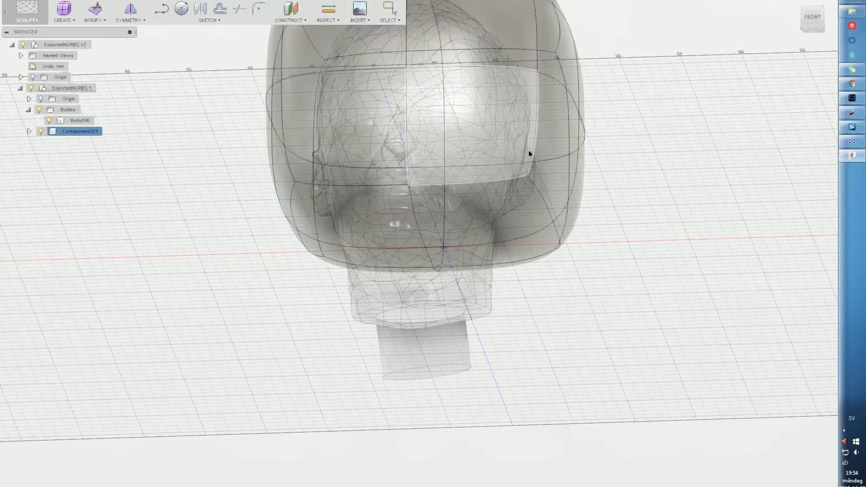
Step: Select the four underside faces of the box form and crease them to give a sharp, flat bottom
{"action": "middle_click_drag", "start_coordinate": [529, 150], "coordinate": [420, 208], "text": "shift"}
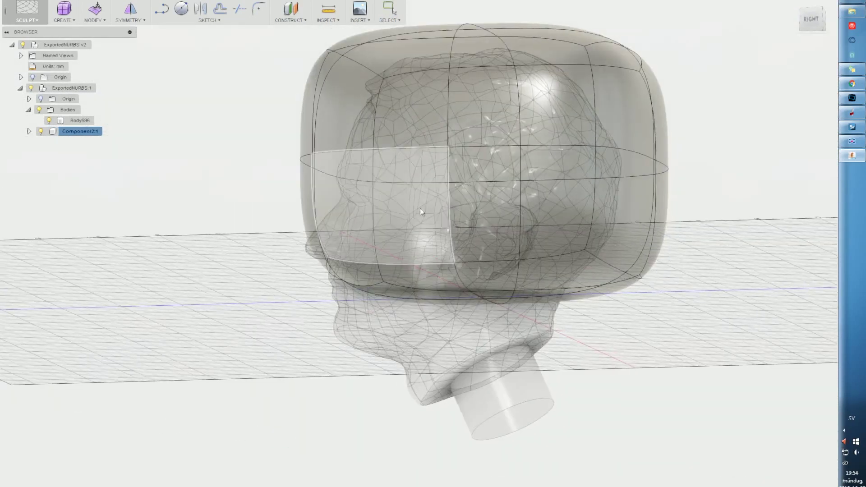
{"action": "middle_click_drag", "start_coordinate": [425, 294], "coordinate": [420, 312], "text": "shift"}
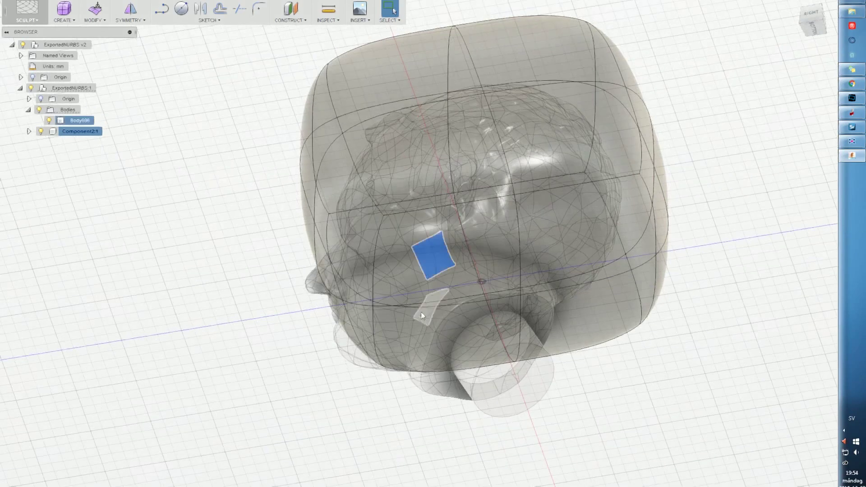
{"action": "left_click", "coordinate": [606, 319]}
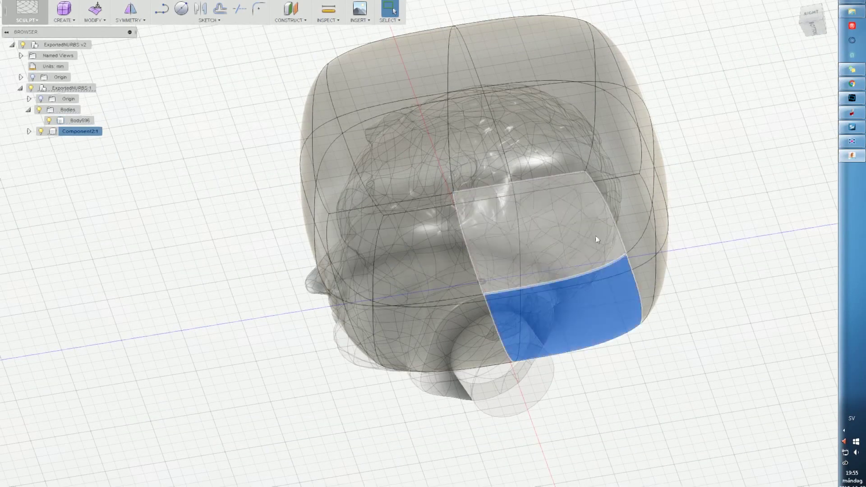
{"action": "left_click", "coordinate": [595, 235]}
{"action": "left_click", "coordinate": [379, 245]}
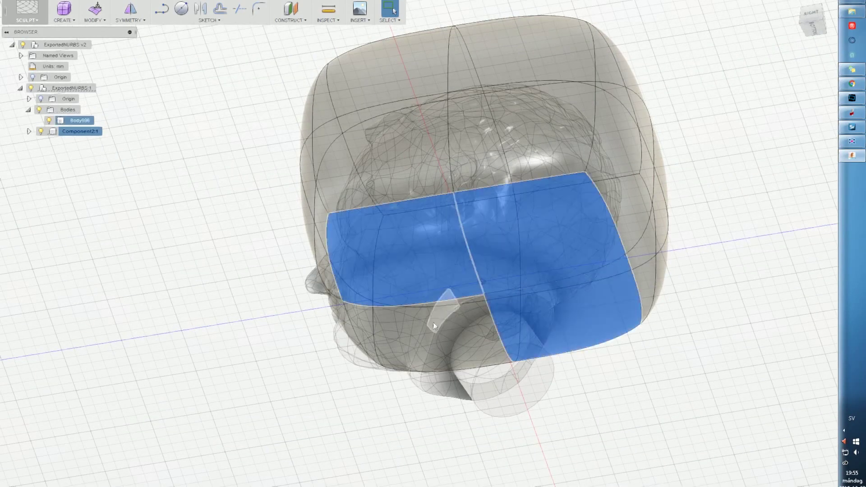
{"action": "middle_click_drag", "start_coordinate": [356, 296], "coordinate": [69, 77], "text": "shift"}
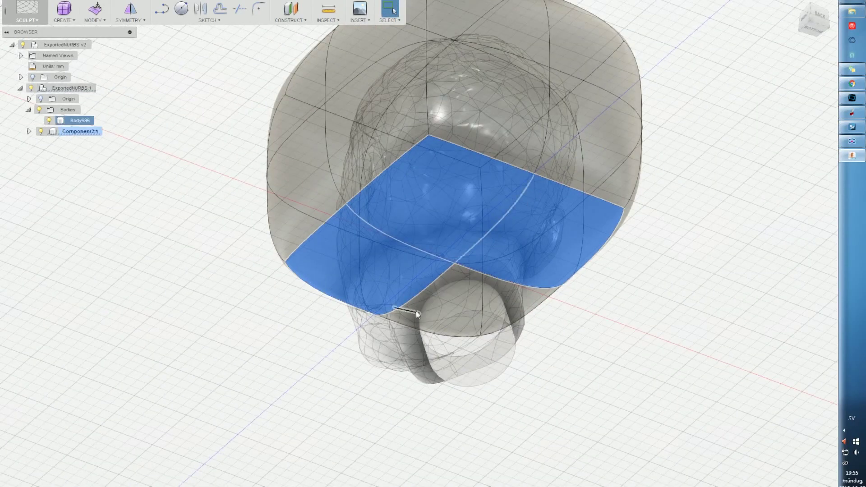
{"action": "left_click", "coordinate": [537, 296]}
{"action": "right_click", "coordinate": [538, 295]}
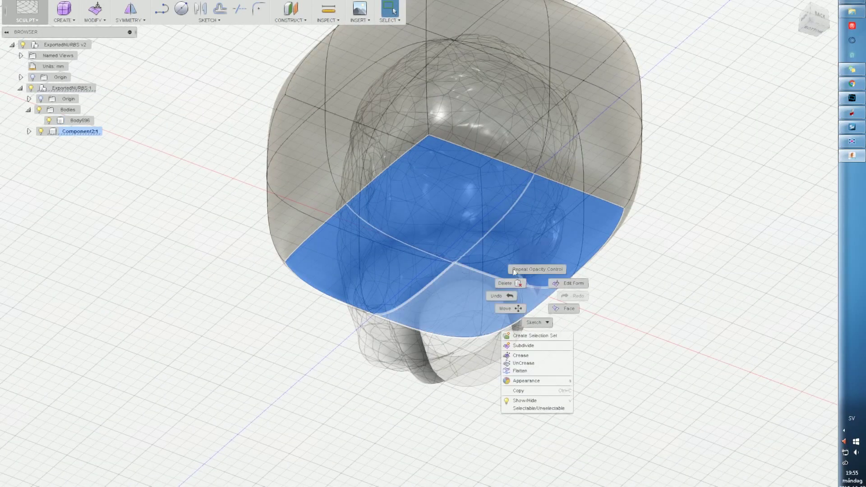
{"action": "left_click", "coordinate": [535, 358]}
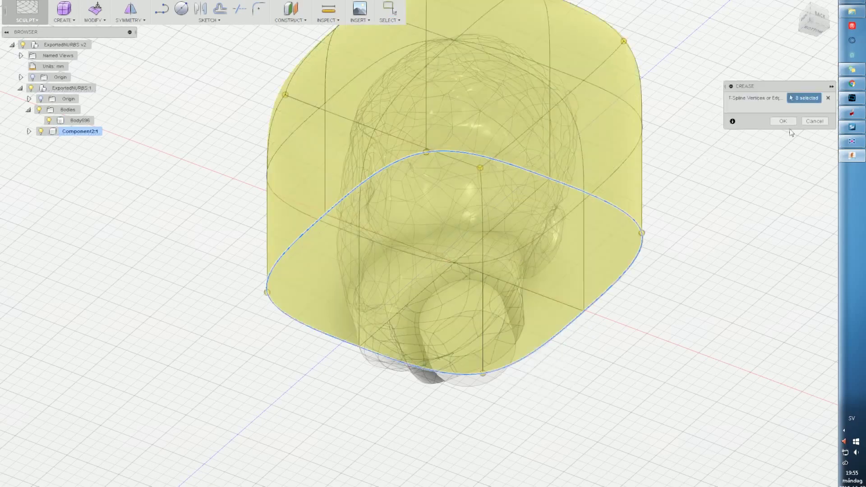
{"action": "left_click", "coordinate": [789, 127]}
Step: Move the whole box form down over the head and tilt it so its flat bottom crosses the neck cylinder
{"action": "middle_click_drag", "start_coordinate": [713, 122], "coordinate": [583, 328], "text": "shift"}
{"action": "left_click", "coordinate": [584, 328]}
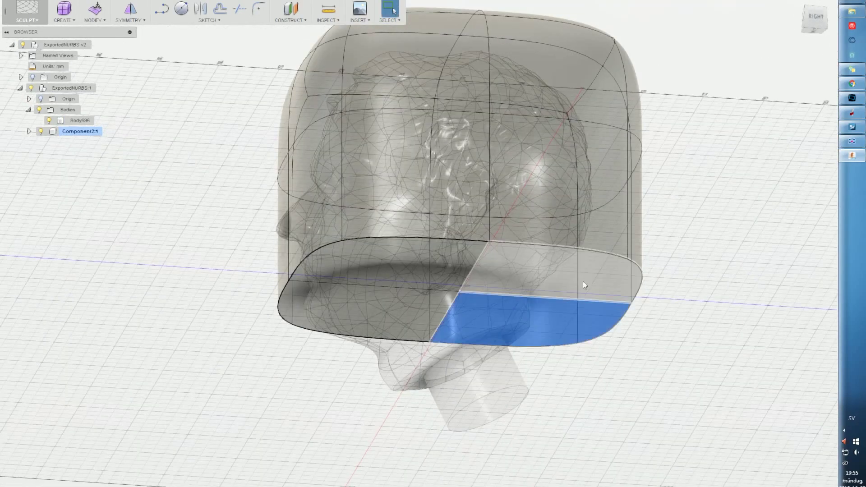
{"action": "left_click", "coordinate": [583, 280], "text": "shift"}
{"action": "left_click", "coordinate": [375, 259], "text": "shift"}
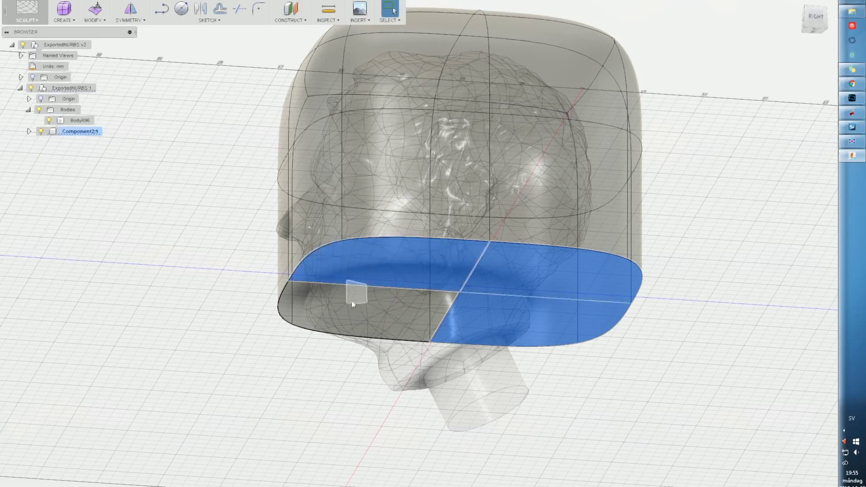
{"action": "left_click", "coordinate": [303, 293], "text": "shift"}
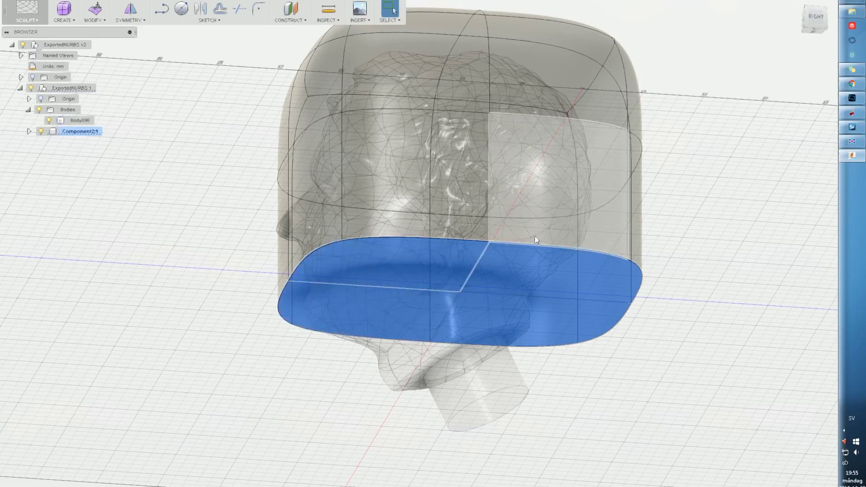
{"action": "middle_click_drag", "start_coordinate": [535, 236], "coordinate": [493, 264], "text": "shift"}
{"action": "right_click", "coordinate": [493, 263]}
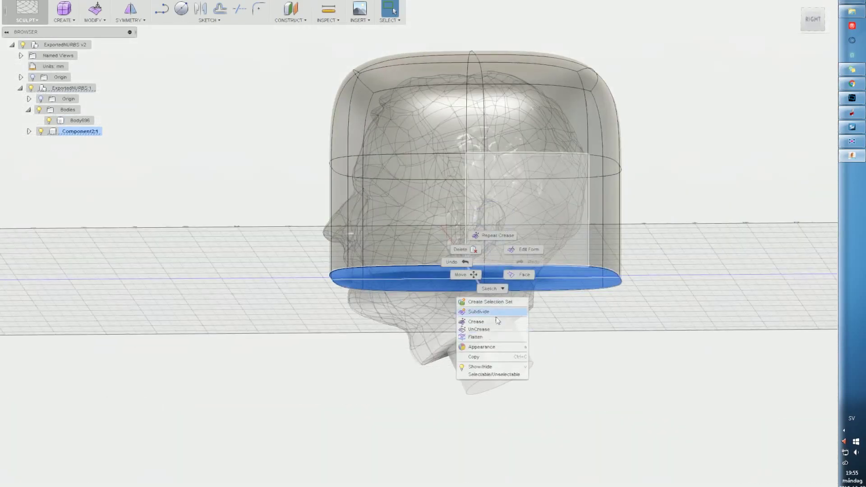
{"action": "left_click", "coordinate": [461, 275]}
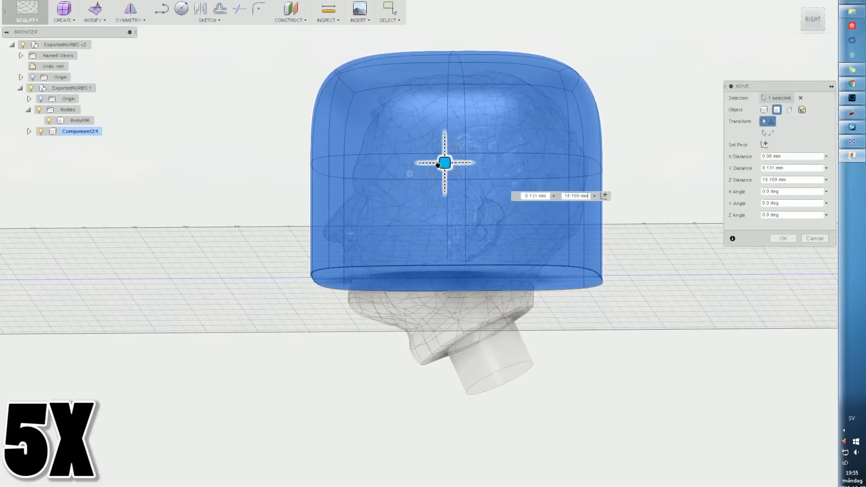
{"action": "left_click_drag", "start_coordinate": [445, 166], "coordinate": [454, 254]}
{"action": "left_click", "coordinate": [782, 238]}
{"action": "middle_click_drag", "start_coordinate": [559, 253], "coordinate": [559, 264], "text": "shift"}
Step: Edit the form by pulling the two edges at its upper back corner up over the back of the head
{"action": "left_click", "coordinate": [95, 8]}
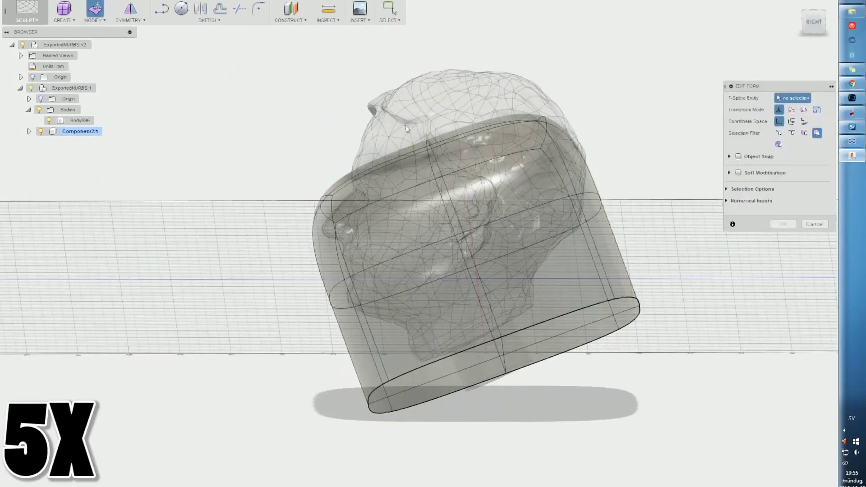
{"action": "left_click", "coordinate": [541, 160]}
{"action": "mouse_move", "coordinate": [564, 162]}
{"action": "middle_mouse_down", "text": "shift"}
{"action": "mouse_move", "coordinate": [552, 199]}
{"action": "mouse_move", "coordinate": [564, 162]}
{"action": "middle_mouse_up", "text": "shift"}
{"action": "left_click", "coordinate": [548, 130], "text": "shift"}
{"action": "left_click_drag", "start_coordinate": [533, 123], "coordinate": [562, 12]}
Step: Pull the two edges at the middle of the form's upper surface outward to clear the forehead
{"action": "left_click", "coordinate": [431, 128]}
{"action": "middle_click_drag", "start_coordinate": [424, 136], "coordinate": [456, 180], "text": "shift"}
{"action": "left_click", "coordinate": [426, 135], "text": "shift"}
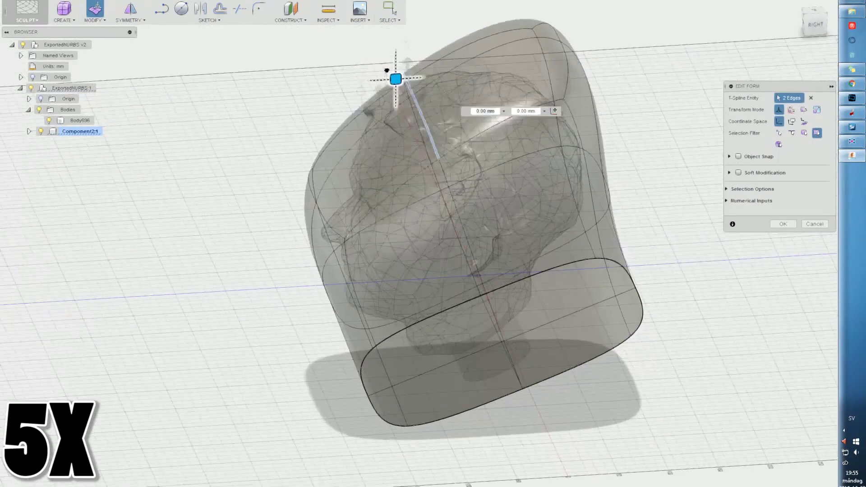
{"action": "middle_click_drag", "start_coordinate": [392, 81], "coordinate": [360, 36], "text": "shift"}
{"action": "left_click_drag", "start_coordinate": [394, 80], "coordinate": [337, 42]}
Step: Pull the two upper front edges of the form forward, away from the face, and finish the form edit
{"action": "left_click", "coordinate": [330, 200]}
{"action": "left_click", "coordinate": [303, 186], "text": "shift"}
{"action": "mouse_move", "coordinate": [387, 189]}
{"action": "middle_mouse_down", "text": "shift"}
{"action": "mouse_move", "coordinate": [361, 154]}
{"action": "mouse_move", "coordinate": [388, 189]}
{"action": "middle_mouse_up", "text": "shift"}
{"action": "left_click_drag", "start_coordinate": [273, 190], "coordinate": [255, 190]}
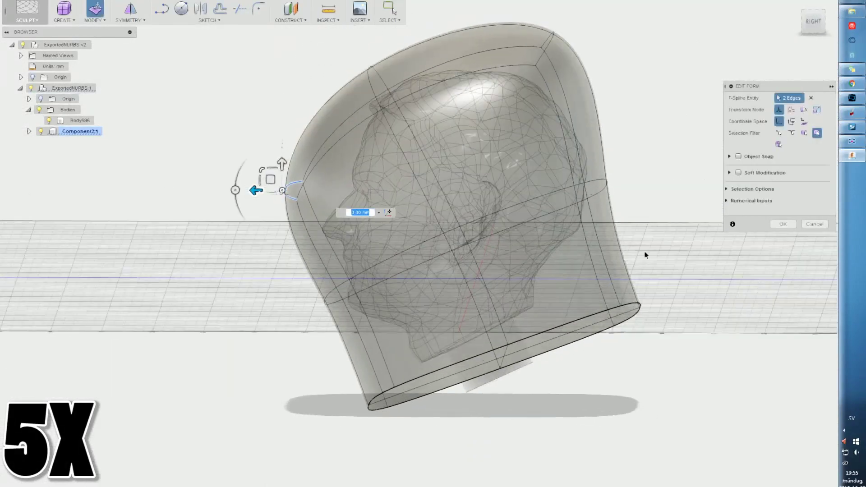
{"action": "left_click_drag", "start_coordinate": [646, 253], "coordinate": [627, 300]}
{"action": "right_click", "coordinate": [616, 264]}
{"action": "left_click", "coordinate": [632, 230]}
Step: Try to insert a simple single-sided edge at location 0.50 on the lower back of the form
{"action": "left_click", "coordinate": [96, 20]}
{"action": "left_click", "coordinate": [106, 64]}
{"action": "left_click", "coordinate": [599, 274]}
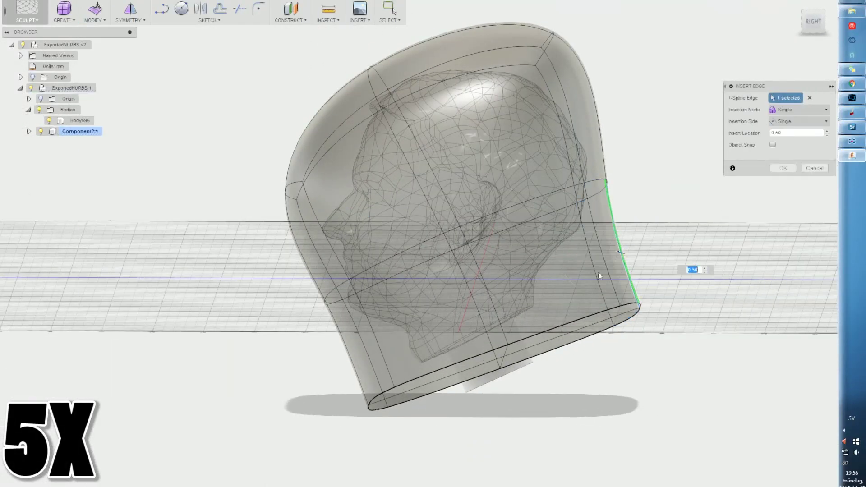
{"action": "middle_click_drag", "start_coordinate": [599, 274], "coordinate": [592, 326], "text": "shift"}
{"action": "left_click", "coordinate": [594, 325]}
{"action": "left_click", "coordinate": [602, 324]}
{"action": "left_click", "coordinate": [783, 168]}
Step: Leave the form edit and undo the last change to the lower back of the form
{"action": "right_click", "coordinate": [616, 251]}
{"action": "left_click", "coordinate": [650, 251]}
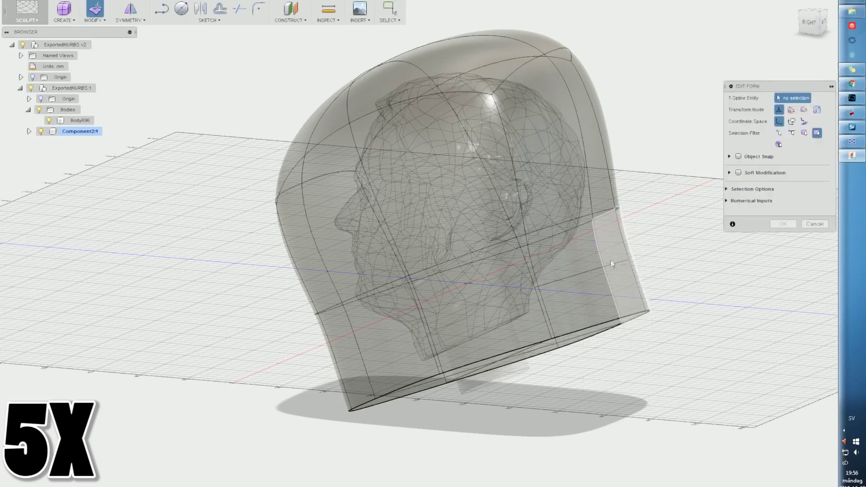
{"action": "left_click", "coordinate": [569, 274]}
{"action": "middle_click_drag", "start_coordinate": [618, 257], "coordinate": [649, 280], "text": "shift"}
{"action": "left_click", "coordinate": [649, 279]}
{"action": "left_click", "coordinate": [814, 224]}
{"action": "key", "text": "ctrl+z"}
Step: Insert a new edge around the back of the form, between its middle ring and the bottom rim
{"action": "right_click", "coordinate": [602, 257]}
{"action": "left_click", "coordinate": [617, 336]}
{"action": "left_click", "coordinate": [642, 312], "text": "shift"}
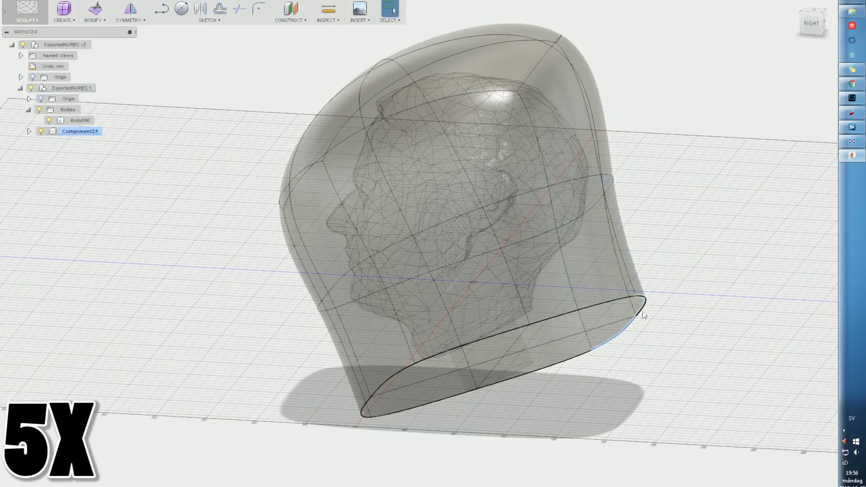
{"action": "right_click", "coordinate": [578, 293]}
{"action": "left_click", "coordinate": [578, 345]}
{"action": "left_click", "coordinate": [810, 98]}
{"action": "left_click", "coordinate": [612, 181]}
{"action": "left_click", "coordinate": [593, 206]}
{"action": "left_click", "coordinate": [783, 169]}
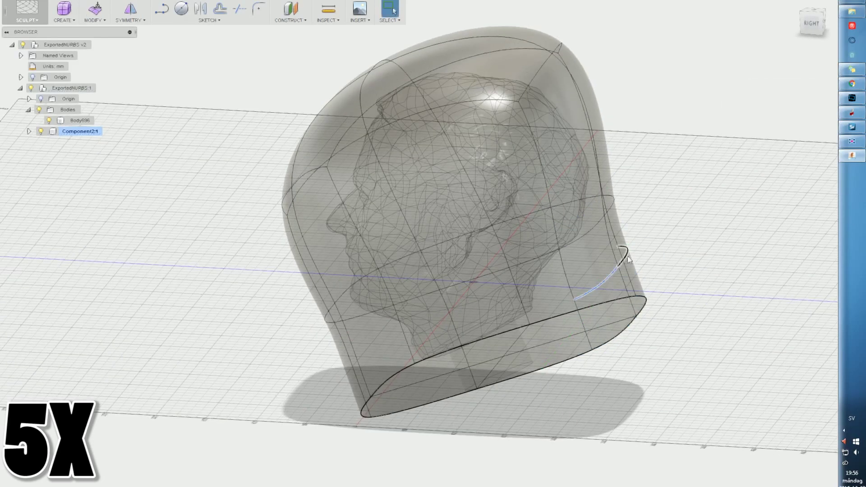
Step: From the right view, pull the new back edge and the bottom rim's back edges inward toward the neck
{"action": "right_click", "coordinate": [624, 255]}
{"action": "left_click", "coordinate": [657, 255]}
{"action": "left_click", "coordinate": [812, 23]}
{"action": "left_click_drag", "start_coordinate": [600, 252], "coordinate": [548, 266]}
{"action": "left_click", "coordinate": [637, 312]}
{"action": "left_click_drag", "start_coordinate": [613, 300], "coordinate": [574, 298]}
{"action": "middle_click_drag", "start_coordinate": [595, 295], "coordinate": [492, 320], "text": "shift"}
Step: Select the four back corner edges of the bottom rim and scale them inward to narrow the neck opening
{"action": "left_click", "coordinate": [305, 394]}
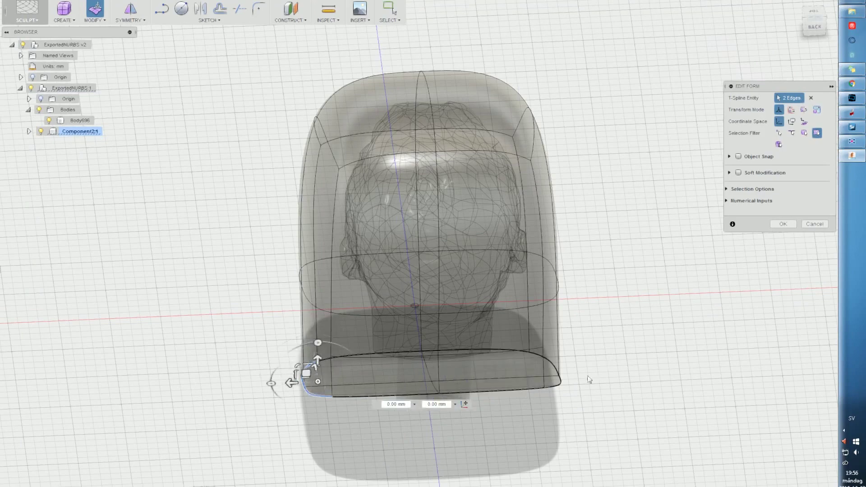
{"action": "middle_click_drag", "start_coordinate": [589, 381], "coordinate": [570, 385], "text": "shift"}
{"action": "left_click", "coordinate": [544, 388], "text": "shift"}
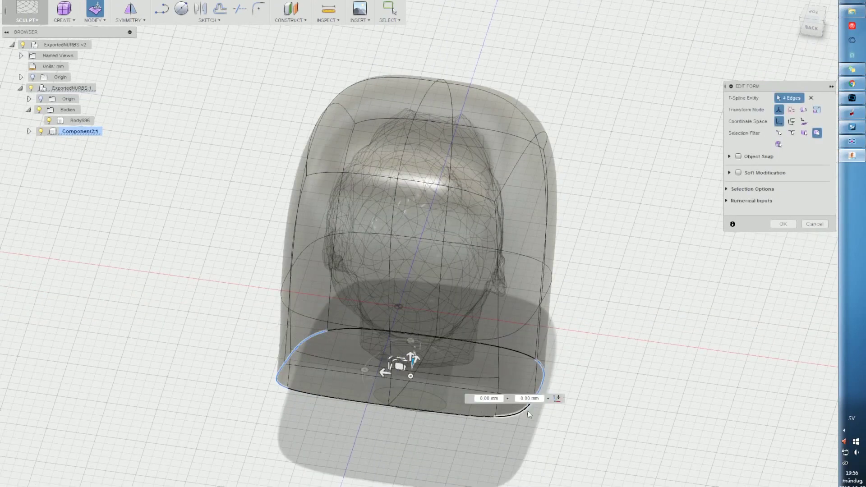
{"action": "middle_click_drag", "start_coordinate": [419, 384], "coordinate": [426, 392], "text": "shift"}
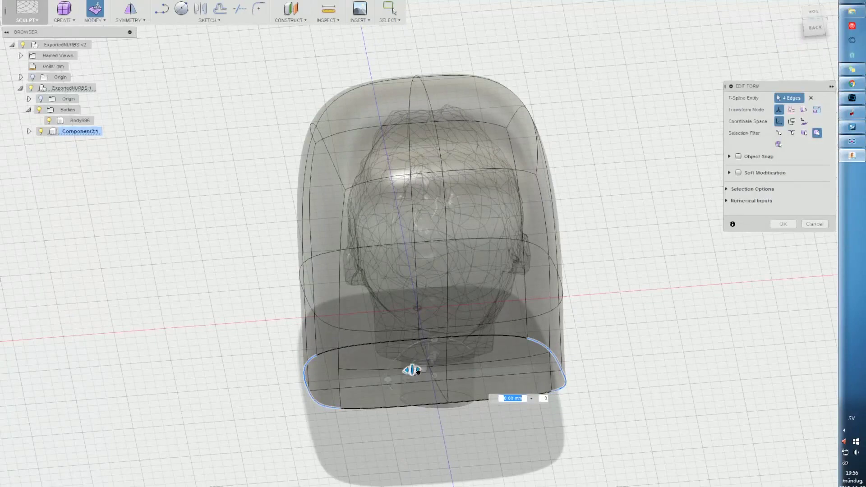
{"action": "left_click_drag", "start_coordinate": [417, 371], "coordinate": [423, 372]}
{"action": "middle_click_drag", "start_coordinate": [459, 326], "coordinate": [554, 283], "text": "shift"}
{"action": "left_click", "coordinate": [791, 224]}
{"action": "scroll", "coordinate": [591, 325], "scroll_direction": "down", "scroll_amount": 2}
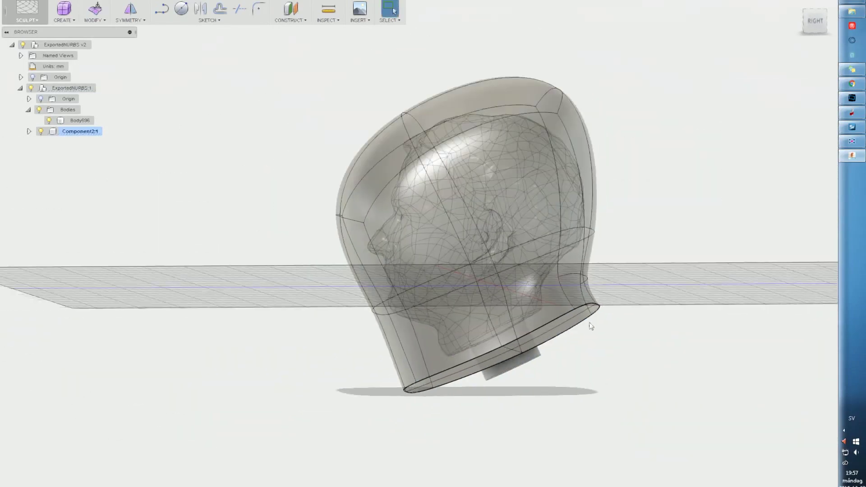
{"action": "middle_click_drag", "start_coordinate": [590, 322], "coordinate": [637, 333], "text": "shift"}
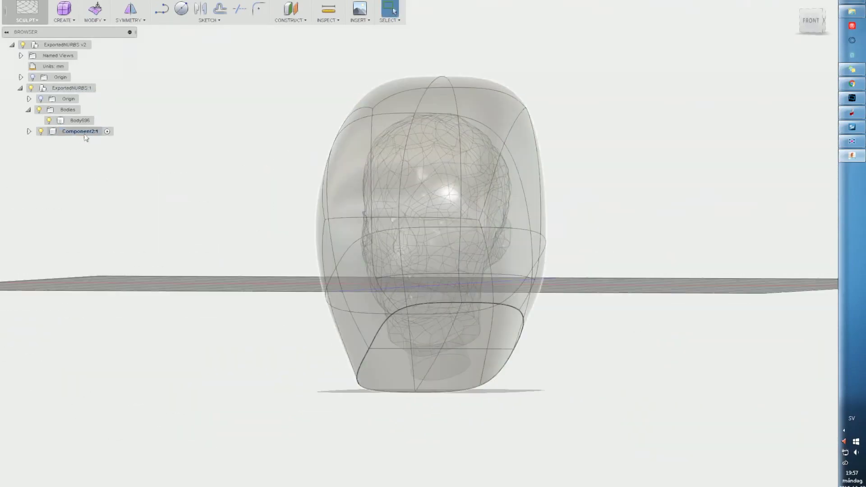
Step: Switch to the Model workspace and select the form body inside Component2
{"action": "left_click", "coordinate": [83, 132]}
{"action": "left_click", "coordinate": [32, 21]}
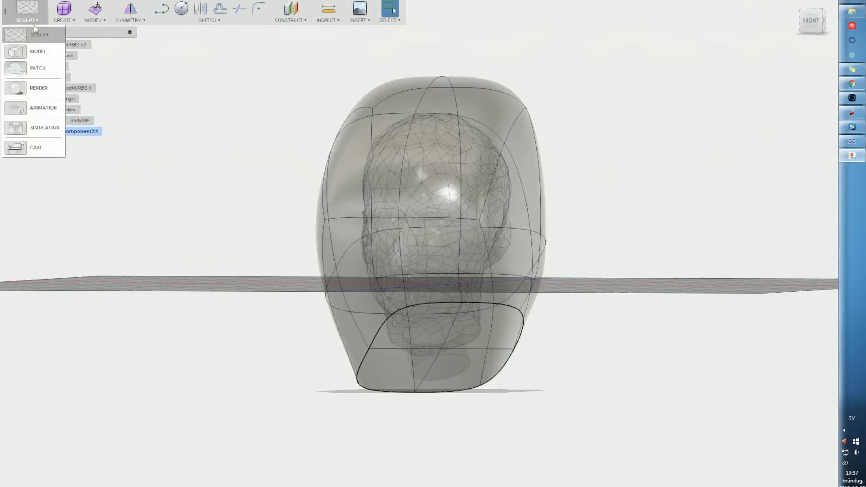
{"action": "left_click", "coordinate": [35, 52]}
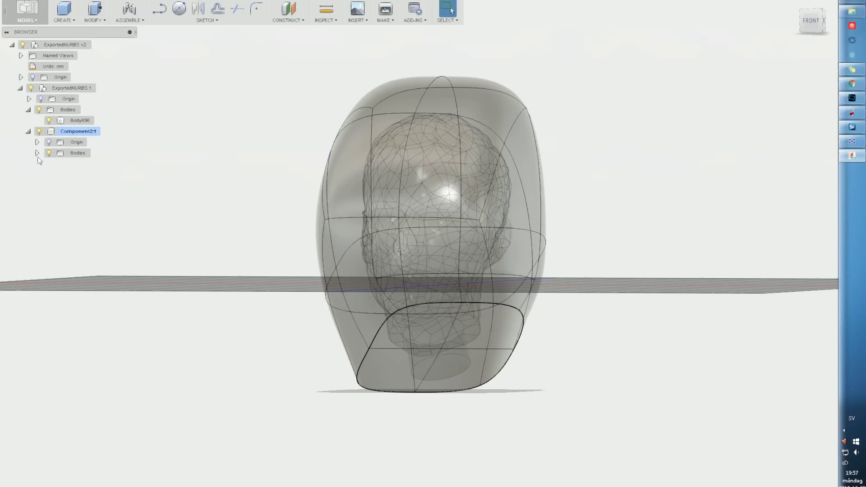
{"action": "middle_click_drag", "start_coordinate": [273, 175], "coordinate": [105, 168], "text": "shift"}
{"action": "left_click", "coordinate": [72, 164]}
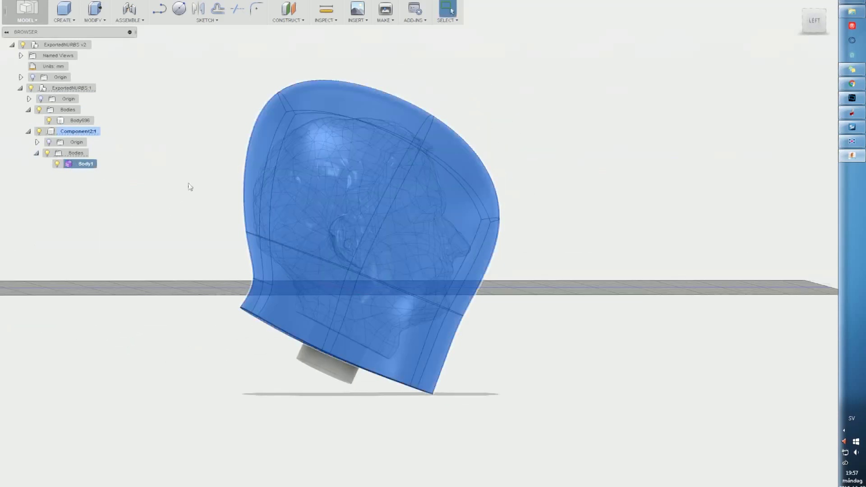
Step: Try to cut the head body out of the form with Combine, with the result as a new component
{"action": "middle_click_drag", "start_coordinate": [189, 185], "coordinate": [213, 189]}
{"action": "left_click", "coordinate": [64, 20]}
{"action": "left_click", "coordinate": [96, 20]}
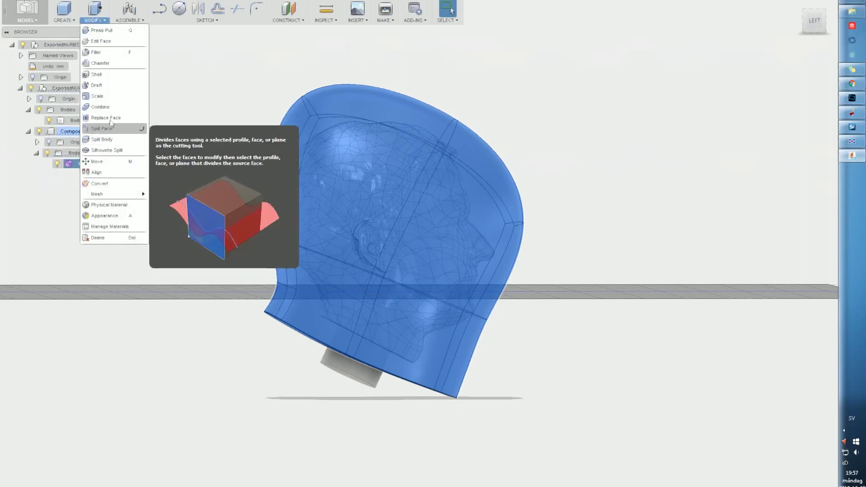
{"action": "left_click", "coordinate": [111, 109]}
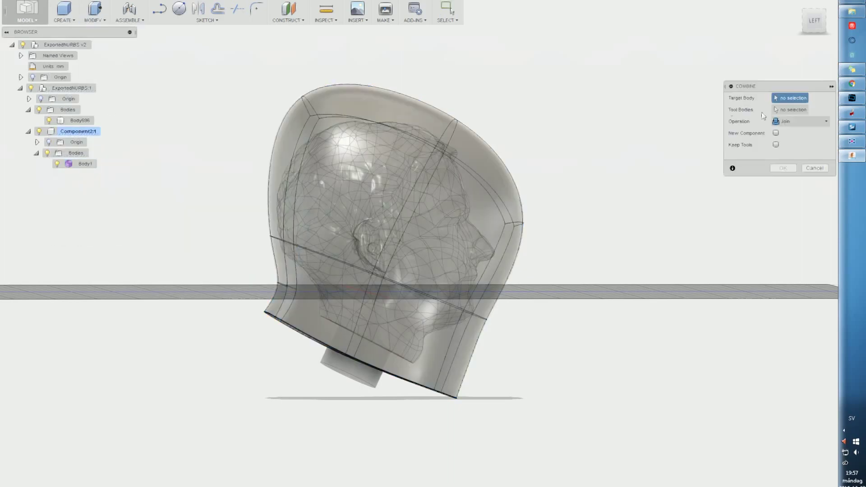
{"action": "left_click", "coordinate": [806, 121]}
{"action": "left_click", "coordinate": [799, 144]}
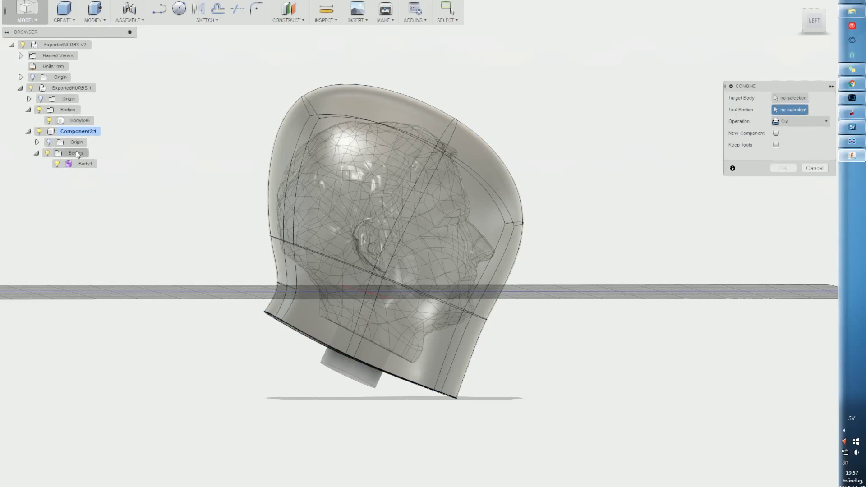
{"action": "left_click", "coordinate": [80, 121]}
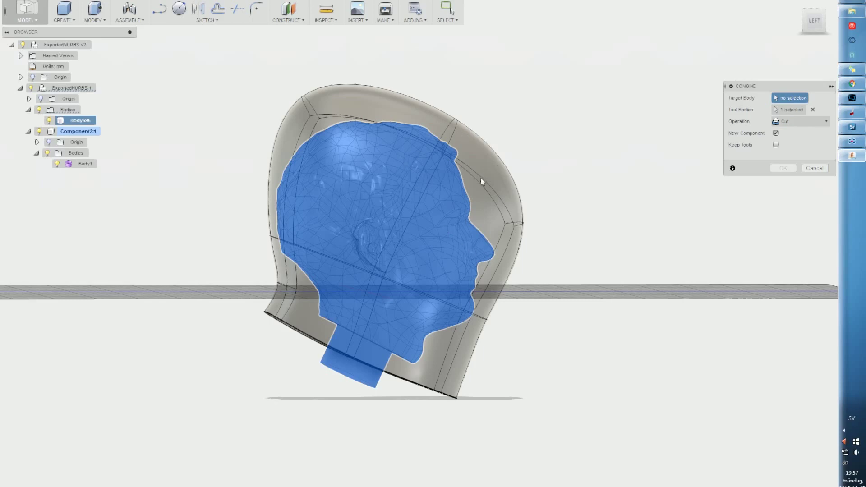
{"action": "left_click", "coordinate": [814, 167]}
Step: Activate the ExportedNURBS component and try to move the form body out of Component2 into its Bodies folder
{"action": "left_click", "coordinate": [86, 163]}
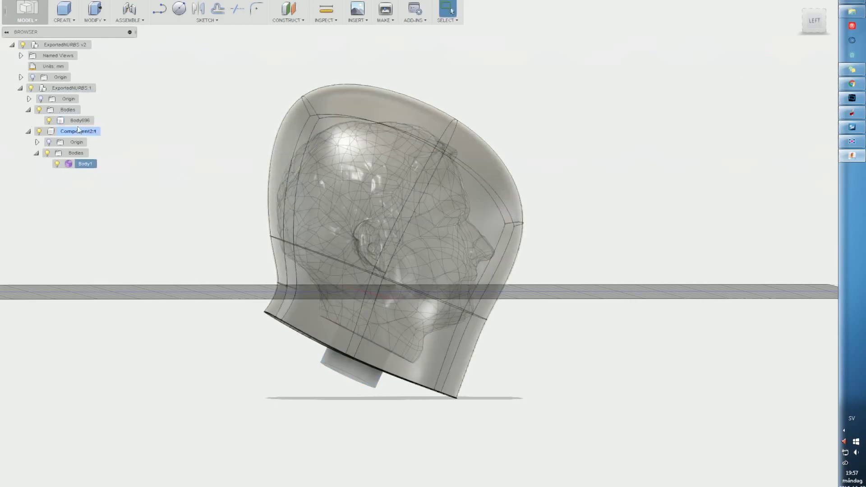
{"action": "left_click", "coordinate": [95, 89]}
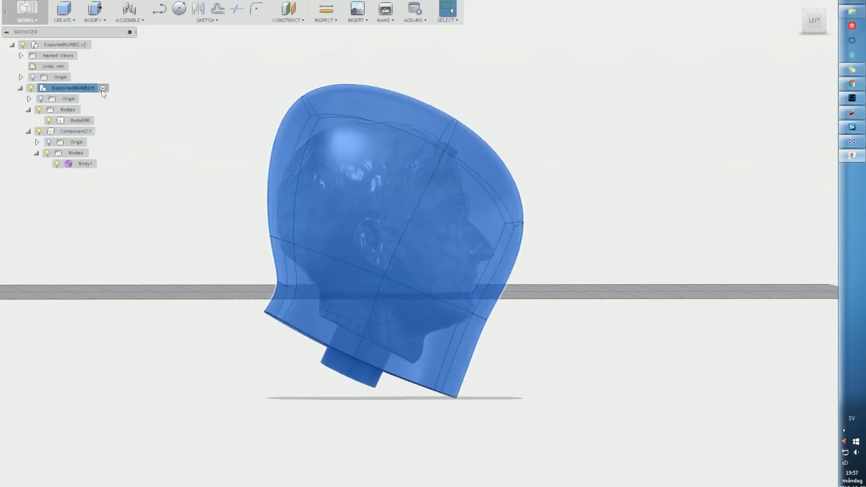
{"action": "left_click_drag", "start_coordinate": [85, 164], "coordinate": [75, 120]}
{"action": "right_click", "coordinate": [85, 163]}
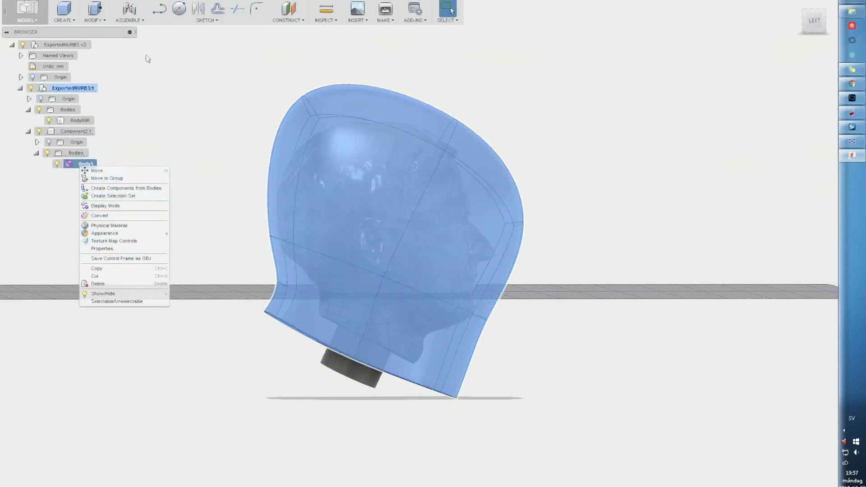
Step: Switch to the Sculpt workspace and try to move the form body and its Bodies folder up into the parent component
{"action": "left_click", "coordinate": [14, 3]}
{"action": "left_click", "coordinate": [35, 35]}
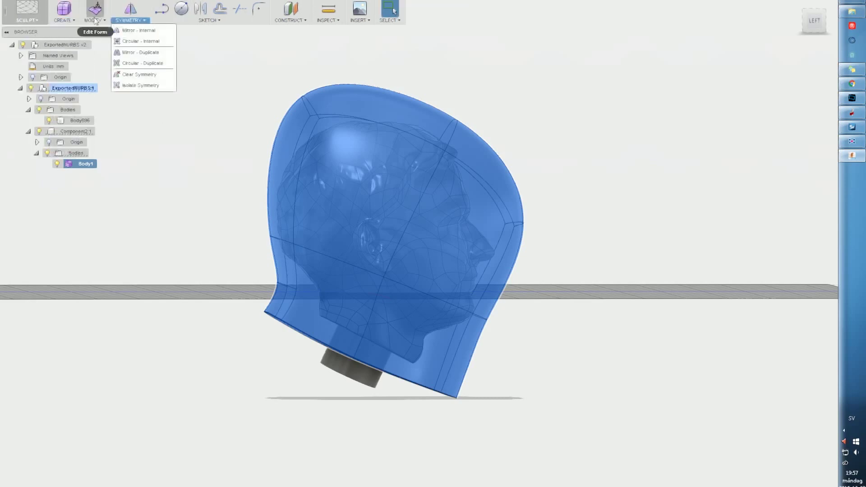
{"action": "left_click", "coordinate": [175, 172]}
{"action": "left_click", "coordinate": [78, 165]}
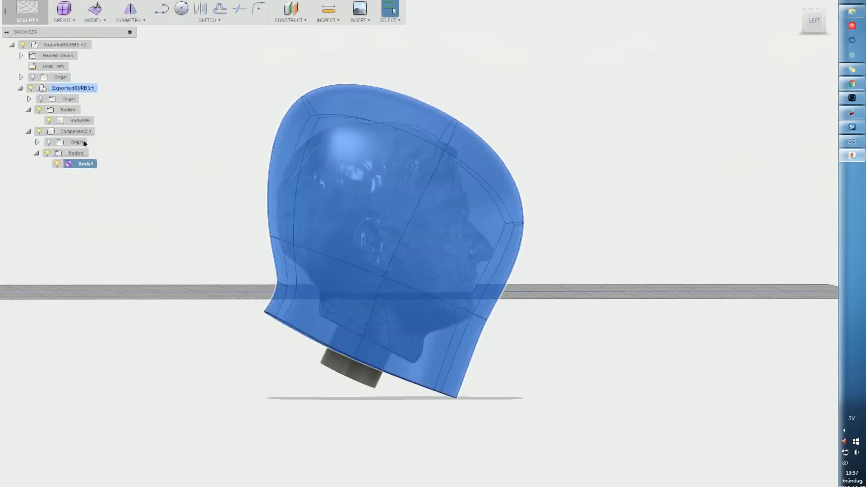
{"action": "left_click_drag", "start_coordinate": [84, 141], "coordinate": [75, 126]}
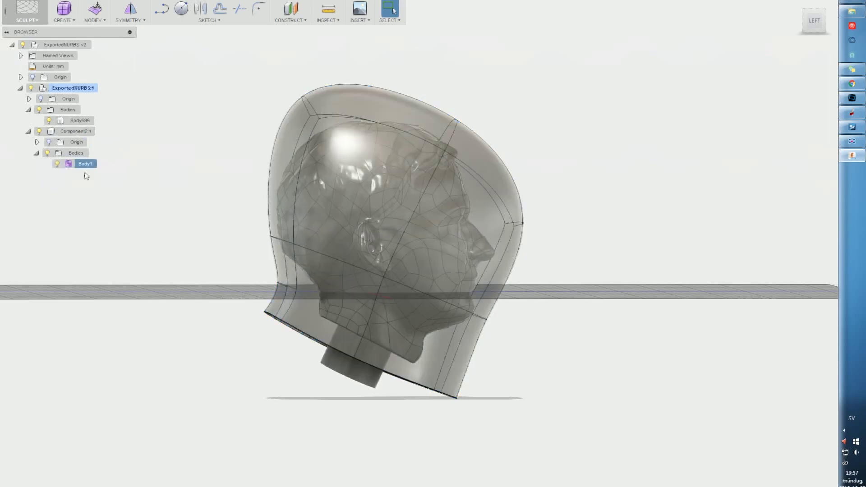
{"action": "left_click_drag", "start_coordinate": [76, 155], "coordinate": [76, 110]}
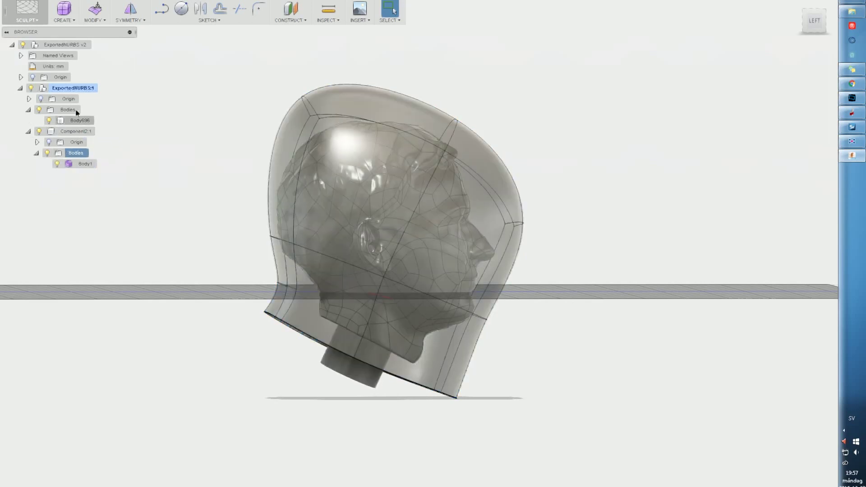
Step: Convert the T-spline form body in Component2 into a solid with the operation set to New Body
{"action": "right_click", "coordinate": [84, 165]}
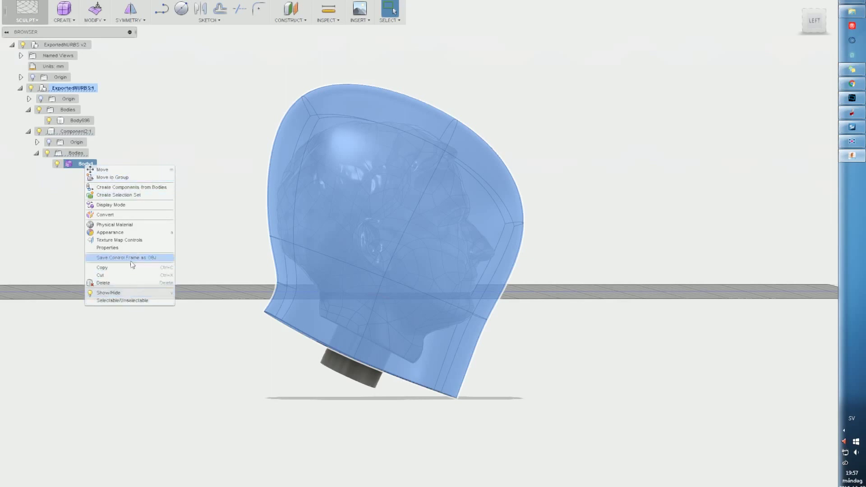
{"action": "left_click", "coordinate": [108, 214]}
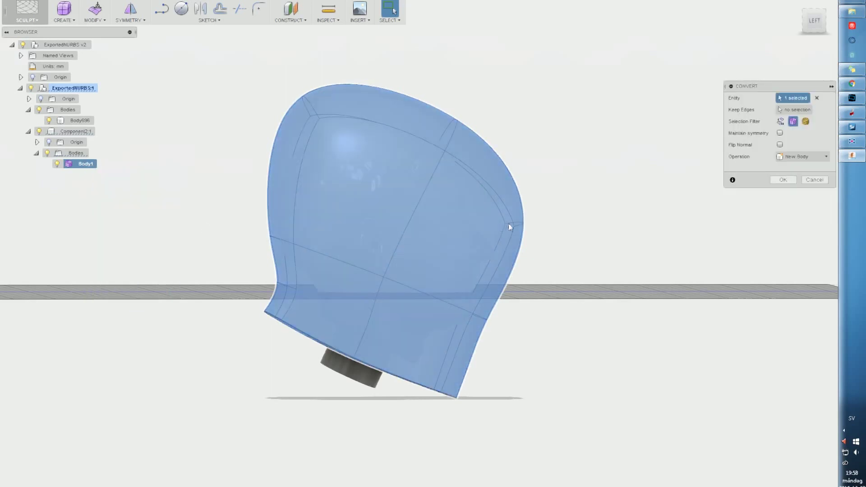
{"action": "left_click", "coordinate": [804, 156]}
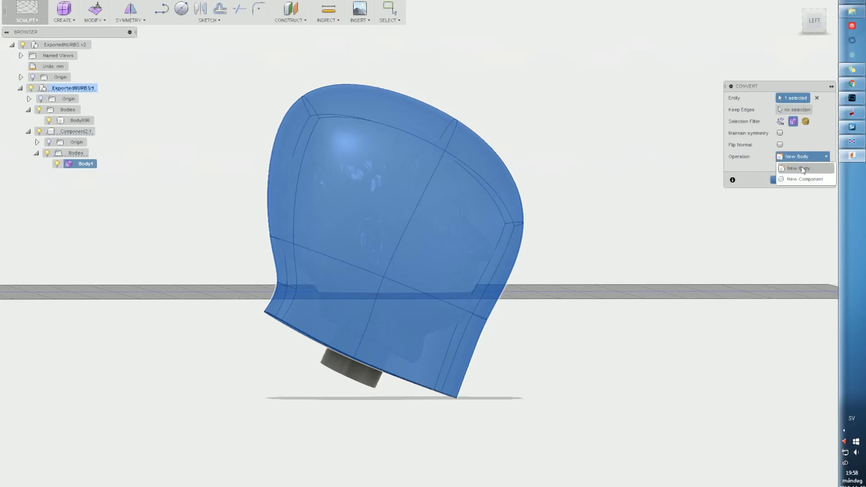
{"action": "left_click", "coordinate": [798, 168]}
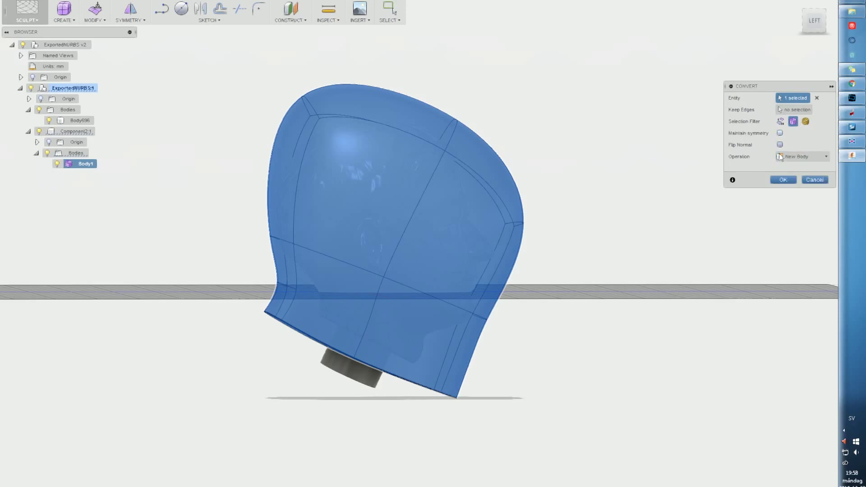
{"action": "left_click", "coordinate": [783, 180]}
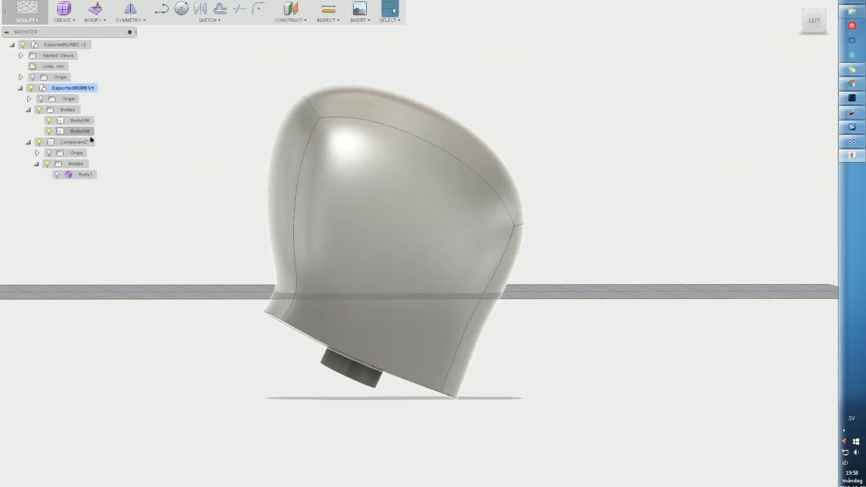
Step: Identify the head and converted outer bodies, select the outer body and switch to the Model workspace
{"action": "left_click", "coordinate": [85, 133]}
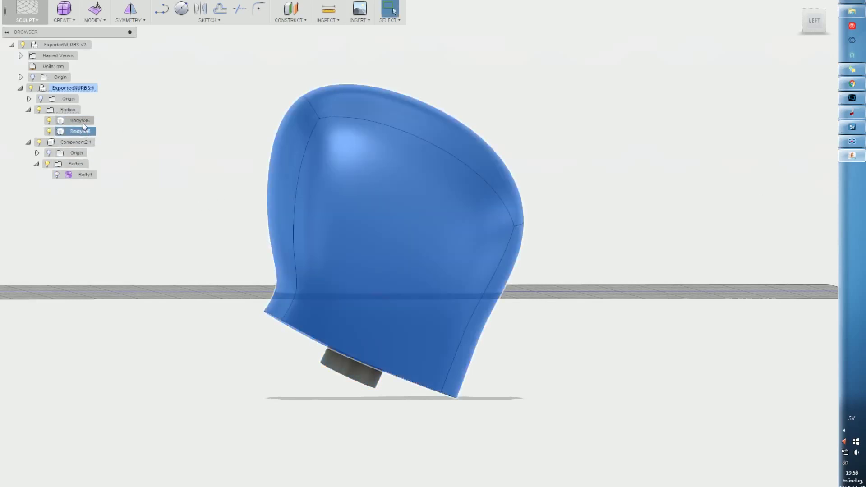
{"action": "left_click", "coordinate": [212, 137]}
{"action": "middle_click_drag", "start_coordinate": [278, 316], "coordinate": [306, 287], "text": "shift"}
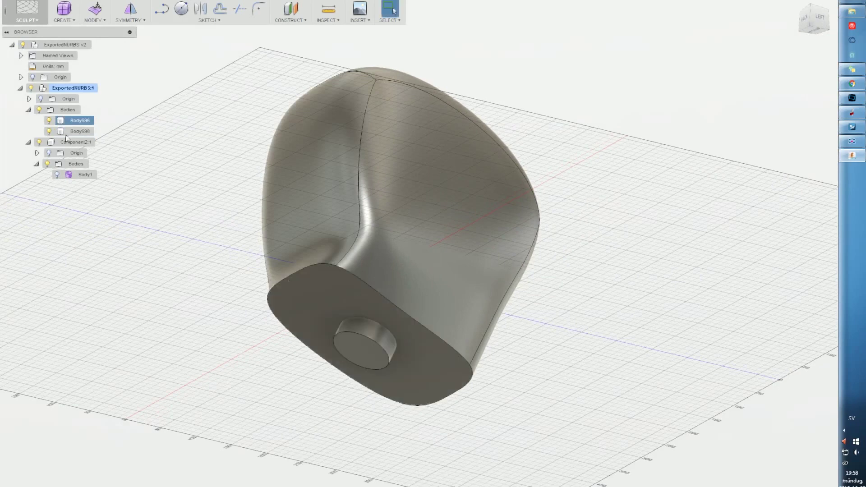
{"action": "left_click", "coordinate": [80, 120]}
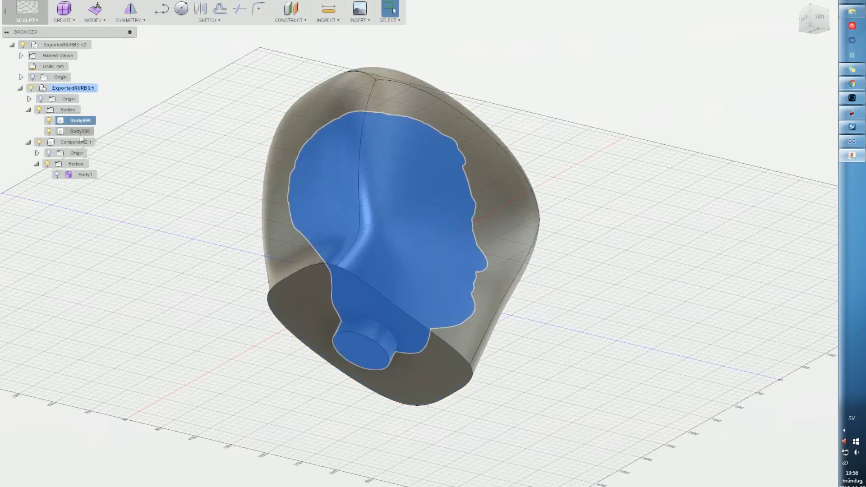
{"action": "left_click", "coordinate": [81, 131]}
{"action": "left_click", "coordinate": [47, 12]}
{"action": "left_click", "coordinate": [42, 42]}
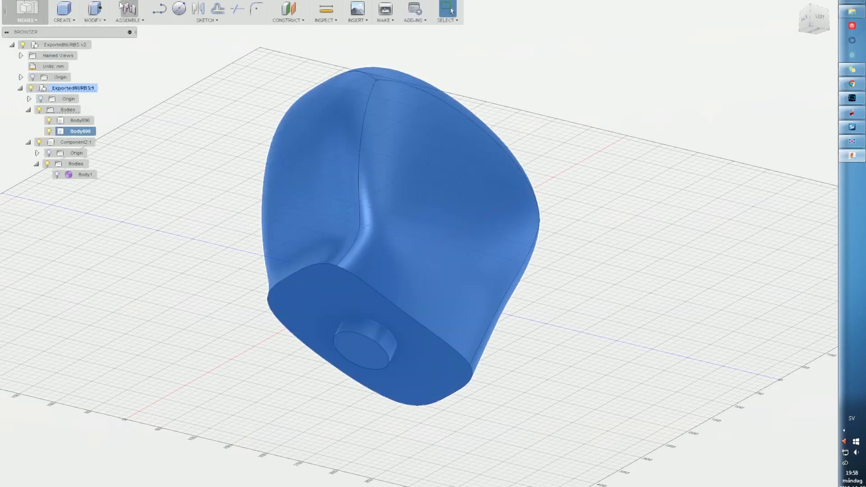
Step: Cut the head body out of the converted outer body with Combine, without keeping the tool body
{"action": "left_click", "coordinate": [95, 20]}
{"action": "left_click", "coordinate": [100, 107]}
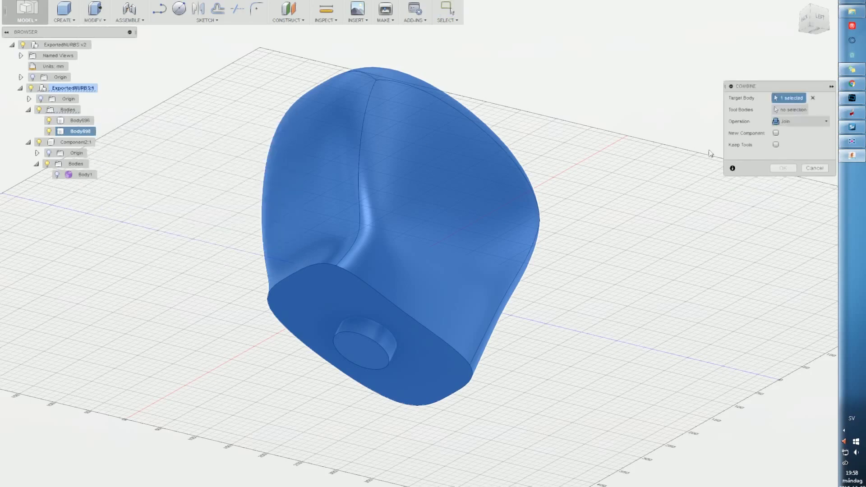
{"action": "left_click", "coordinate": [800, 122]}
{"action": "left_click", "coordinate": [788, 143]}
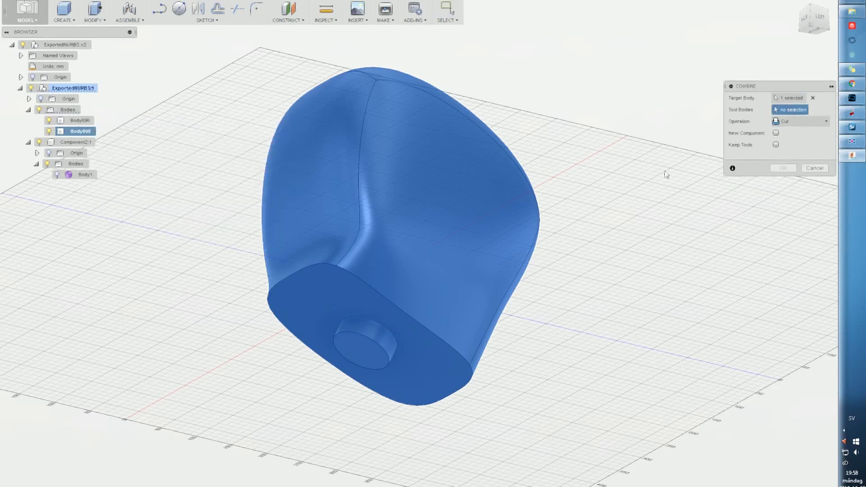
{"action": "left_click", "coordinate": [383, 338]}
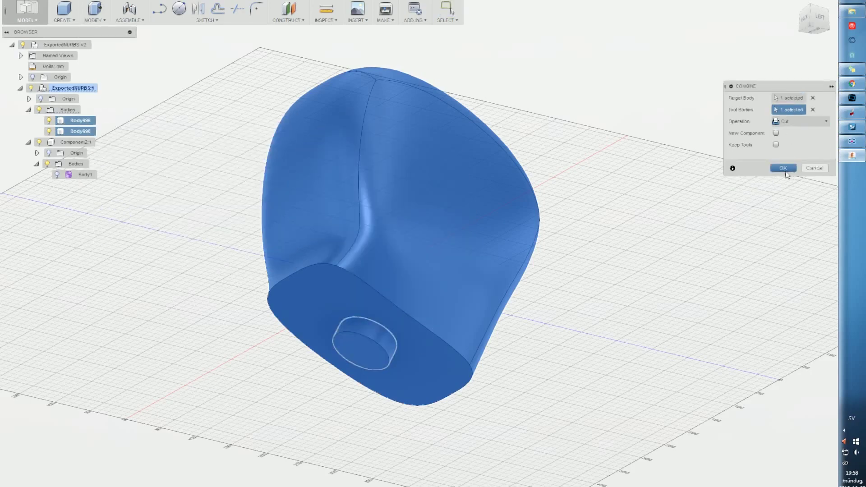
{"action": "left_click", "coordinate": [783, 168]}
Step: Examine the cut body's outside and neck opening from below, locate the body in the window and collapse Component2
{"action": "middle_click_drag", "start_coordinate": [425, 267], "coordinate": [615, 276], "text": "shift"}
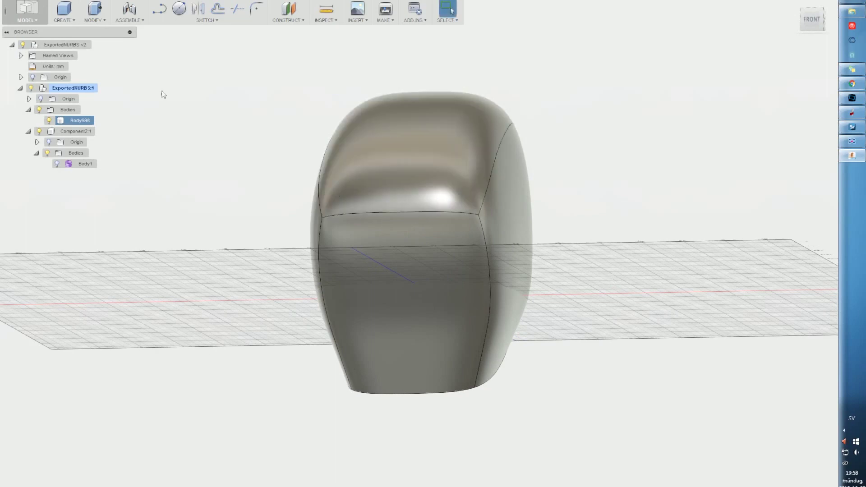
{"action": "left_click", "coordinate": [64, 20]}
{"action": "left_click", "coordinate": [68, 95]}
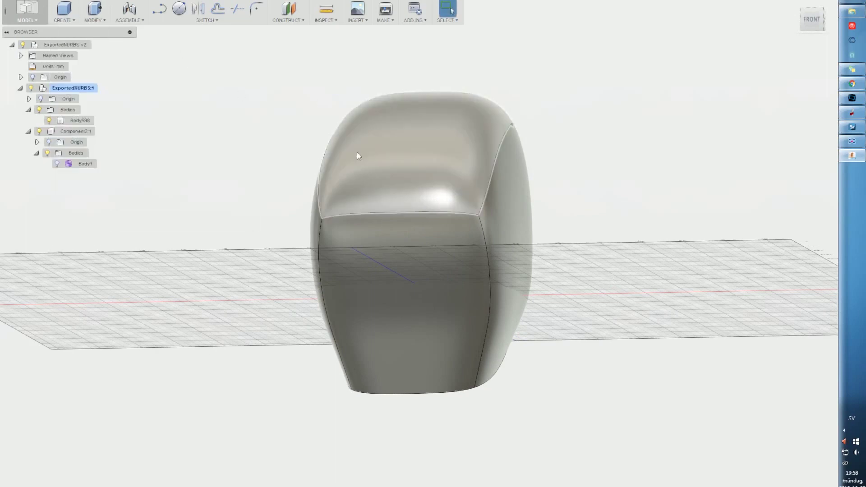
{"action": "left_click", "coordinate": [357, 156]}
{"action": "middle_click_drag", "start_coordinate": [358, 156], "coordinate": [248, 156], "text": "shift"}
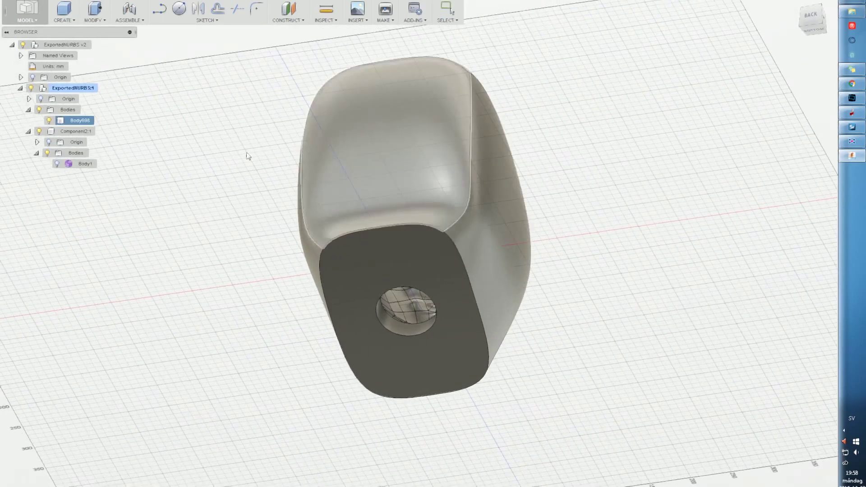
{"action": "right_click", "coordinate": [71, 121]}
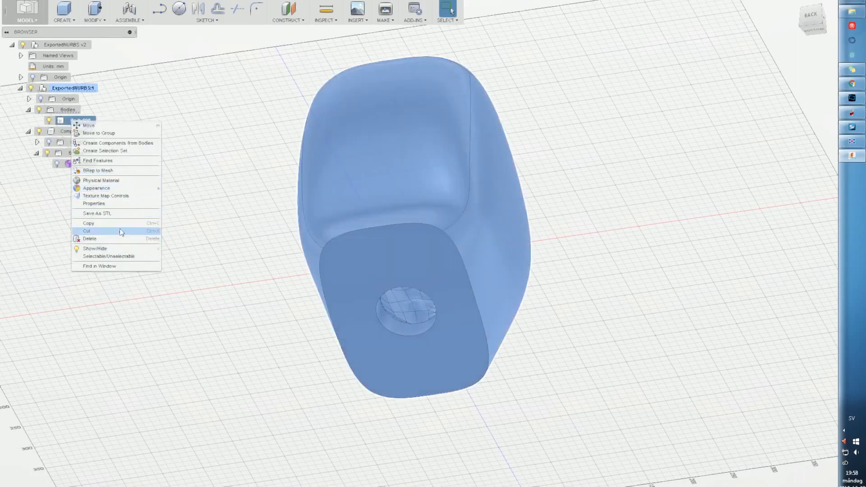
{"action": "left_click", "coordinate": [101, 266]}
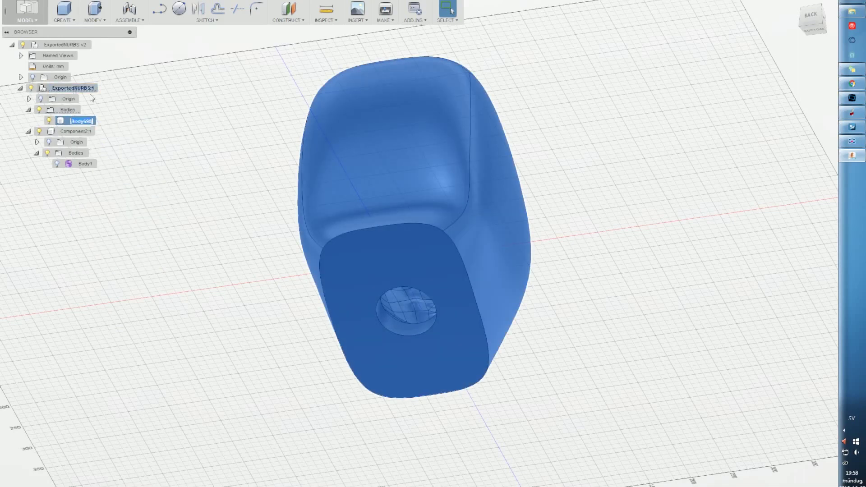
{"action": "left_click", "coordinate": [134, 129]}
{"action": "left_click", "coordinate": [28, 131]}
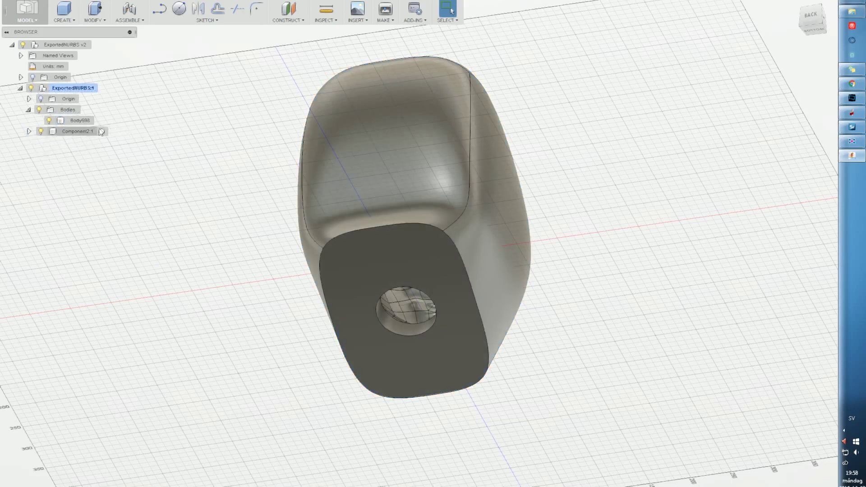
{"action": "left_click", "coordinate": [103, 89]}
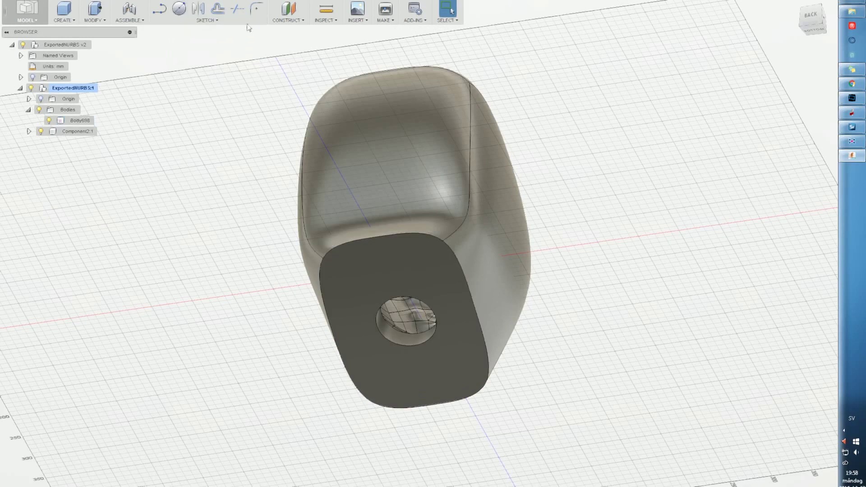
{"action": "left_click", "coordinate": [63, 18]}
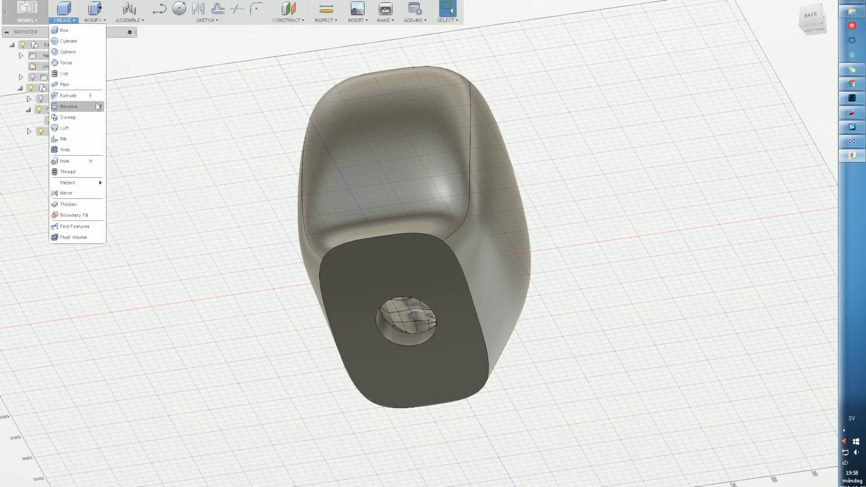
{"action": "left_click", "coordinate": [326, 20]}
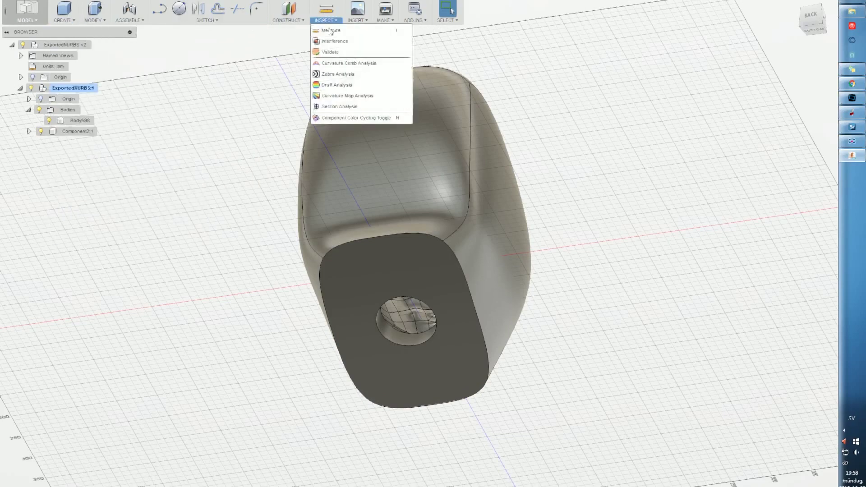
{"action": "left_click", "coordinate": [288, 19]}
{"action": "left_click", "coordinate": [299, 31]}
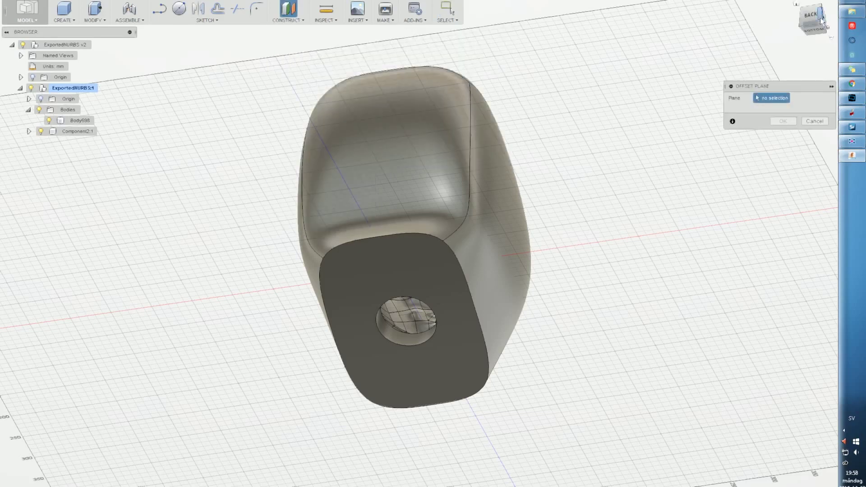
{"action": "middle_click_drag", "start_coordinate": [512, 131], "coordinate": [606, 156], "text": "shift"}
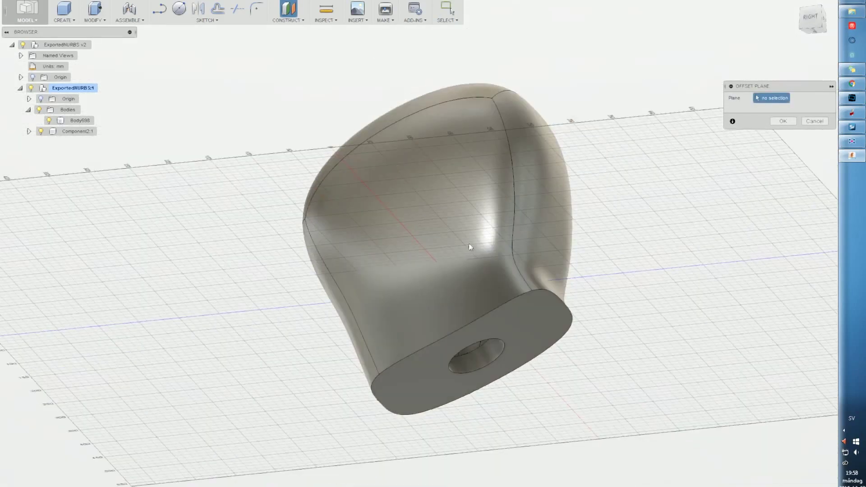
{"action": "left_click", "coordinate": [810, 18]}
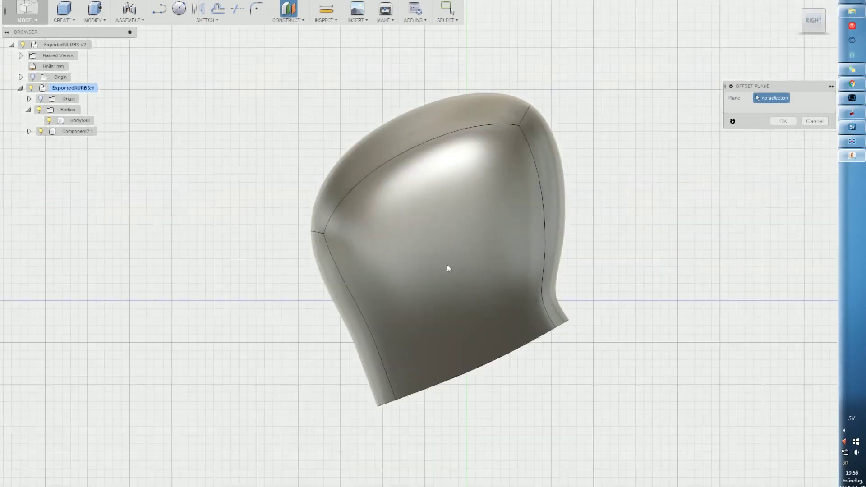
{"action": "left_click", "coordinate": [289, 18]}
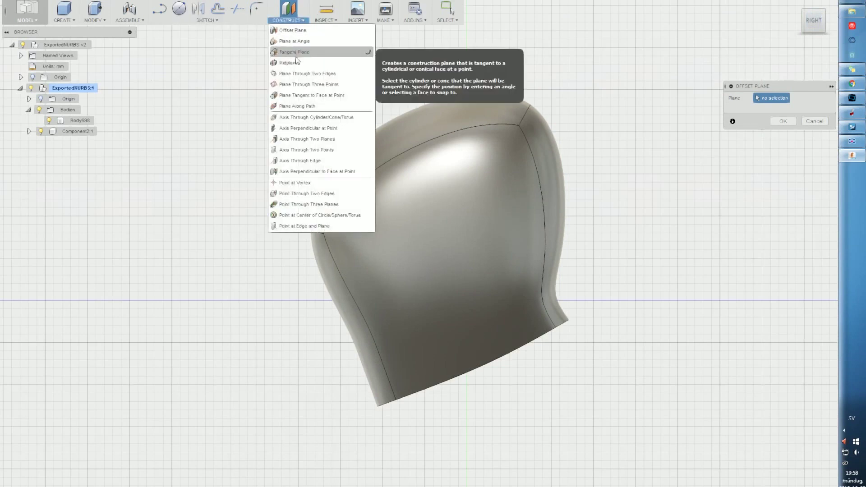
{"action": "left_click", "coordinate": [297, 67]}
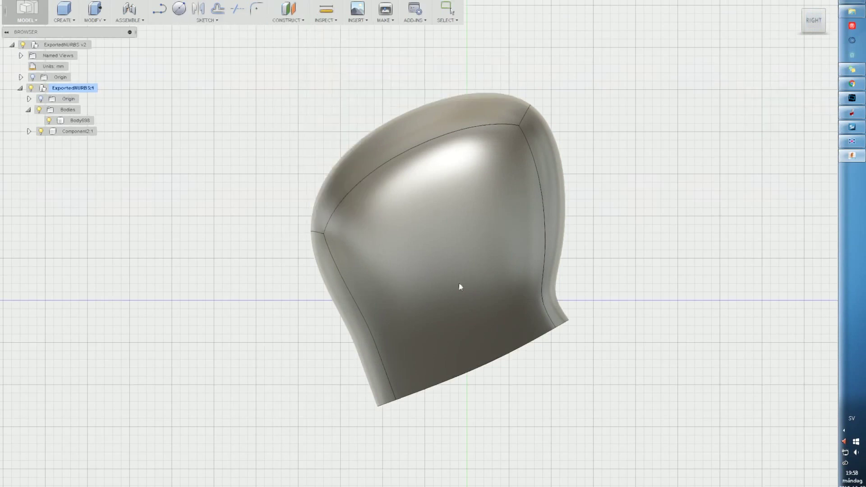
{"action": "left_click", "coordinate": [289, 14]}
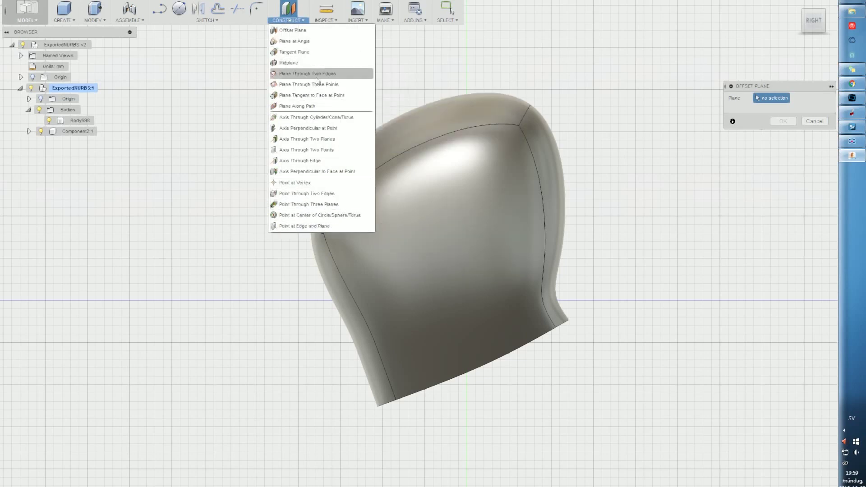
{"action": "left_click", "coordinate": [311, 32]}
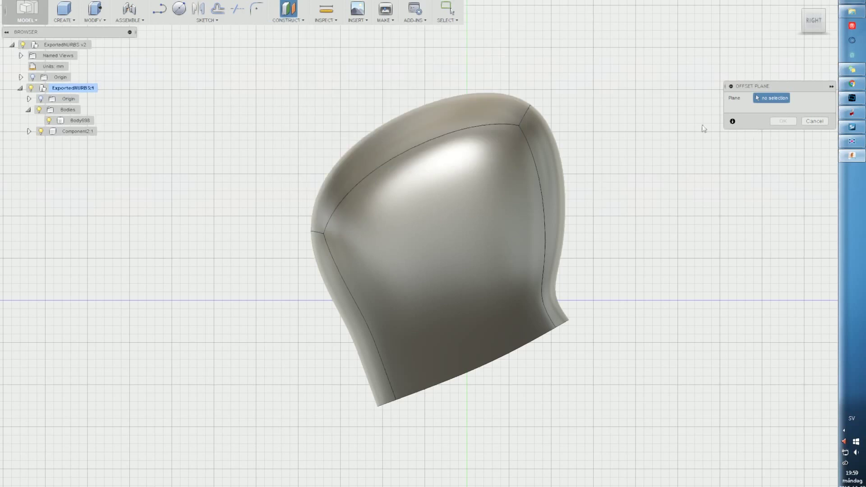
{"action": "left_click", "coordinate": [64, 20]}
Step: Sketch a 3-point rectangle on the side-facing origin plane so that it encloses the whole outer body's profile
{"action": "left_click", "coordinate": [207, 20]}
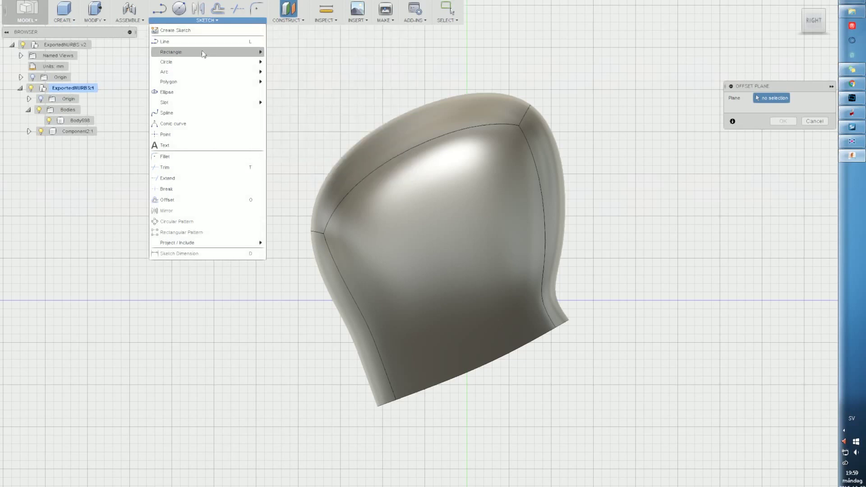
{"action": "mouse_move", "coordinate": [197, 52]}
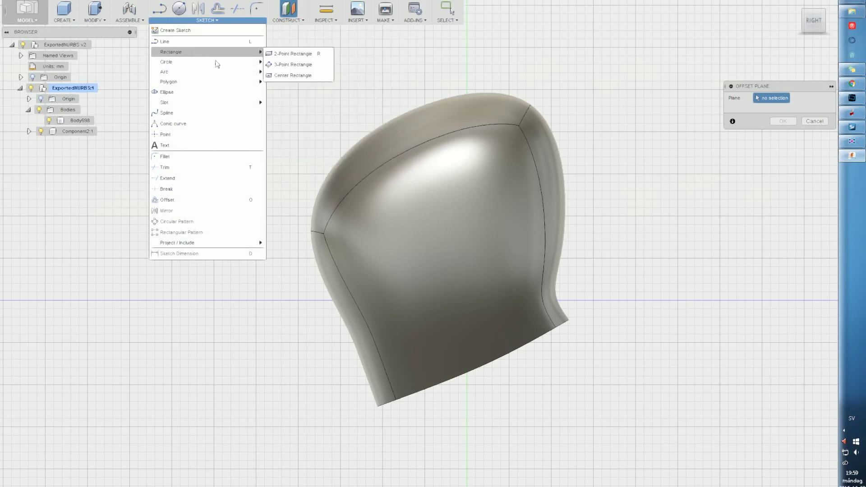
{"action": "left_click", "coordinate": [292, 54]}
{"action": "left_click", "coordinate": [432, 269]}
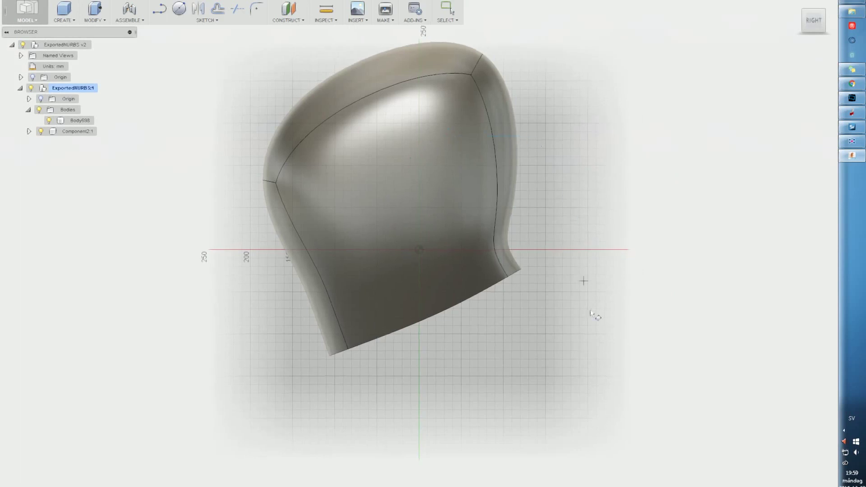
{"action": "left_click", "coordinate": [588, 376]}
{"action": "left_click", "coordinate": [594, 19]}
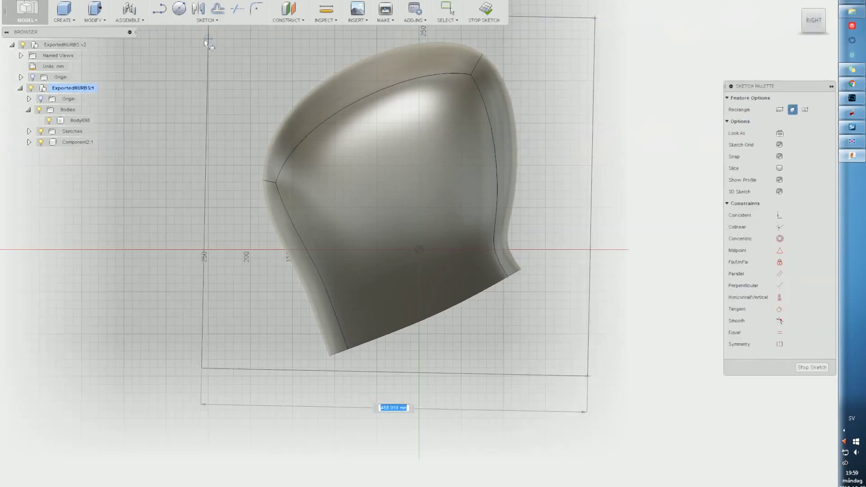
{"action": "left_click", "coordinate": [184, 36]}
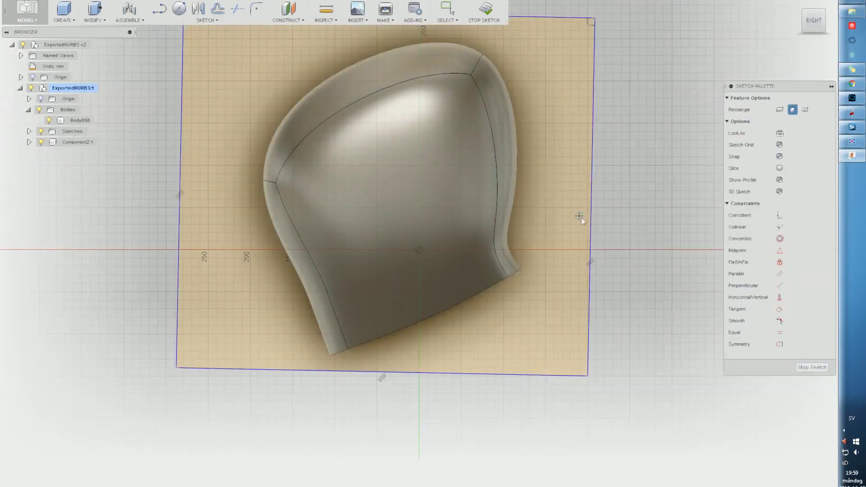
{"action": "right_click", "coordinate": [579, 217]}
{"action": "left_click", "coordinate": [618, 219]}
{"action": "middle_click_drag", "start_coordinate": [526, 113], "coordinate": [532, 179]}
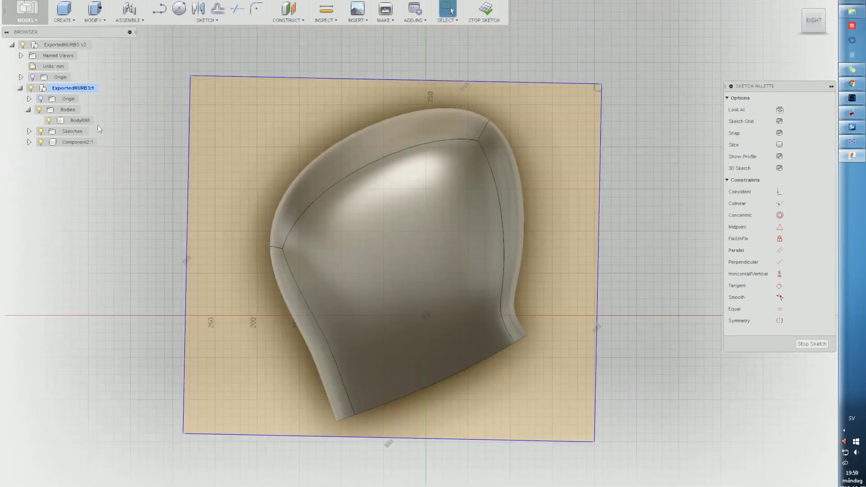
Step: Try to split the outer body with Split Body, using the sketched rectangle as the splitting tool
{"action": "left_click", "coordinate": [73, 121]}
{"action": "left_click", "coordinate": [94, 18]}
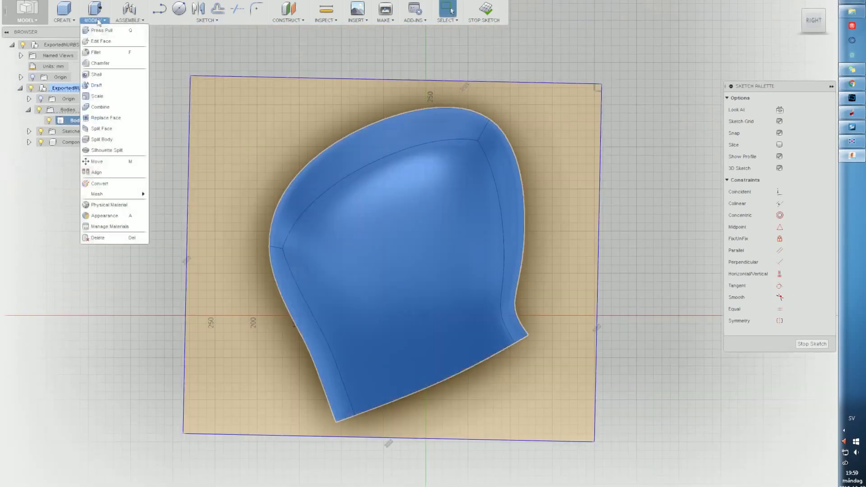
{"action": "left_click", "coordinate": [102, 140]}
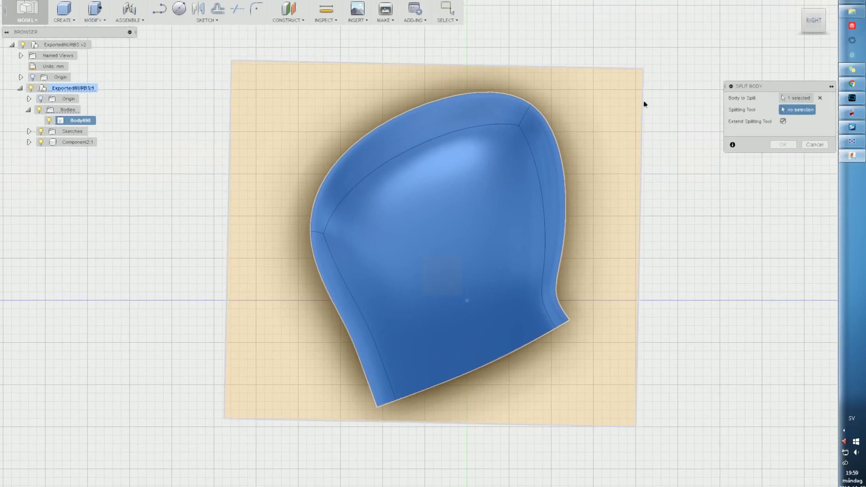
{"action": "left_click", "coordinate": [642, 102]}
{"action": "left_click", "coordinate": [781, 144]}
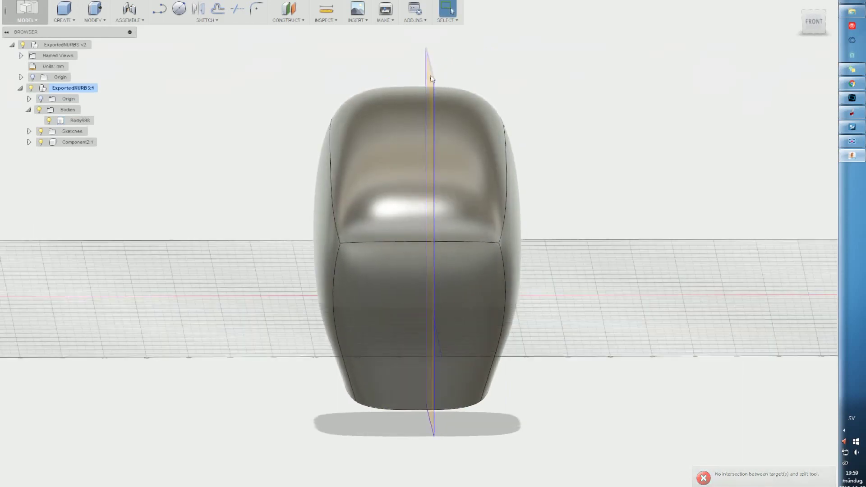
Step: Move the outer body 15 mm along X so that the rectangle's plane runs closer to its middle
{"action": "left_click", "coordinate": [71, 109]}
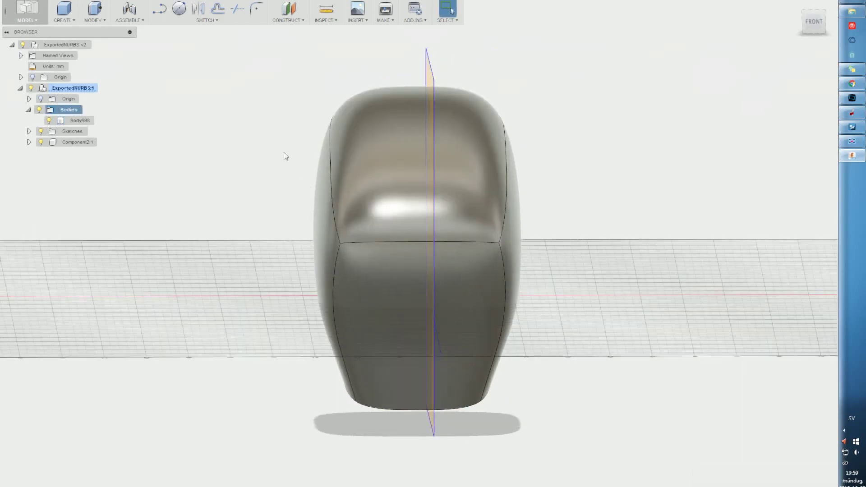
{"action": "left_click", "coordinate": [80, 121]}
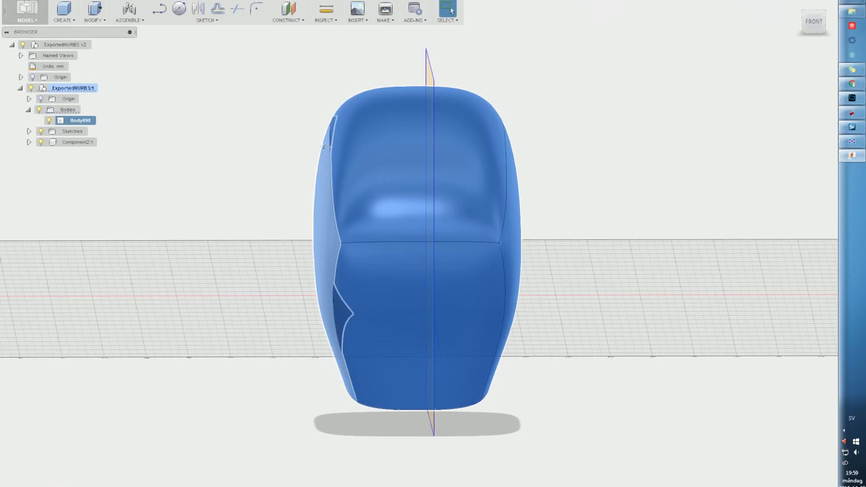
{"action": "left_click", "coordinate": [814, 14]}
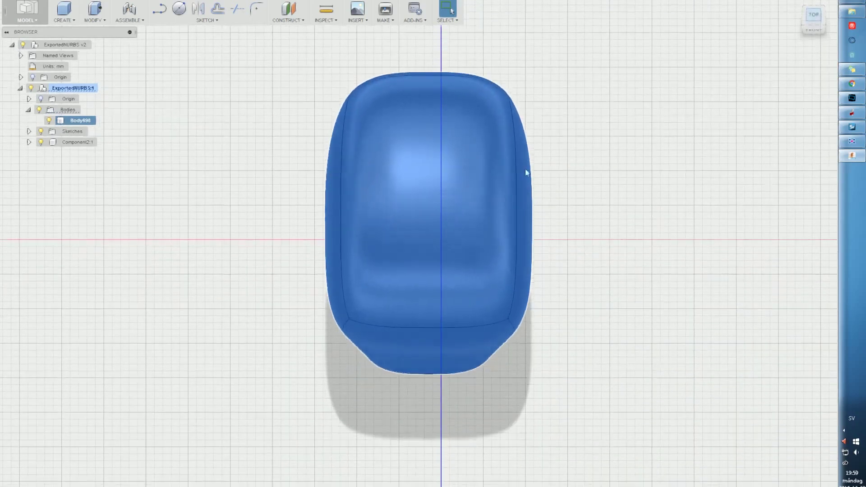
{"action": "right_click", "coordinate": [508, 170]}
{"action": "left_click", "coordinate": [480, 183]}
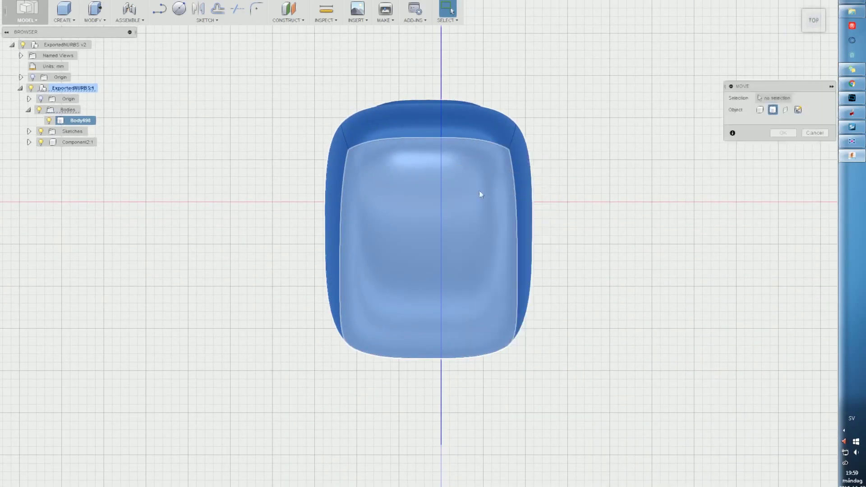
{"action": "left_click_drag", "start_coordinate": [349, 99], "coordinate": [358, 99]}
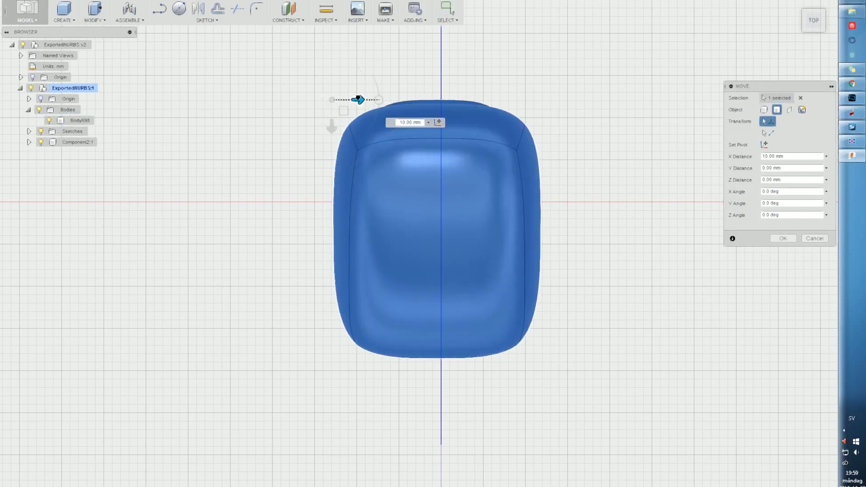
{"action": "scroll", "coordinate": [361, 98], "scroll_direction": "up", "scroll_amount": 5}
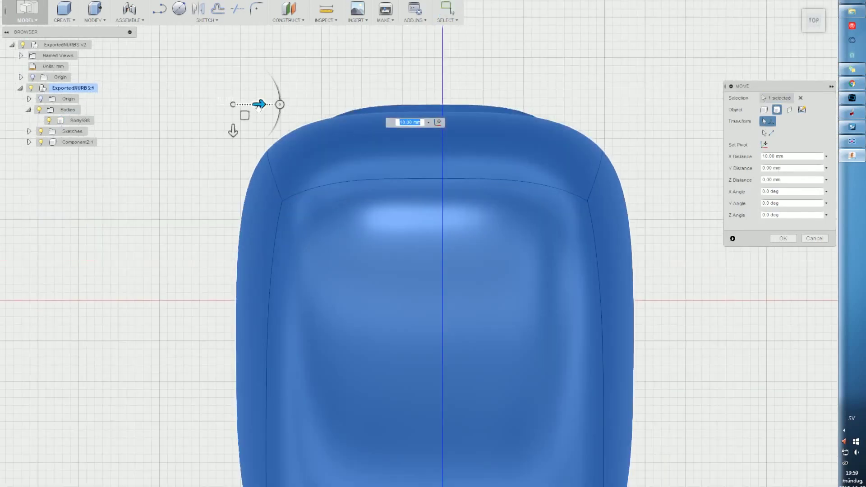
{"action": "left_click_drag", "start_coordinate": [259, 106], "coordinate": [267, 105]}
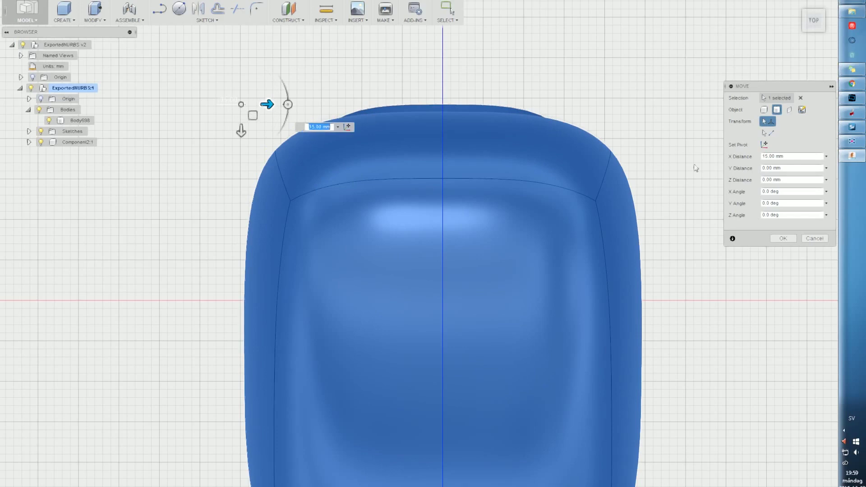
{"action": "left_click", "coordinate": [785, 239]}
Step: Create an offset construction plane from the sketched rectangle with a distance of 0 mm
{"action": "scroll", "coordinate": [740, 276], "scroll_direction": "down", "scroll_amount": 3}
{"action": "middle_click_drag", "start_coordinate": [564, 338], "coordinate": [382, 153], "text": "shift"}
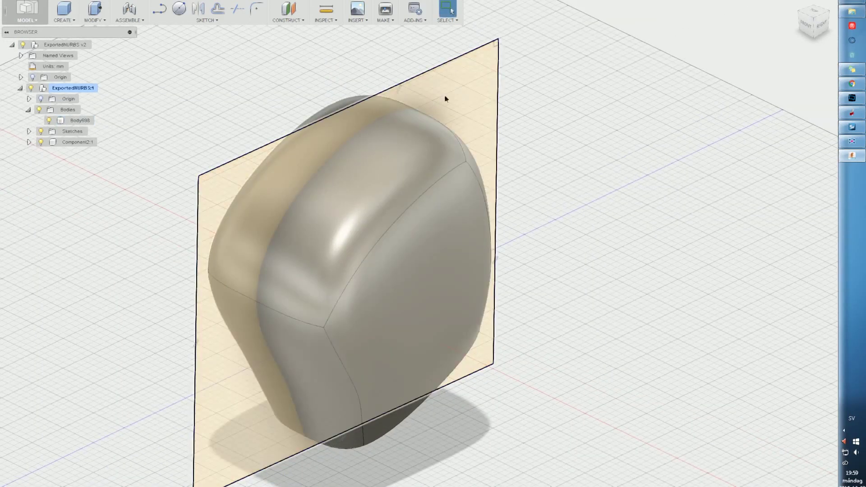
{"action": "left_click", "coordinate": [289, 12]}
{"action": "left_click", "coordinate": [298, 30]}
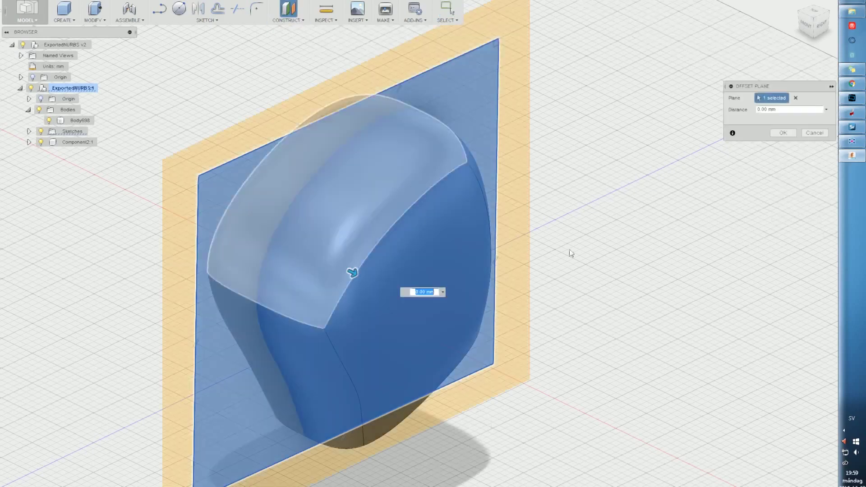
{"action": "left_click", "coordinate": [783, 132]}
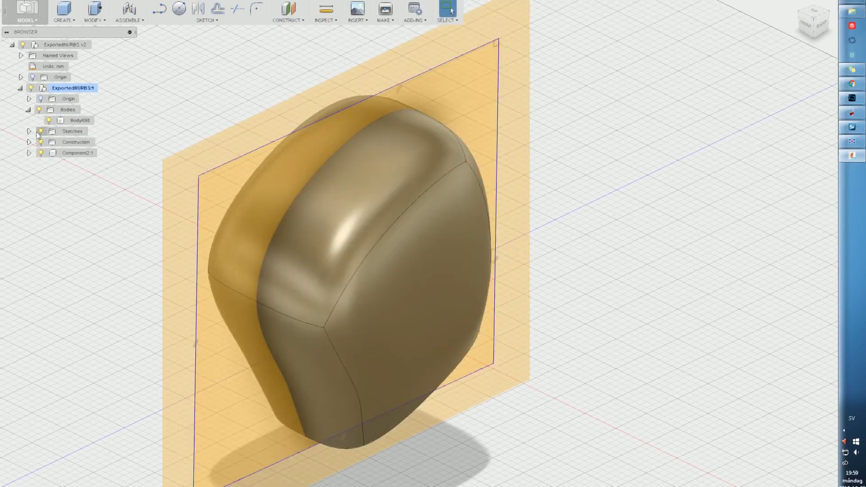
Step: Split the outer body with Silhouette Split, using the construction plane as view direction and the Split Solid Body operation
{"action": "right_click", "coordinate": [78, 121]}
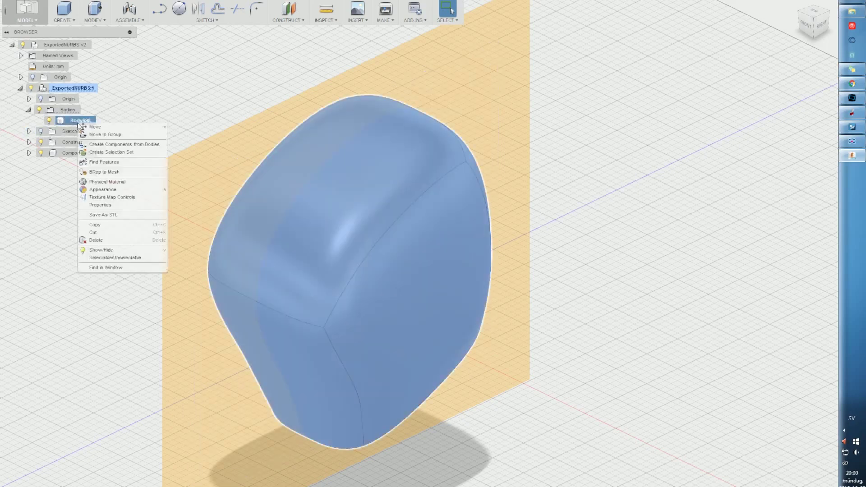
{"action": "left_click", "coordinate": [102, 21]}
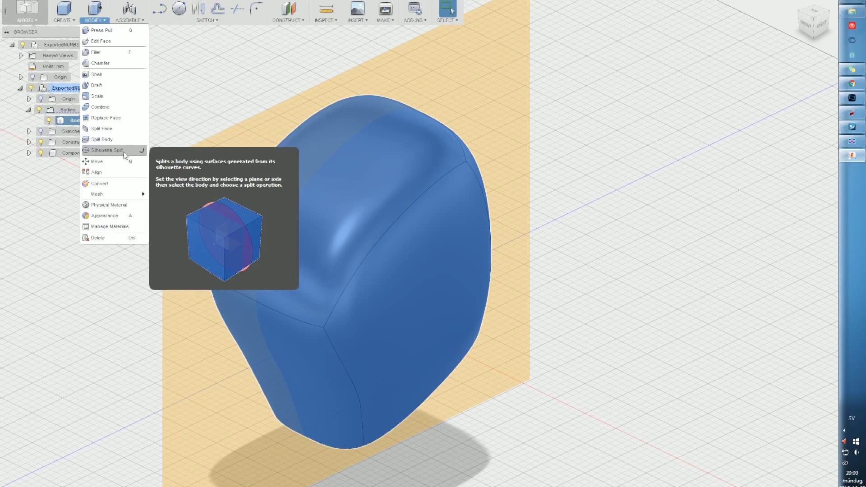
{"action": "left_click", "coordinate": [108, 151]}
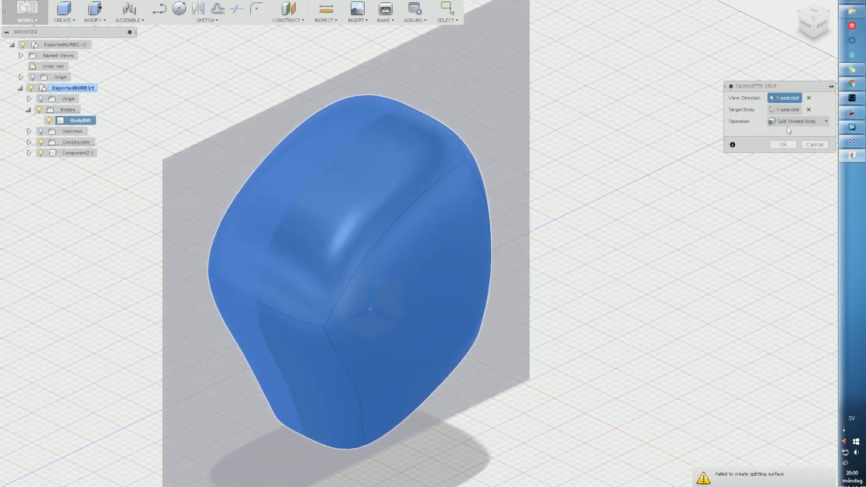
{"action": "left_click", "coordinate": [789, 122]}
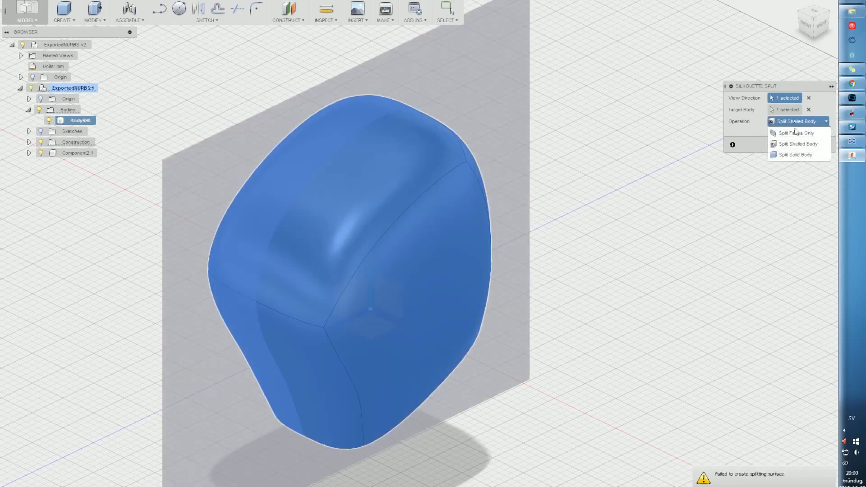
{"action": "left_click", "coordinate": [791, 154]}
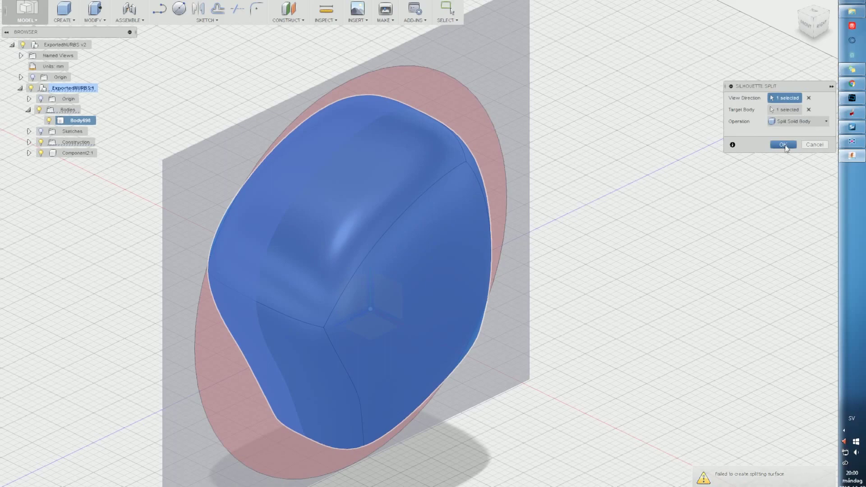
{"action": "middle_click_drag", "start_coordinate": [465, 175], "coordinate": [435, 176], "text": "shift"}
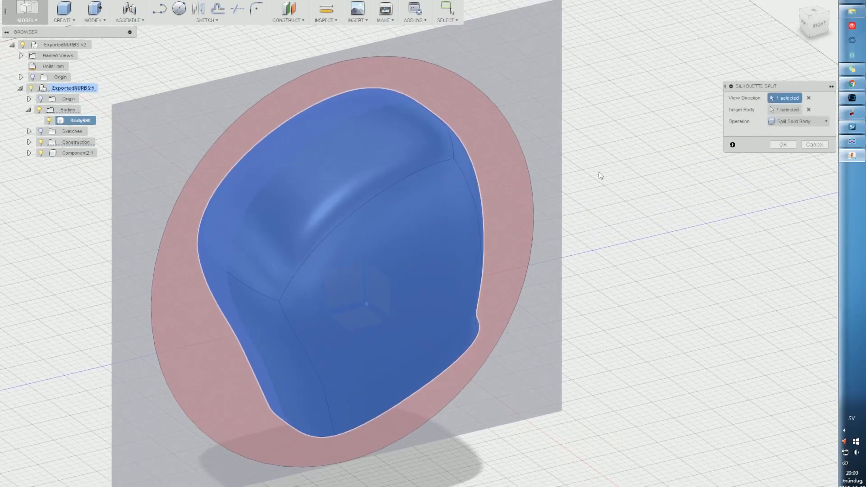
{"action": "left_click", "coordinate": [783, 144]}
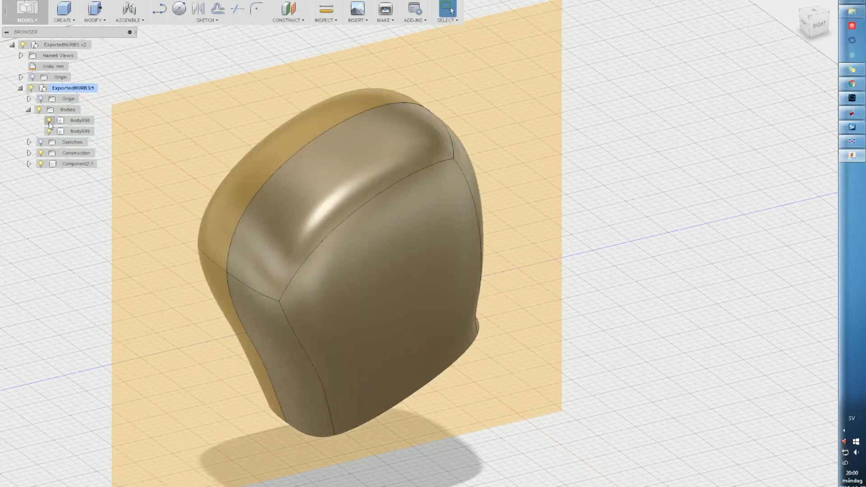
Step: Hide Body698 and the construction plane, and inspect the exposed head cavity and neck opening
{"action": "left_click", "coordinate": [49, 121]}
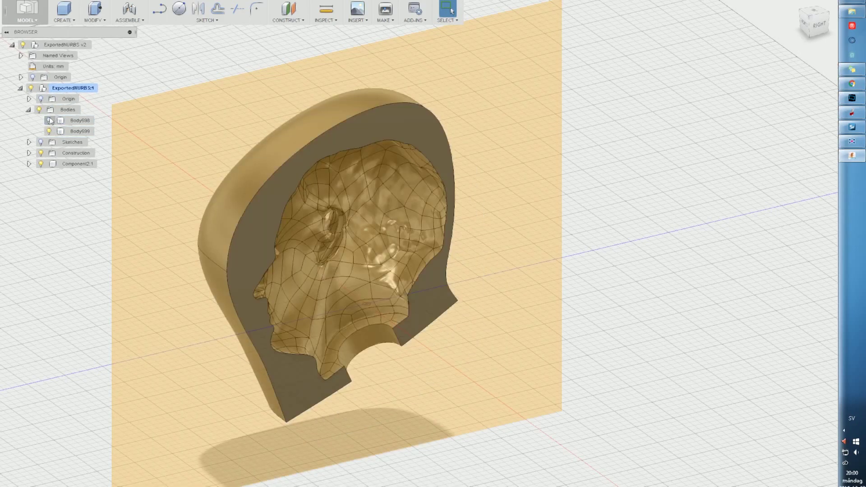
{"action": "left_click", "coordinate": [41, 153]}
{"action": "middle_click_drag", "start_coordinate": [424, 225], "coordinate": [404, 192], "text": "shift"}
{"action": "scroll", "coordinate": [474, 217], "scroll_direction": "up", "scroll_amount": 4}
{"action": "middle_click_drag", "start_coordinate": [454, 246], "coordinate": [386, 323], "text": "shift"}
{"action": "scroll", "coordinate": [386, 323], "scroll_direction": "up", "scroll_amount": 4}
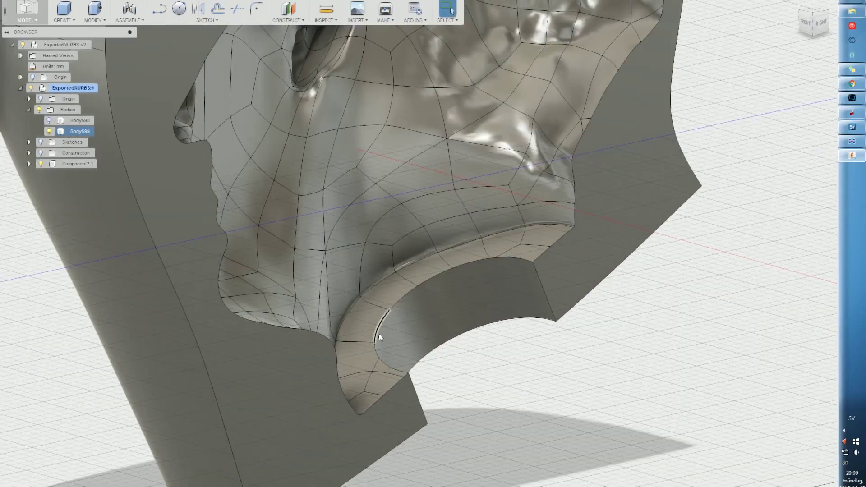
Step: Select the inner curved edges of the neck opening on the visible half and save the design
{"action": "left_click", "coordinate": [393, 368]}
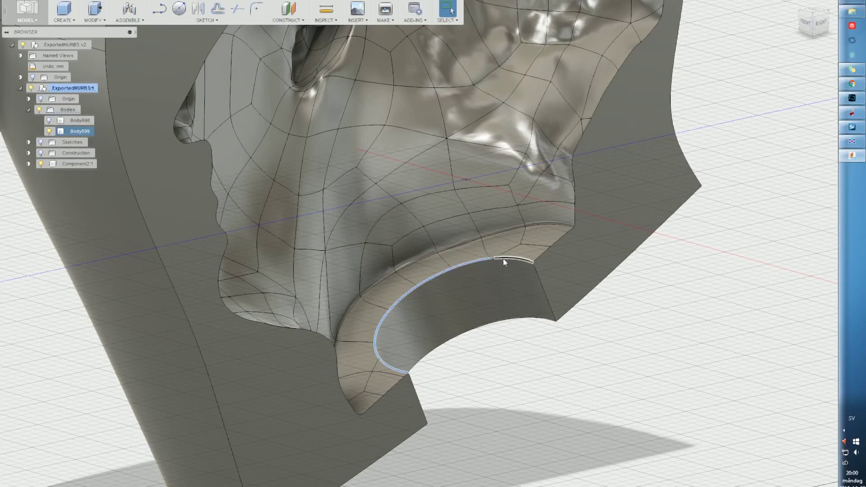
{"action": "scroll", "coordinate": [500, 259], "scroll_direction": "up", "scroll_amount": 8}
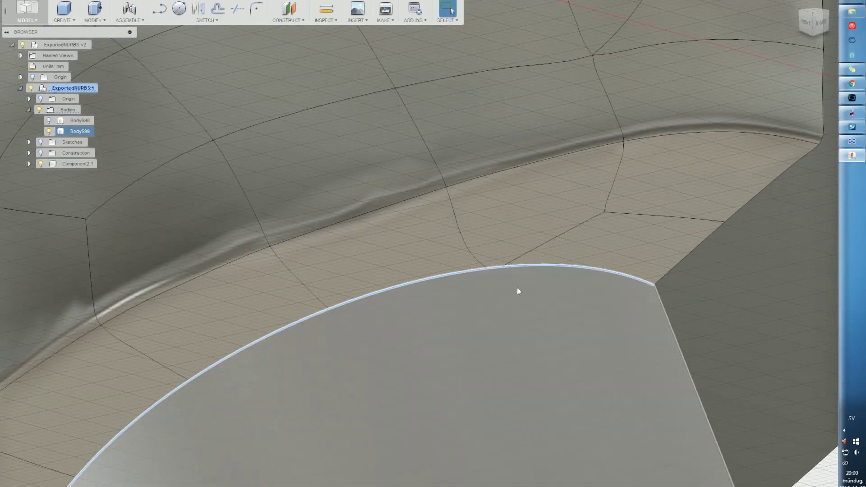
{"action": "scroll", "coordinate": [517, 288], "scroll_direction": "down", "scroll_amount": 8}
{"action": "right_click", "coordinate": [505, 276]}
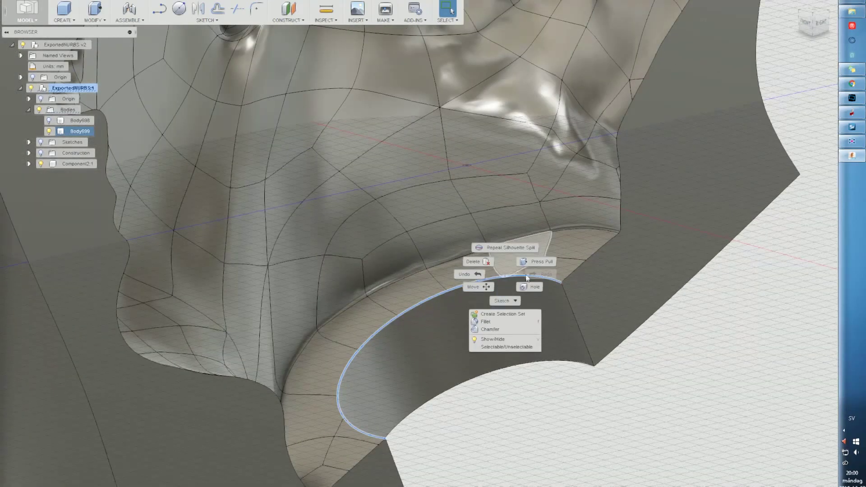
{"action": "left_click", "coordinate": [644, 312]}
{"action": "key", "text": "ctrl+s"}
{"action": "left_click", "coordinate": [419, 247]}
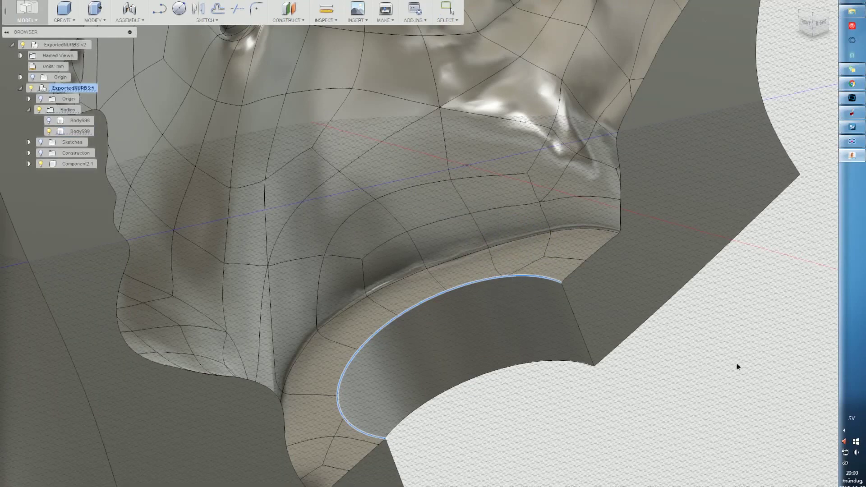
Step: Examine the cavity from the side and compare the two halves by toggling their visibility, leaving only Body699 shown
{"action": "scroll", "coordinate": [532, 249], "scroll_direction": "down", "scroll_amount": 2}
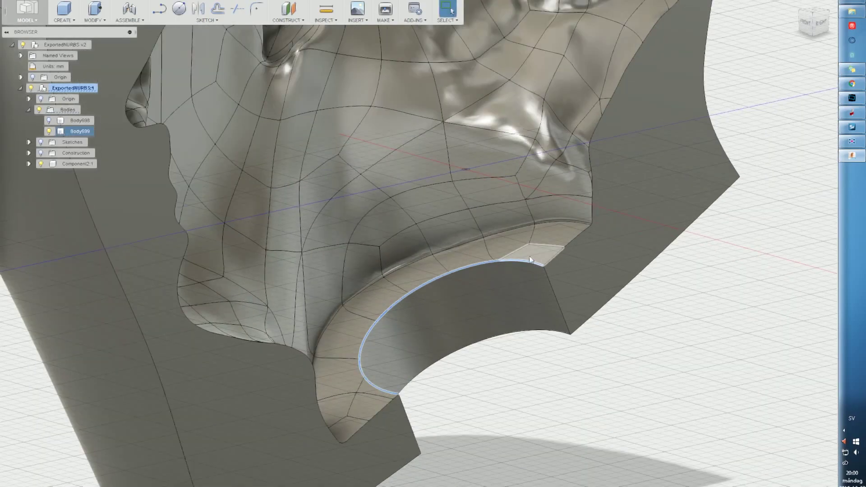
{"action": "scroll", "coordinate": [529, 256], "scroll_direction": "down", "scroll_amount": 5}
{"action": "left_click", "coordinate": [616, 239]}
{"action": "middle_click_drag", "start_coordinate": [591, 219], "coordinate": [556, 270]}
{"action": "scroll", "coordinate": [556, 269], "scroll_direction": "down", "scroll_amount": 2}
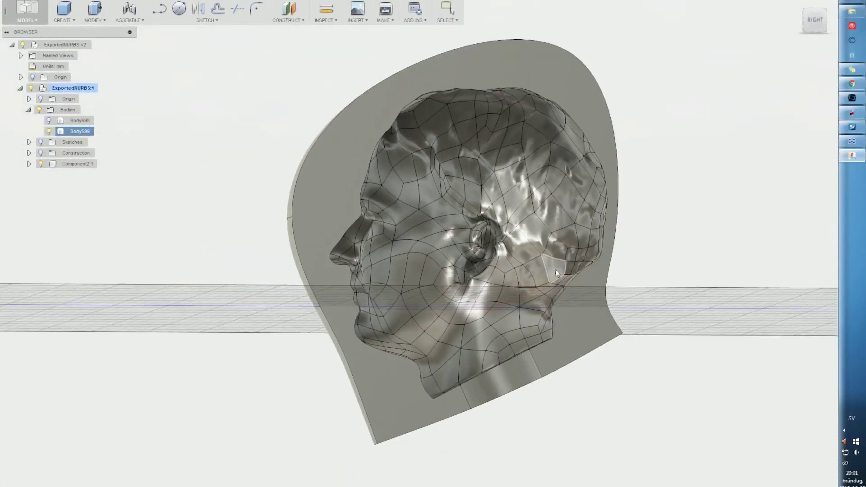
{"action": "middle_click_drag", "start_coordinate": [521, 241], "coordinate": [380, 199], "text": "shift"}
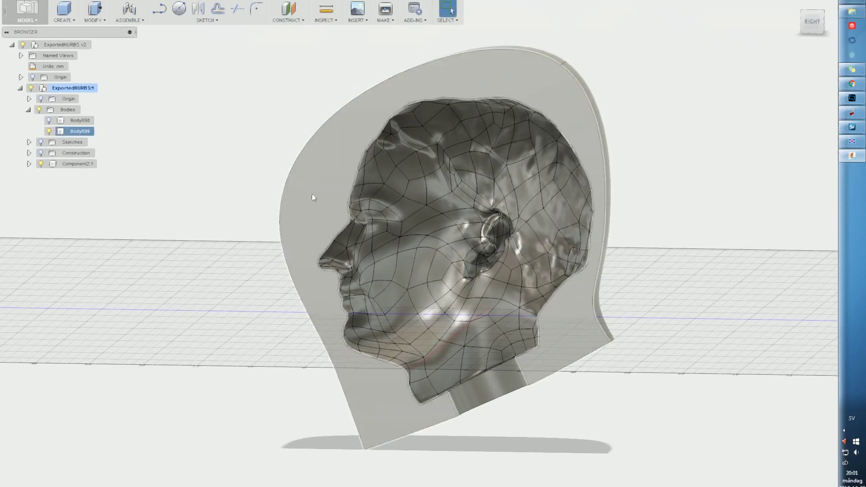
{"action": "left_click", "coordinate": [50, 121]}
{"action": "middle_click_drag", "start_coordinate": [276, 174], "coordinate": [387, 213], "text": "shift"}
{"action": "left_click", "coordinate": [49, 132]}
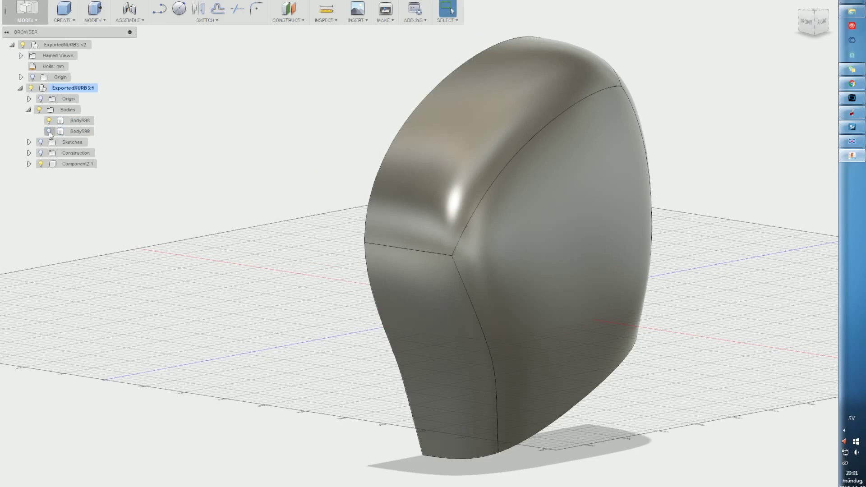
{"action": "left_click", "coordinate": [50, 131]}
{"action": "left_click", "coordinate": [49, 121]}
Step: Add a solid cylinder on the flat cut face, in front of the head cavity's forehead, projecting outward as an alignment peg
{"action": "left_click", "coordinate": [70, 21]}
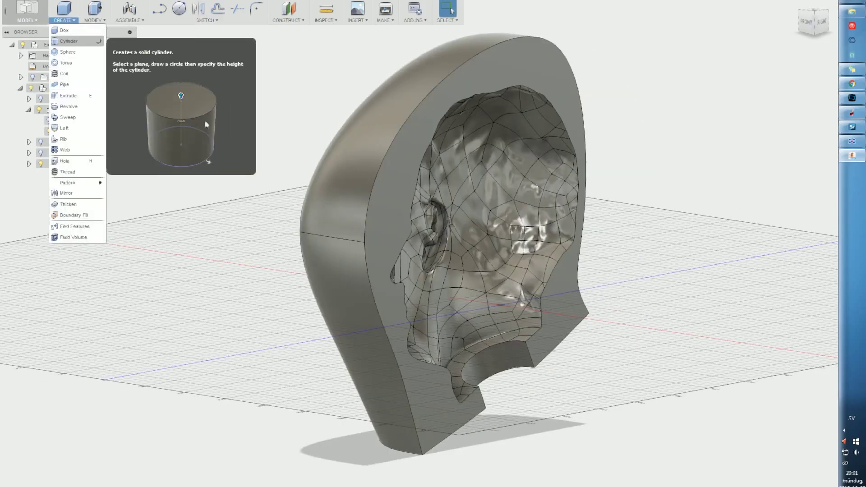
{"action": "left_click", "coordinate": [72, 42]}
{"action": "left_click", "coordinate": [388, 218]}
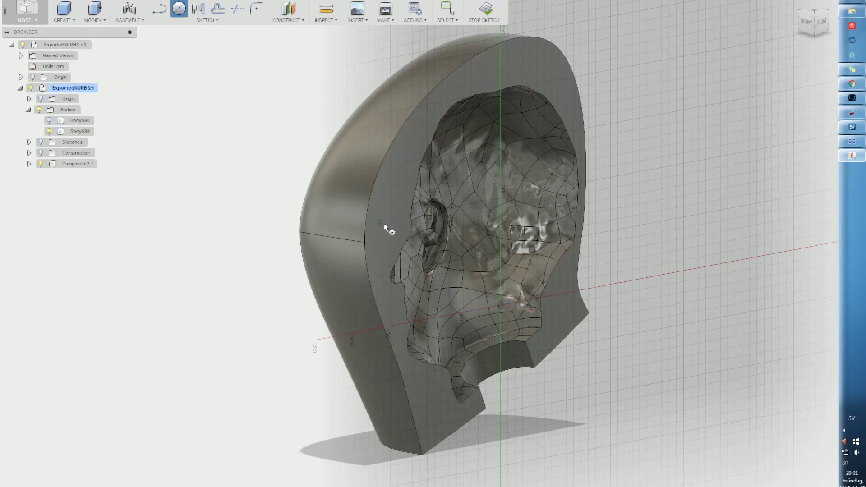
{"action": "left_click", "coordinate": [388, 206]}
{"action": "type", "text": "40"}
{"action": "key", "text": "Tab"}
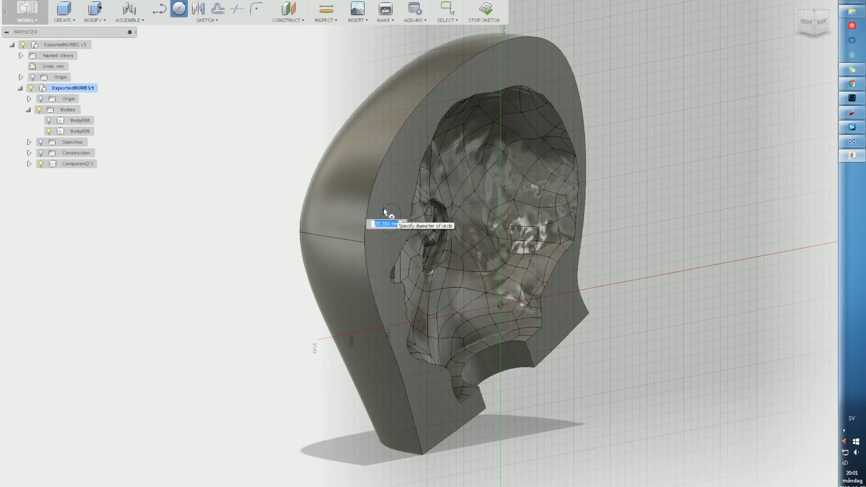
{"action": "scroll", "coordinate": [380, 218], "scroll_direction": "down", "scroll_amount": 2}
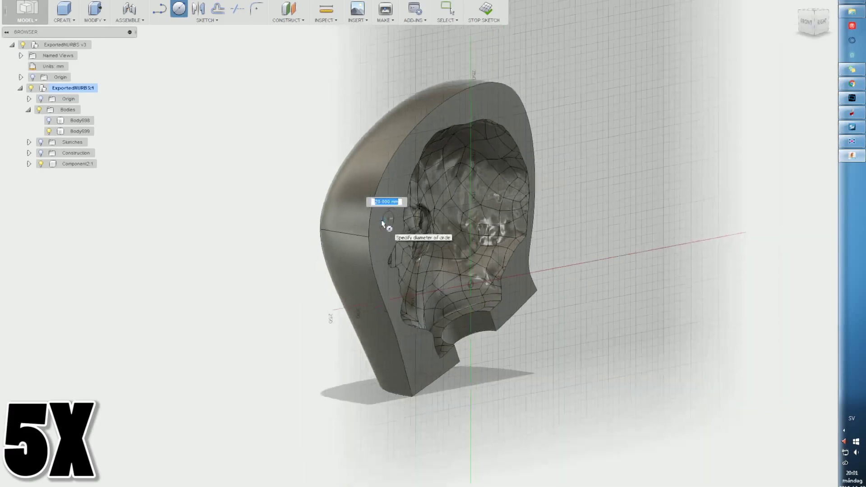
{"action": "scroll", "coordinate": [380, 219], "scroll_direction": "up", "scroll_amount": 6}
{"action": "left_click", "coordinate": [381, 219]}
{"action": "left_click_drag", "start_coordinate": [408, 218], "coordinate": [453, 224]}
{"action": "left_click", "coordinate": [784, 156]}
{"action": "right_click", "coordinate": [434, 201]}
{"action": "left_click", "coordinate": [420, 257]}
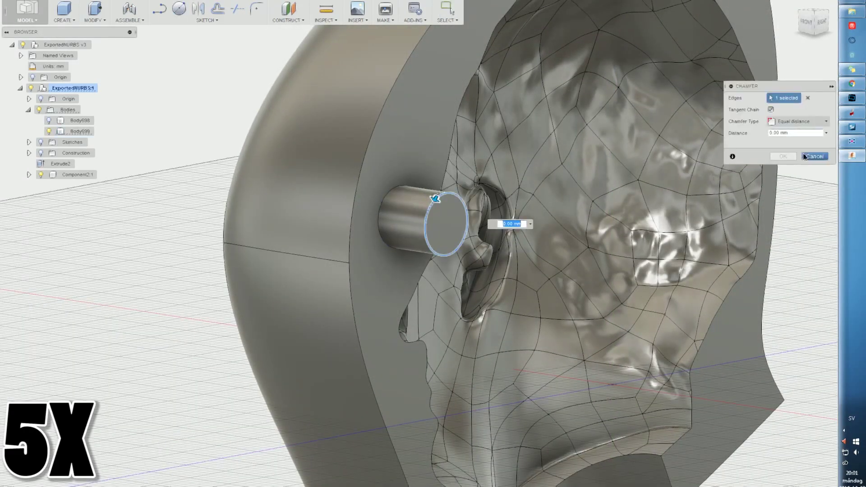
{"action": "left_click", "coordinate": [814, 156]}
Step: Fillet the circular outer edge of the forehead peg so its tip is rounded
{"action": "right_click", "coordinate": [428, 214]}
{"action": "left_click", "coordinate": [417, 262]}
{"action": "middle_click_drag", "start_coordinate": [420, 263], "coordinate": [505, 253], "text": "shift"}
{"action": "left_click_drag", "start_coordinate": [549, 122], "coordinate": [540, 129]}
{"action": "left_click", "coordinate": [783, 191]}
{"action": "scroll", "coordinate": [434, 227], "scroll_direction": "down", "scroll_amount": 4}
{"action": "scroll", "coordinate": [435, 227], "scroll_direction": "up", "scroll_amount": 2}
{"action": "double_click", "coordinate": [436, 221]}
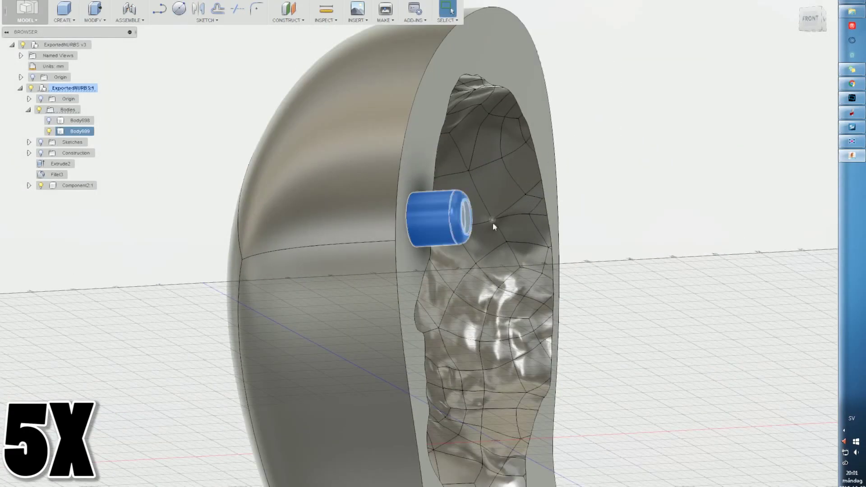
{"action": "left_click", "coordinate": [631, 190]}
Step: Add a 30 mm diameter cylinder as a new body on the cut face behind the neck, extended outward as a second peg
{"action": "left_click", "coordinate": [824, 19]}
{"action": "middle_click_drag", "start_coordinate": [304, 245], "coordinate": [347, 289], "text": "shift"}
{"action": "left_click", "coordinate": [66, 20]}
{"action": "left_click", "coordinate": [81, 153]}
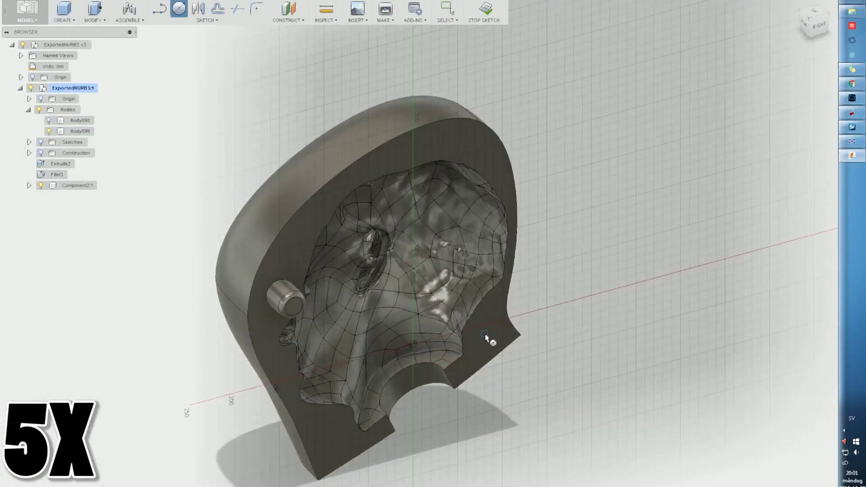
{"action": "left_click", "coordinate": [486, 336]}
{"action": "left_click", "coordinate": [782, 137]}
{"action": "left_click", "coordinate": [775, 179]}
{"action": "middle_click_drag", "start_coordinate": [509, 323], "coordinate": [584, 290], "text": "shift"}
{"action": "left_click", "coordinate": [812, 21]}
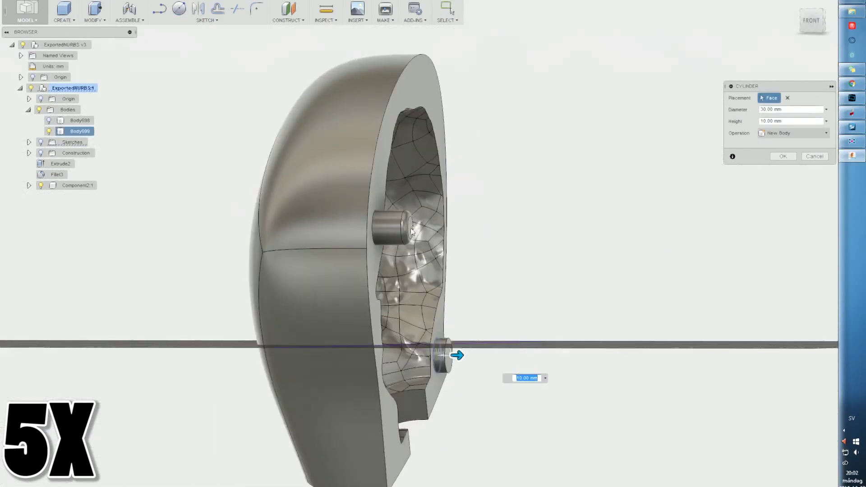
{"action": "left_click", "coordinate": [783, 157]}
{"action": "left_click_drag", "start_coordinate": [457, 355], "coordinate": [474, 336]}
Step: Fillet the circular outer edge of the peg behind the neck
{"action": "right_click", "coordinate": [472, 345]}
{"action": "left_click", "coordinate": [461, 392]}
{"action": "left_click", "coordinate": [475, 369]}
{"action": "left_click", "coordinate": [783, 191]}
Step: Copy and paste the rear neck peg, and move the duplicate below the chin by about -67.8 mm in Y and 171.7 mm in Z
{"action": "right_click", "coordinate": [89, 143]}
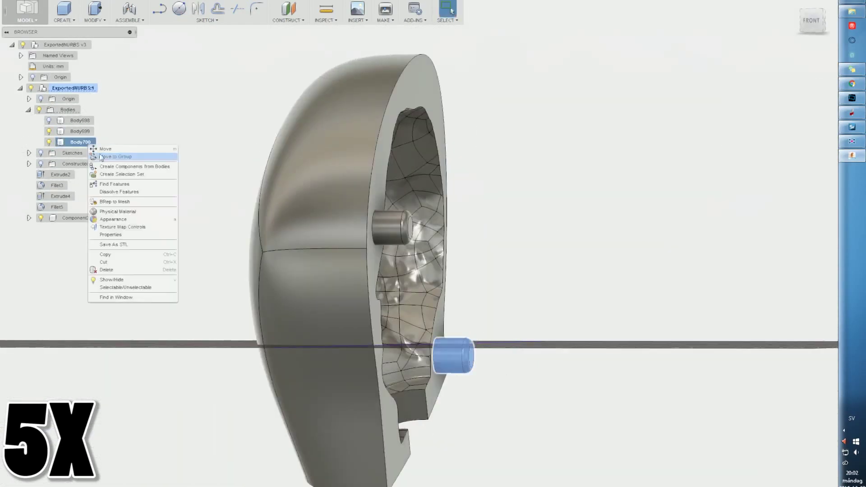
{"action": "left_click", "coordinate": [108, 254]}
{"action": "right_click", "coordinate": [82, 142]}
{"action": "left_click", "coordinate": [102, 269]}
{"action": "middle_click_drag", "start_coordinate": [433, 289], "coordinate": [413, 295], "text": "shift"}
{"action": "middle_click_drag", "start_coordinate": [417, 340], "coordinate": [325, 333], "text": "shift"}
{"action": "left_click", "coordinate": [815, 22]}
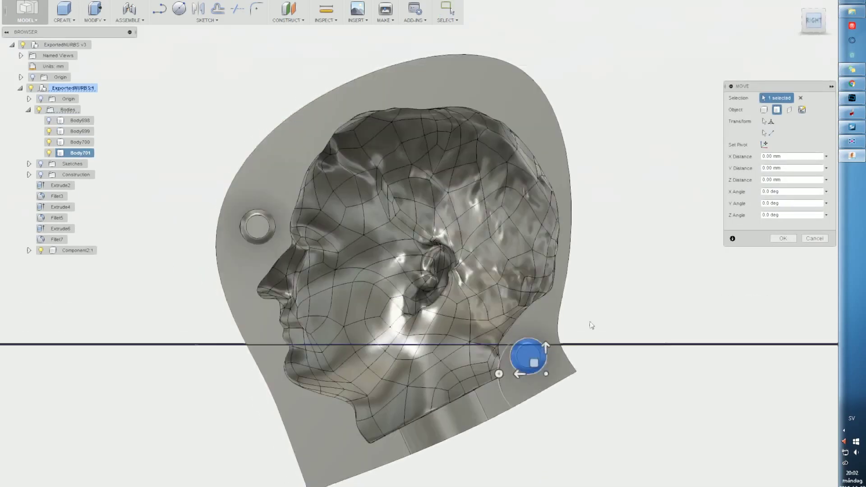
{"action": "left_click_drag", "start_coordinate": [533, 362], "coordinate": [332, 443]}
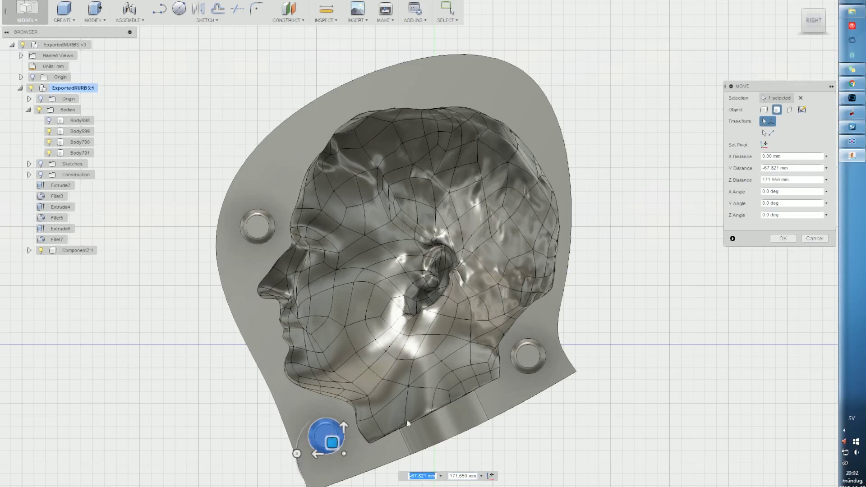
{"action": "left_click", "coordinate": [783, 239]}
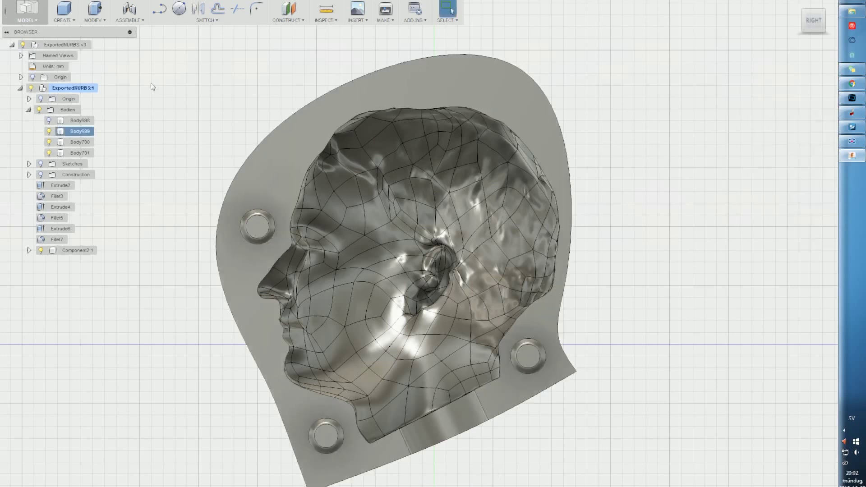
Step: Copy and paste the chin peg, and move the duplicate above the skull by about 300.8 mm in Y and -123.4 mm in Z
{"action": "left_click", "coordinate": [77, 151]}
{"action": "right_click", "coordinate": [77, 151]}
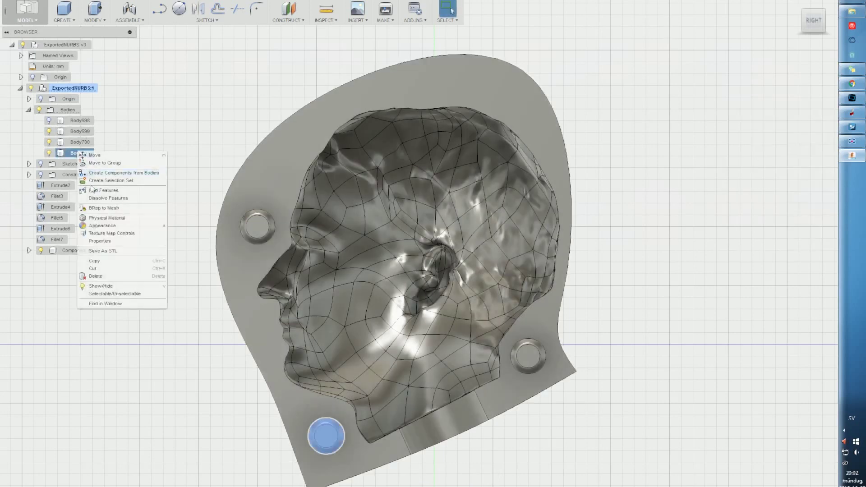
{"action": "left_click", "coordinate": [100, 269]}
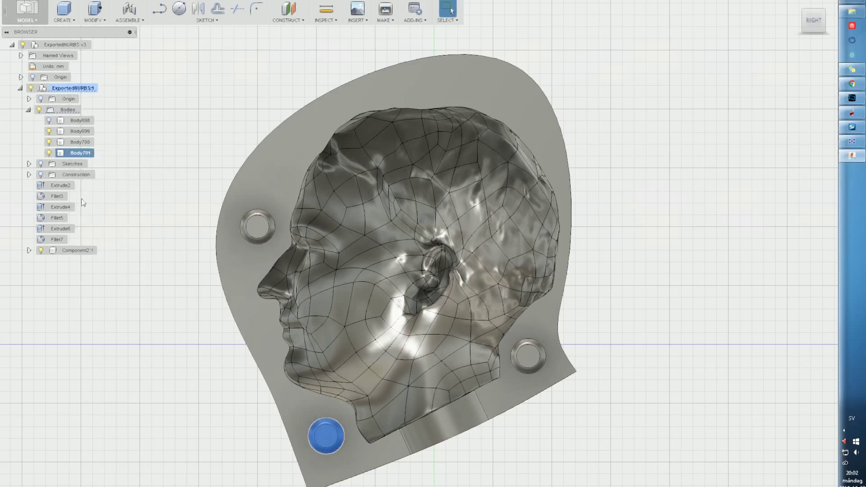
{"action": "right_click", "coordinate": [80, 154]}
{"action": "left_click", "coordinate": [100, 280]}
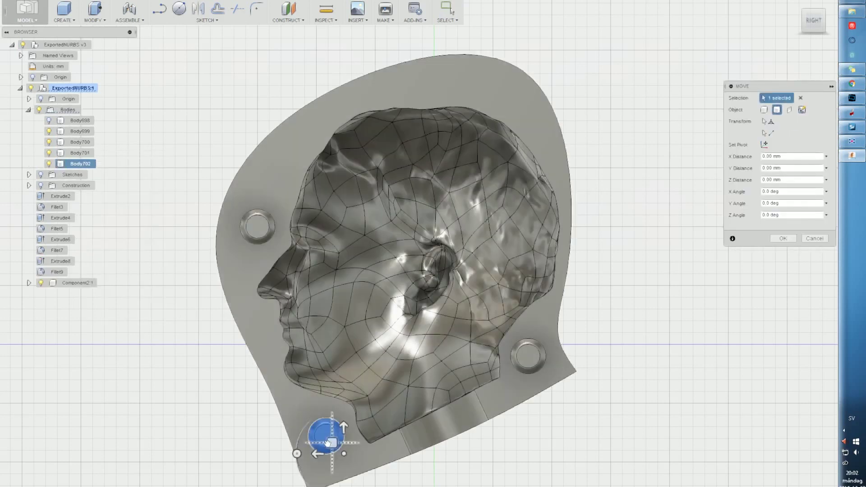
{"action": "left_click_drag", "start_coordinate": [327, 442], "coordinate": [474, 89]}
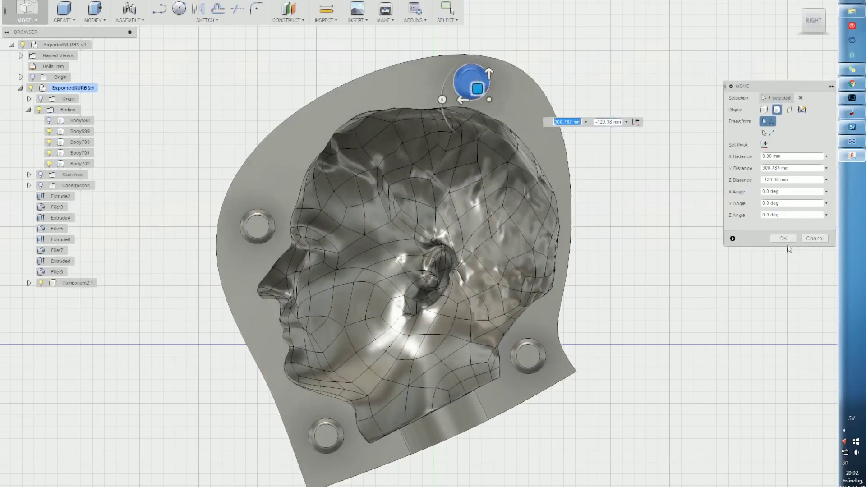
{"action": "left_click", "coordinate": [785, 240]}
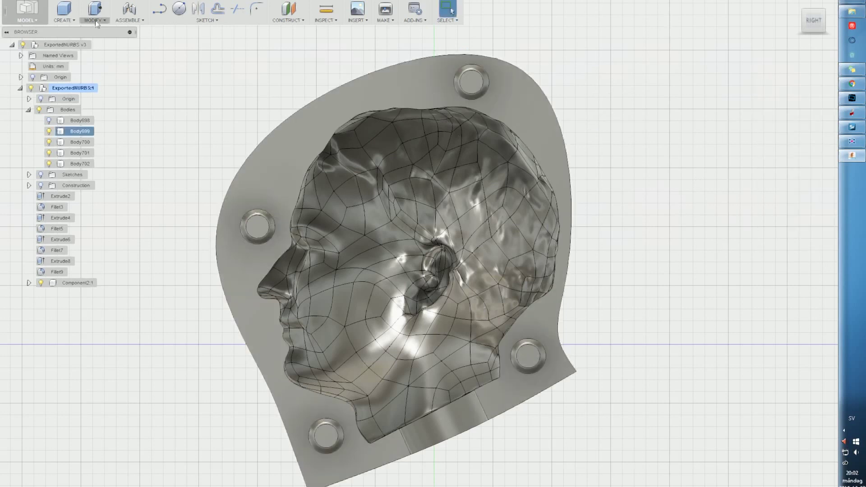
Step: Sketch a large circle on the cut face centred on the forehead peg, and make the sketches visible
{"action": "left_click", "coordinate": [64, 22]}
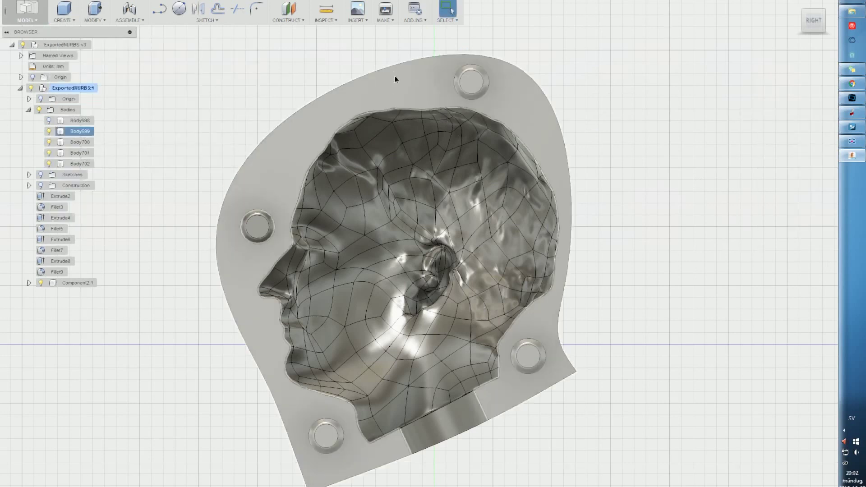
{"action": "middle_click_drag", "start_coordinate": [394, 75], "coordinate": [405, 66]}
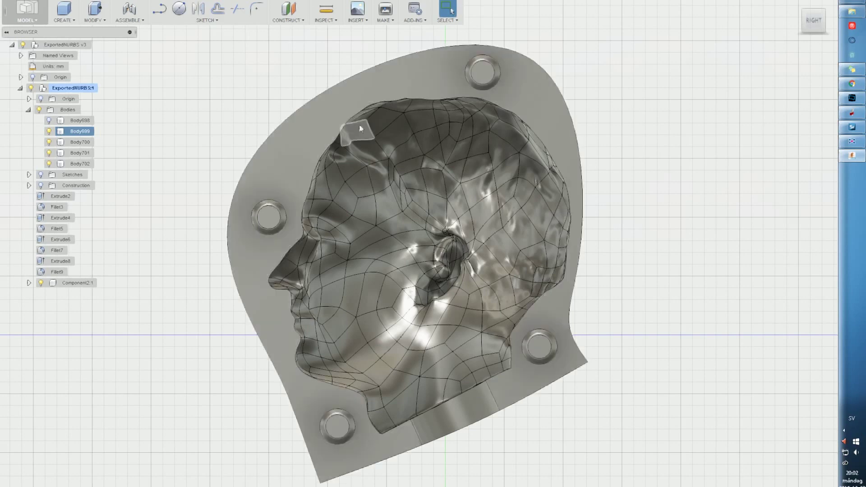
{"action": "key", "text": "c"}
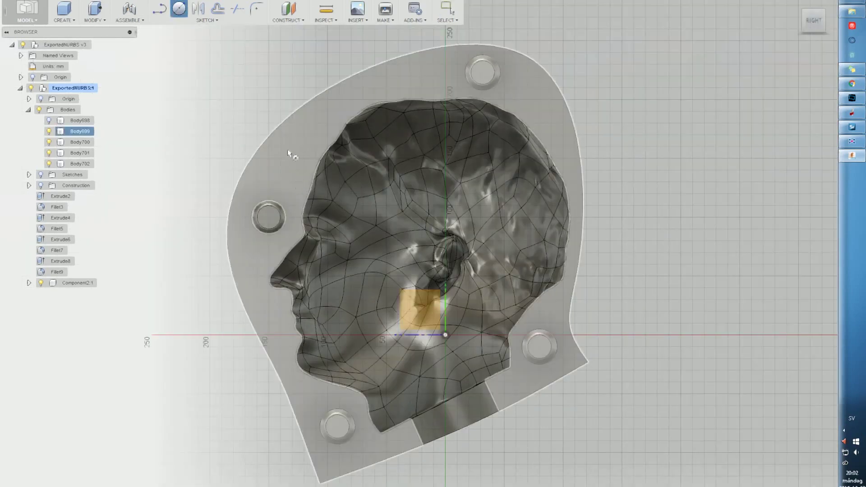
{"action": "left_click", "coordinate": [265, 222]}
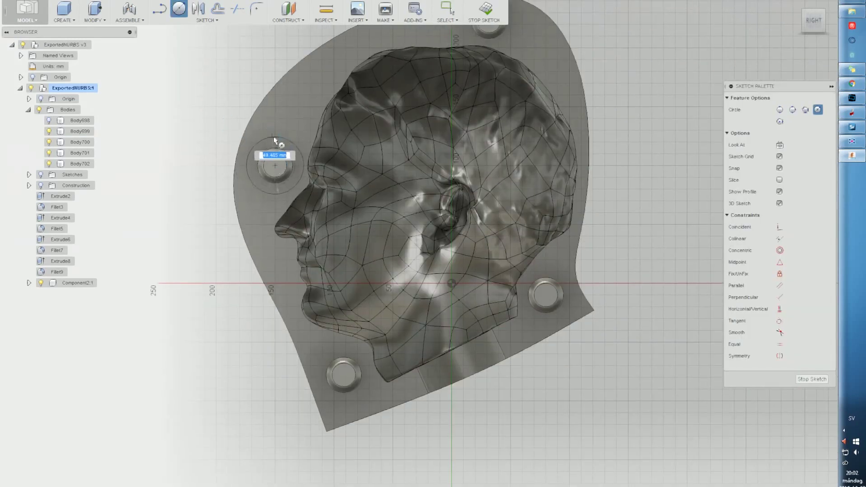
{"action": "left_click", "coordinate": [243, 156]}
{"action": "middle_click_drag", "start_coordinate": [312, 94], "coordinate": [253, 135]}
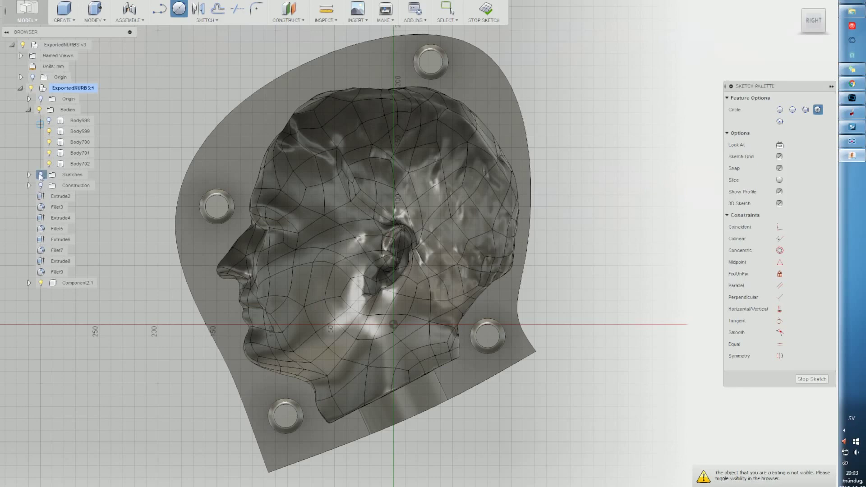
{"action": "left_click", "coordinate": [41, 175]}
{"action": "left_click", "coordinate": [29, 175]}
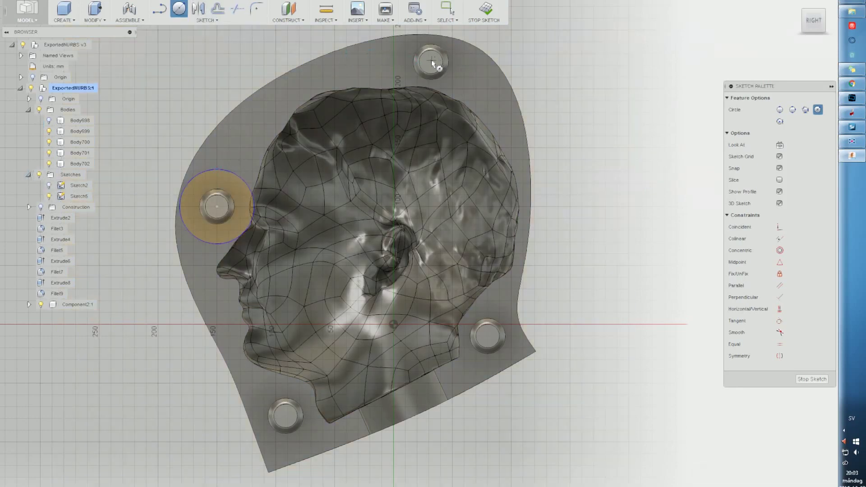
Step: Sketch a circle centred on the peg above the skull, reaching close to the outer edge of the cut face
{"action": "scroll", "coordinate": [433, 60], "scroll_direction": "up", "scroll_amount": 2}
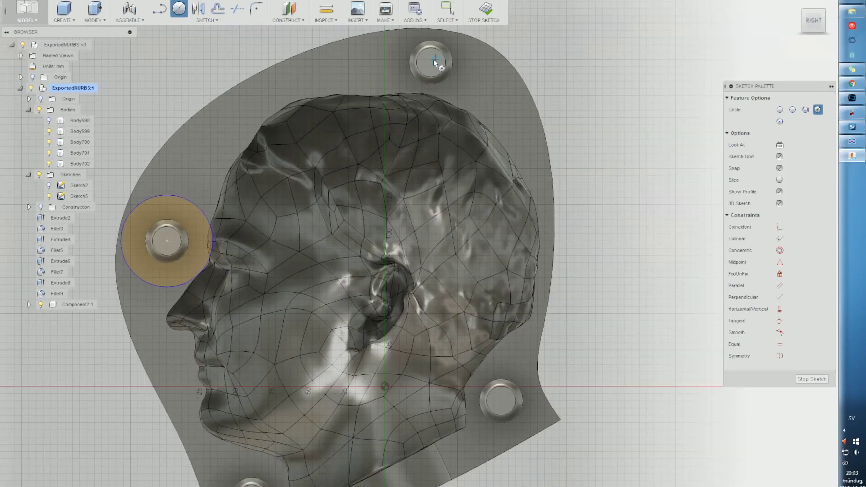
{"action": "scroll", "coordinate": [430, 62], "scroll_direction": "up", "scroll_amount": 3}
{"action": "scroll", "coordinate": [433, 62], "scroll_direction": "down", "scroll_amount": 4}
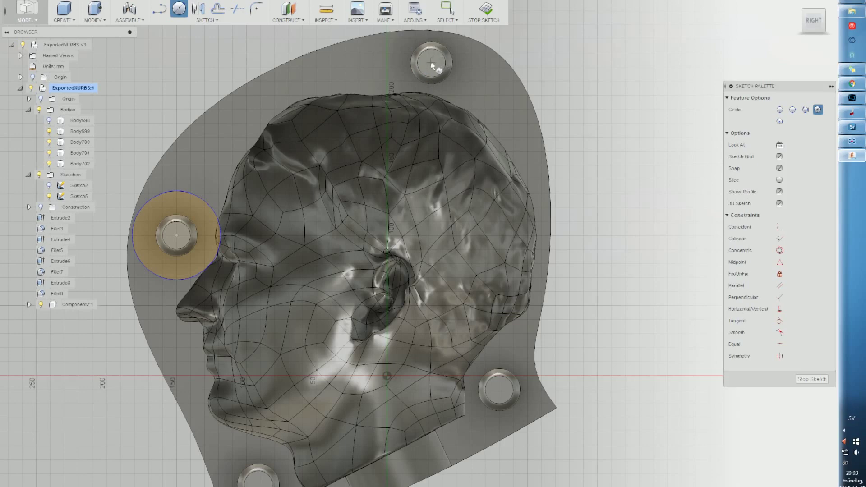
{"action": "left_click", "coordinate": [431, 61]}
{"action": "left_click", "coordinate": [457, 52]}
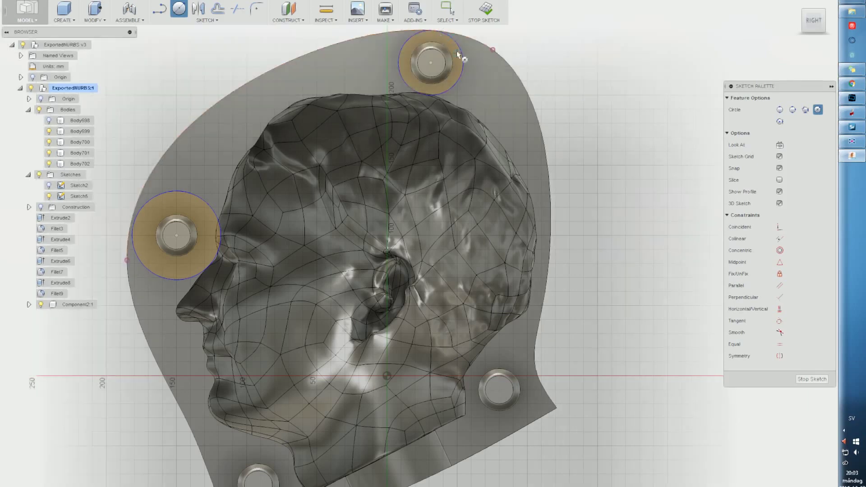
Step: Sketch a circle about 40 mm in diameter centred on the peg behind the neck
{"action": "middle_click_drag", "start_coordinate": [469, 63], "coordinate": [455, 63]}
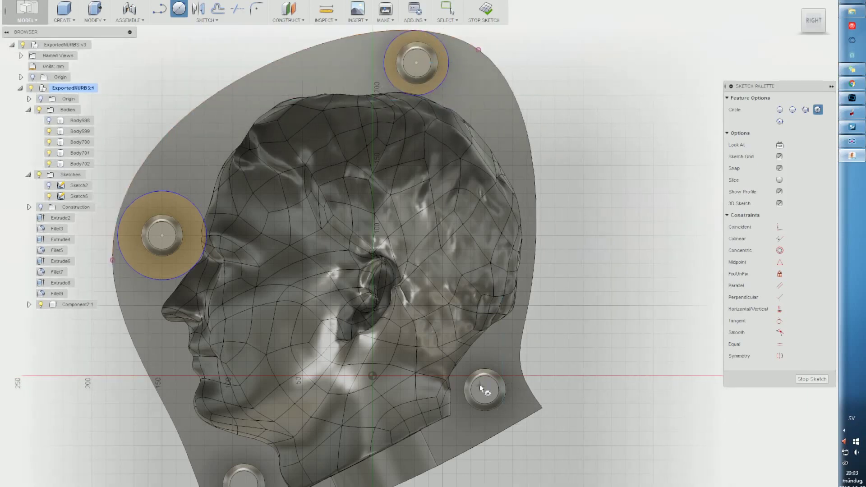
{"action": "middle_click_drag", "start_coordinate": [507, 393], "coordinate": [531, 336]}
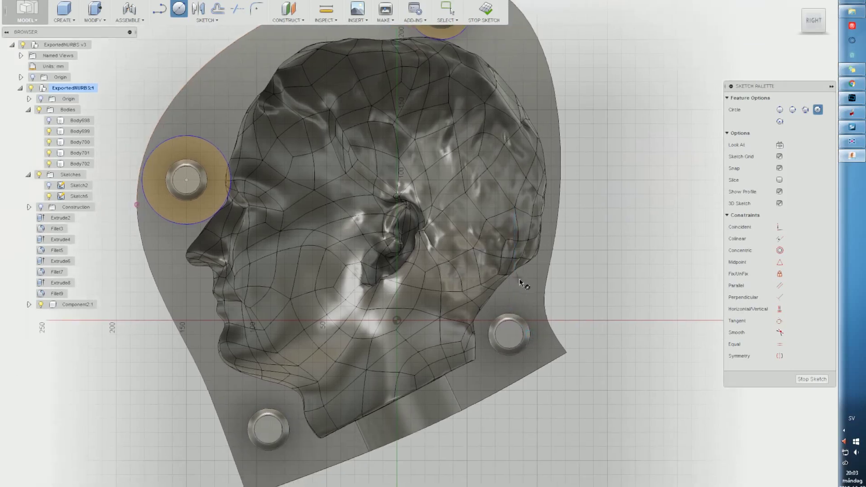
{"action": "middle_click_drag", "start_coordinate": [516, 253], "coordinate": [553, 291]}
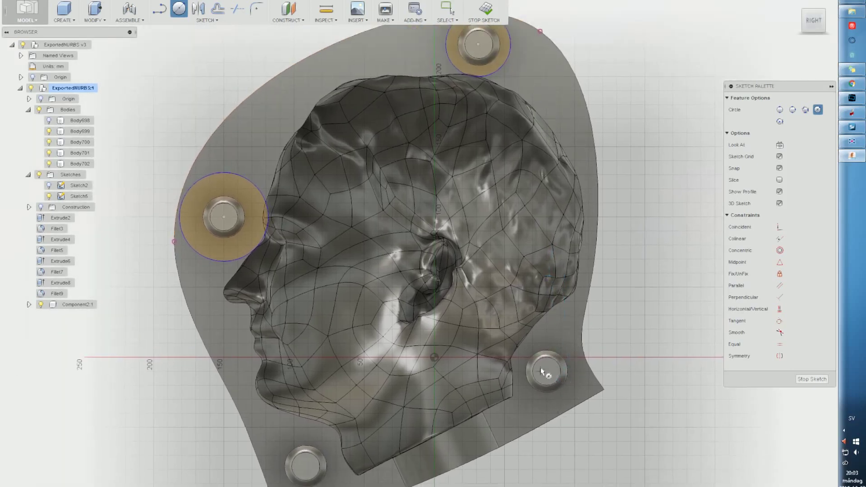
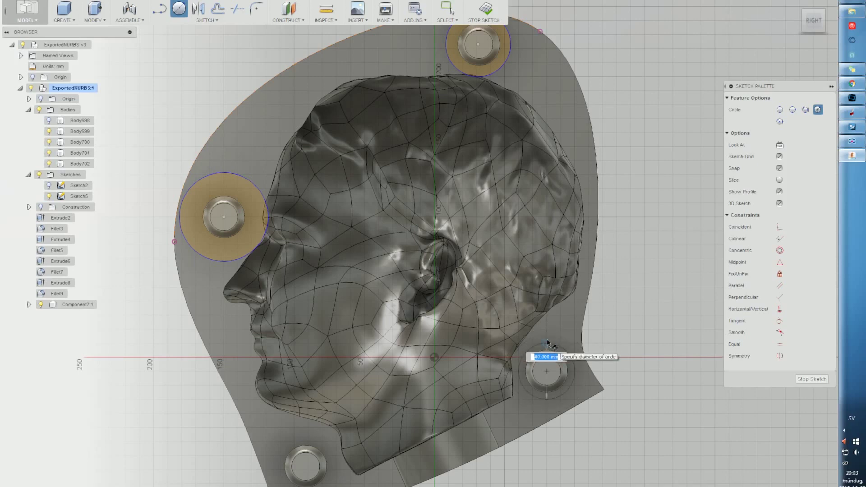
{"action": "left_click", "coordinate": [549, 343]}
Step: Sketch a circle around the peg below the chin, nearly reaching the neck cavity, and finish the circle command
{"action": "middle_click_drag", "start_coordinate": [346, 426], "coordinate": [364, 351]}
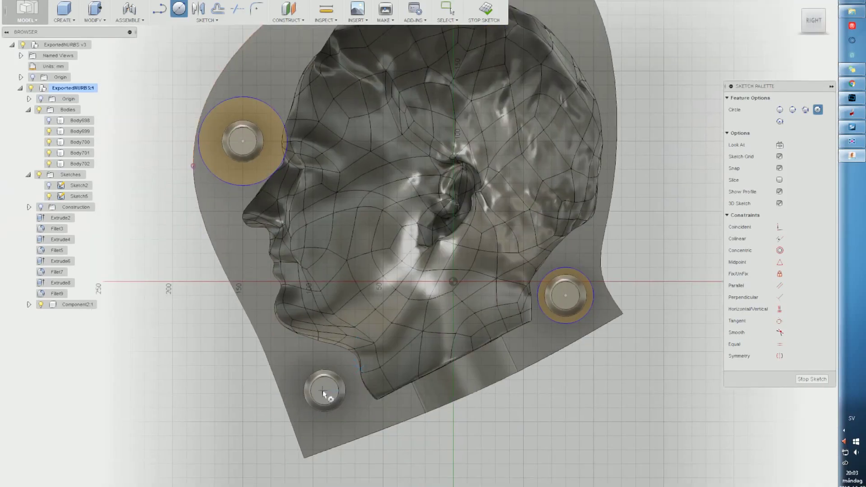
{"action": "scroll", "coordinate": [323, 389], "scroll_direction": "up", "scroll_amount": 5}
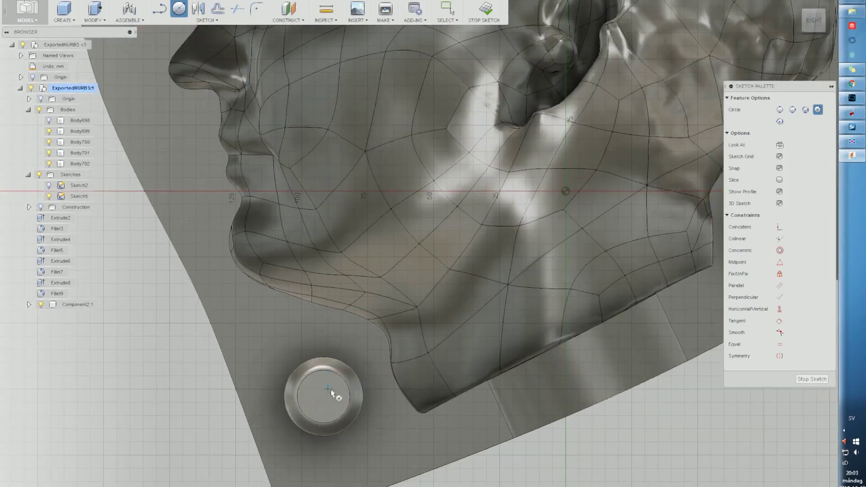
{"action": "left_click", "coordinate": [323, 396]}
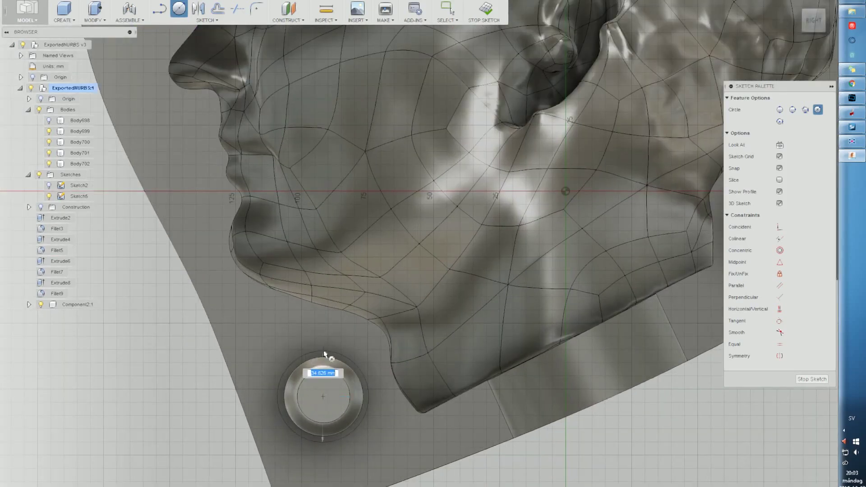
{"action": "left_click", "coordinate": [322, 327]}
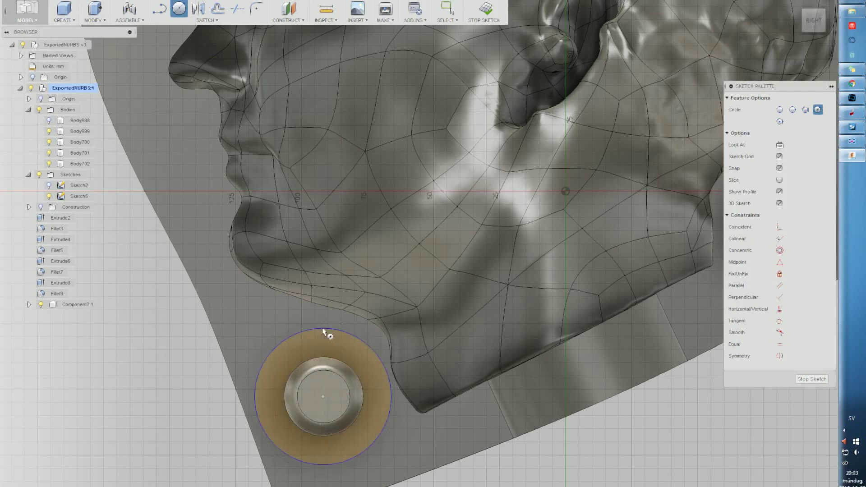
{"action": "scroll", "coordinate": [322, 327], "scroll_direction": "up", "scroll_amount": 2}
{"action": "scroll", "coordinate": [323, 333], "scroll_direction": "down", "scroll_amount": 5}
{"action": "right_click", "coordinate": [323, 332]}
{"action": "left_click", "coordinate": [359, 328]}
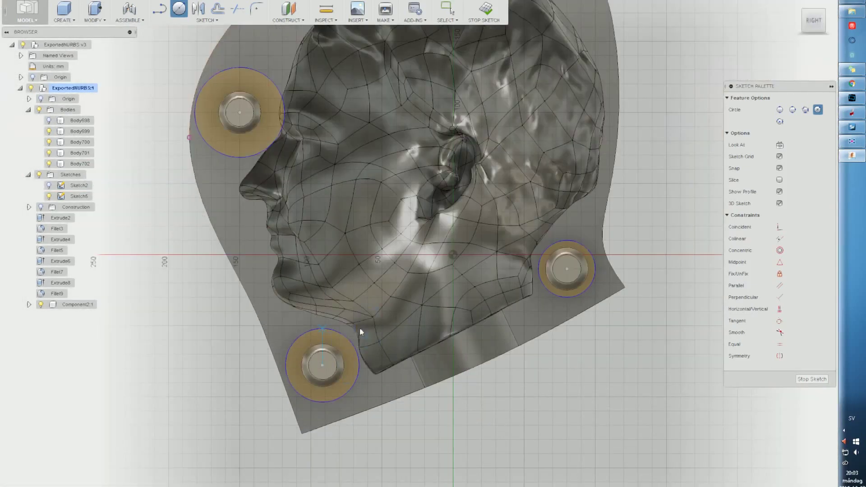
Step: Draw a line from the underside of the forehead peg's circle down to the outer edge in front of the nose
{"action": "left_click", "coordinate": [159, 9]}
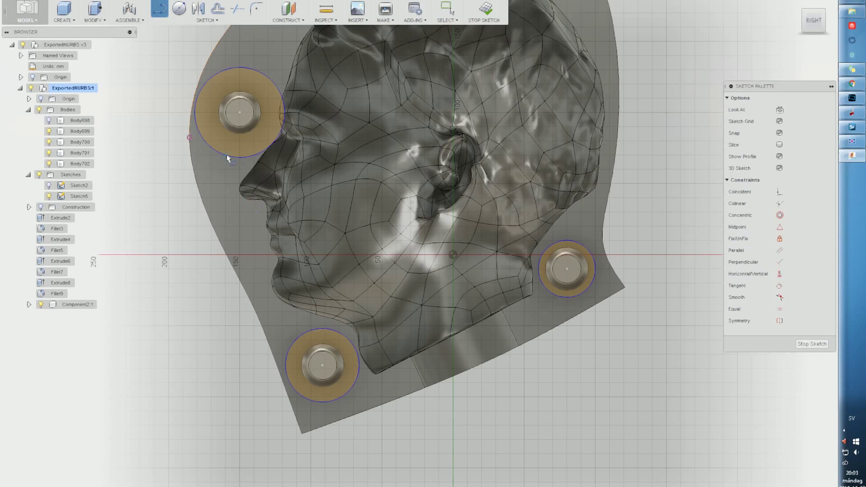
{"action": "left_click", "coordinate": [214, 149]}
{"action": "left_click", "coordinate": [211, 198]}
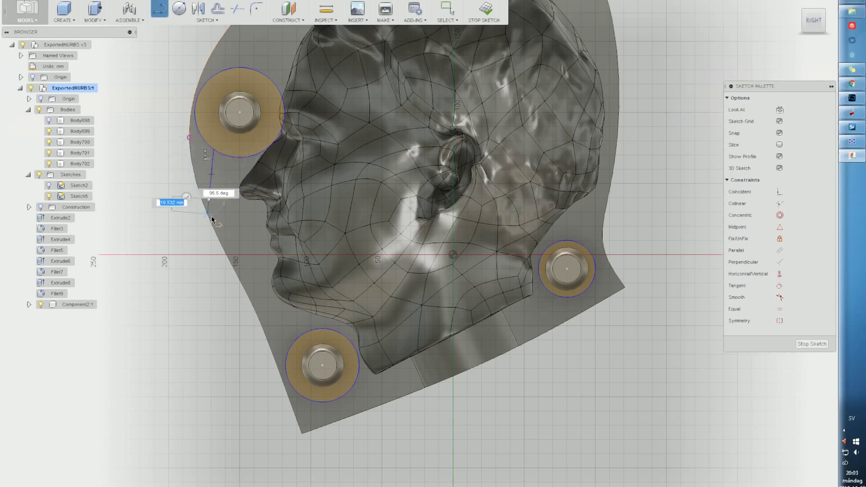
{"action": "left_click", "coordinate": [213, 216]}
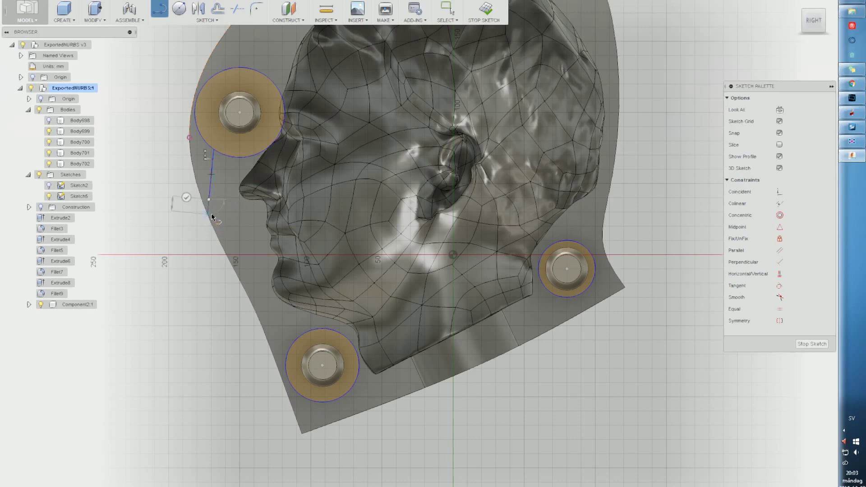
{"action": "right_click", "coordinate": [230, 215]}
{"action": "left_click", "coordinate": [261, 216]}
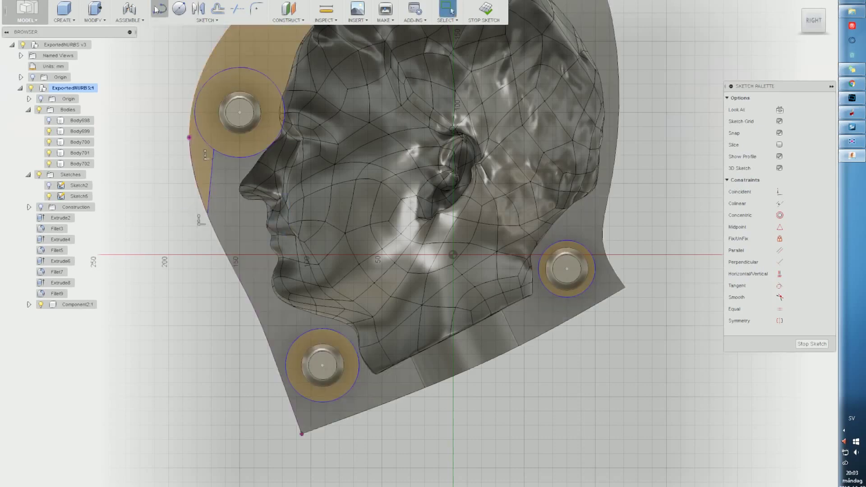
Step: Draw a spline from the underside of the forehead peg's circle, just inside the front outer edge, down to the chin peg's circle
{"action": "left_click", "coordinate": [206, 20]}
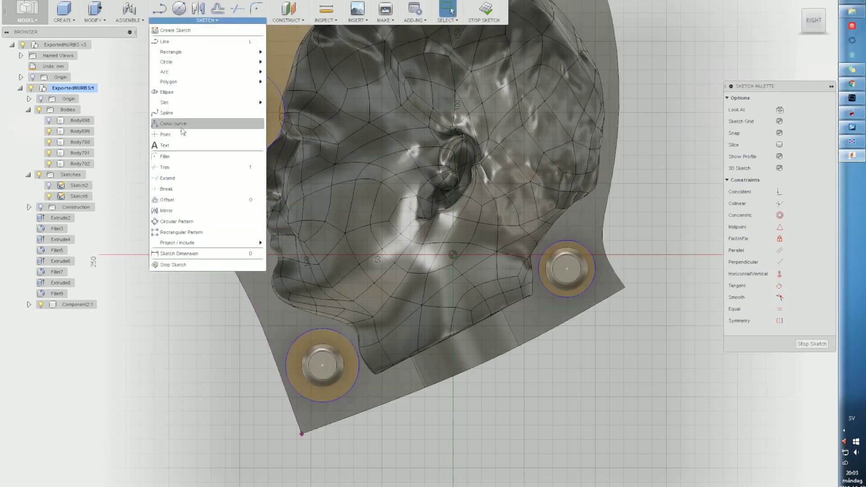
{"action": "left_click", "coordinate": [178, 113]}
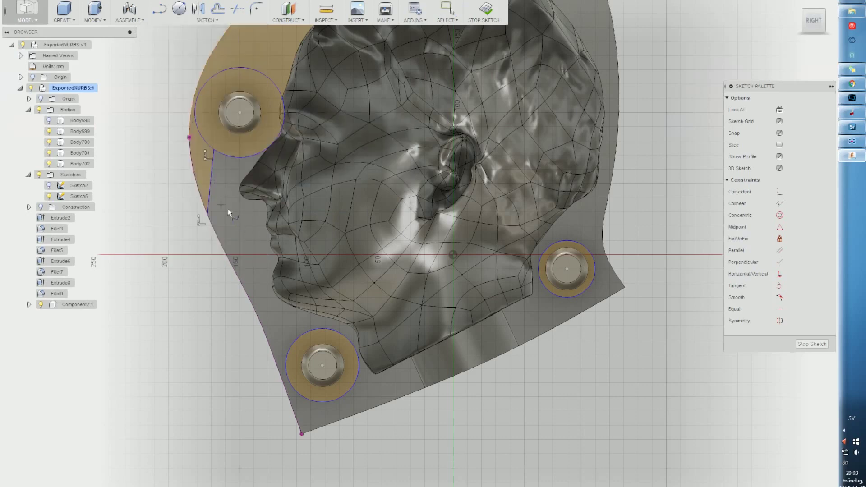
{"action": "left_click", "coordinate": [222, 154]}
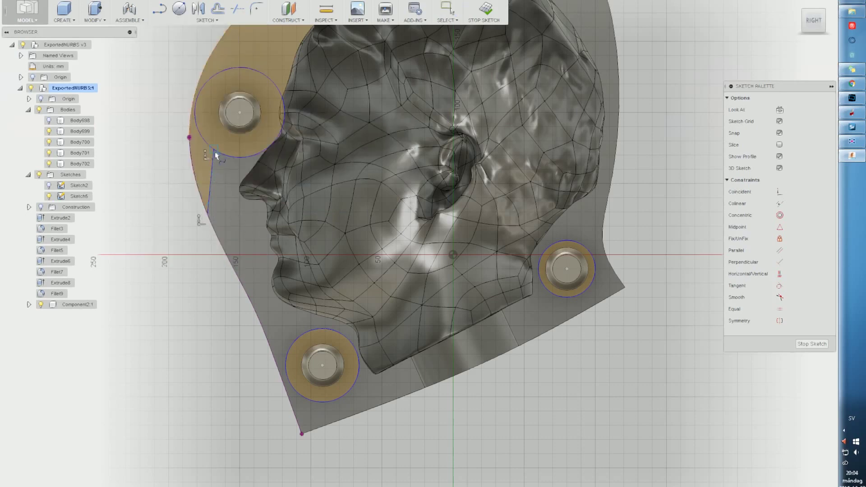
{"action": "left_click", "coordinate": [239, 255]}
{"action": "left_click", "coordinate": [273, 334]}
{"action": "left_click", "coordinate": [289, 348]}
{"action": "right_click", "coordinate": [289, 330]}
{"action": "left_click", "coordinate": [319, 331]}
Step: Draw a spline from the top of the neck peg's circle around the back of the head to the circle of the peg above the skull
{"action": "right_click", "coordinate": [543, 304]}
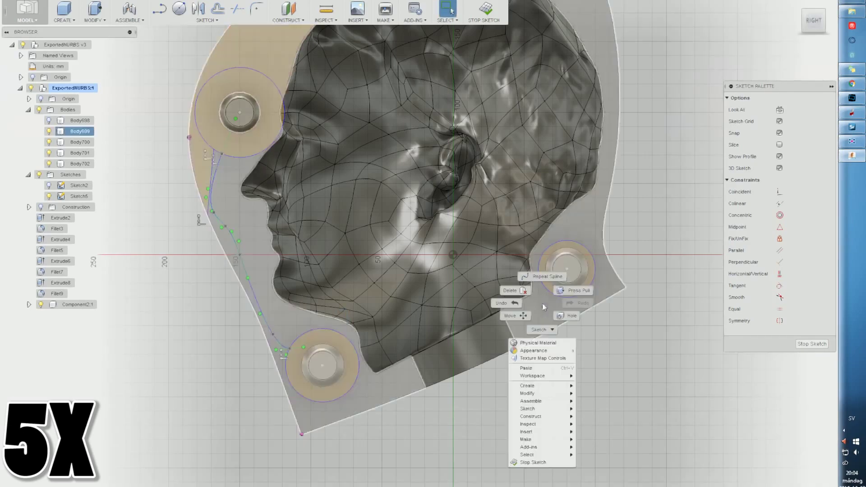
{"action": "left_click", "coordinate": [543, 277]}
{"action": "left_click", "coordinate": [623, 177]}
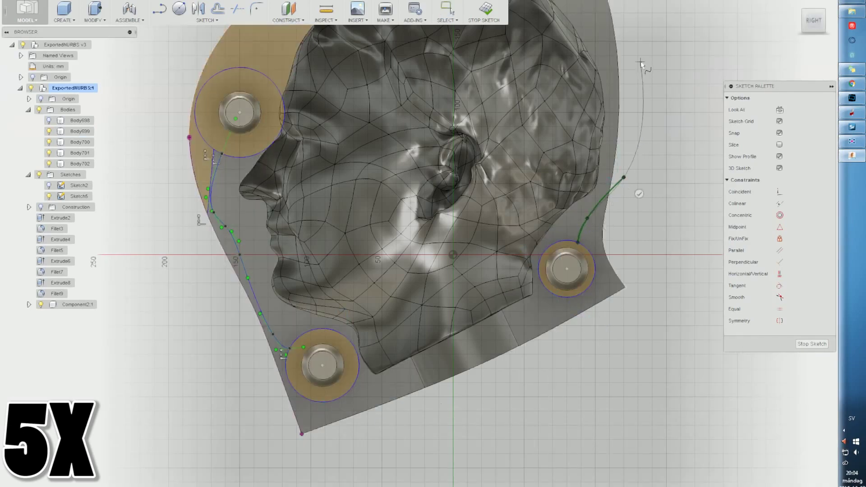
{"action": "left_click", "coordinate": [640, 62]}
{"action": "scroll", "coordinate": [642, 65], "scroll_direction": "down", "scroll_amount": 3}
{"action": "middle_click_drag", "start_coordinate": [642, 65], "coordinate": [658, 247]}
{"action": "scroll", "coordinate": [640, 172], "scroll_direction": "up", "scroll_amount": 4}
{"action": "left_click", "coordinate": [529, 165]}
{"action": "right_click", "coordinate": [597, 207]}
{"action": "left_click", "coordinate": [632, 208]}
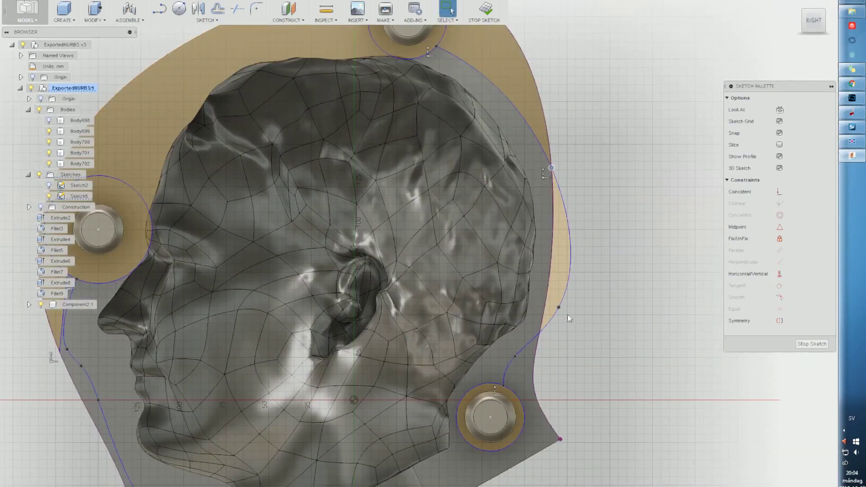
Step: Move the rear spline's lower bulge point inward onto the outer edge just above the neck peg
{"action": "left_click_drag", "start_coordinate": [559, 308], "coordinate": [541, 325]}
{"action": "middle_click_drag", "start_coordinate": [541, 325], "coordinate": [559, 375]}
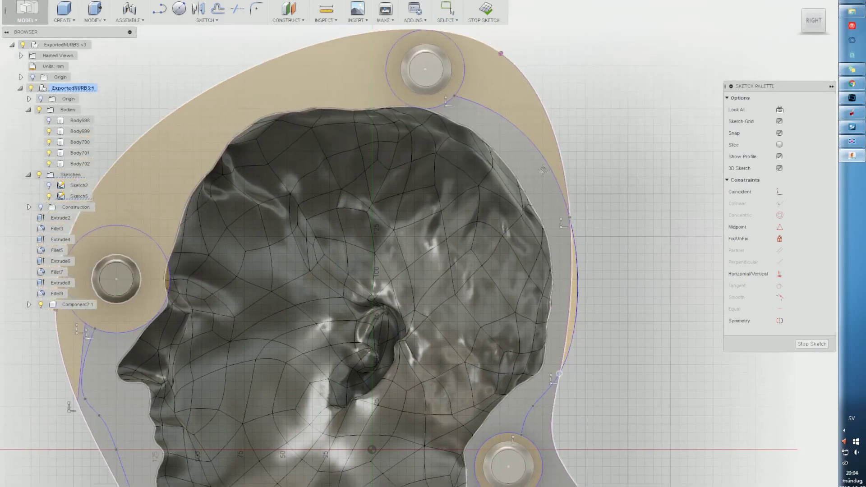
{"action": "scroll", "coordinate": [523, 175], "scroll_direction": "up", "scroll_amount": 1}
{"action": "scroll", "coordinate": [489, 180], "scroll_direction": "down", "scroll_amount": 3}
{"action": "middle_click_drag", "start_coordinate": [475, 203], "coordinate": [480, 164]}
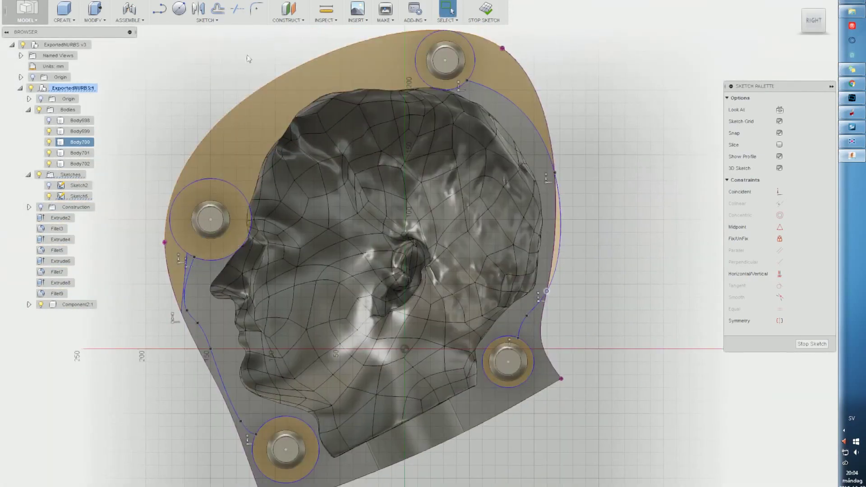
Step: Draw three connected lines from the neck peg's circle past the lower edge, along beneath the neck opening, and up to the chin peg's circle
{"action": "key", "text": "l"}
{"action": "mouse_move", "coordinate": [509, 387]}
{"action": "middle_mouse_down"}
{"action": "mouse_move", "coordinate": [526, 254]}
{"action": "mouse_move", "coordinate": [539, 237]}
{"action": "middle_mouse_up"}
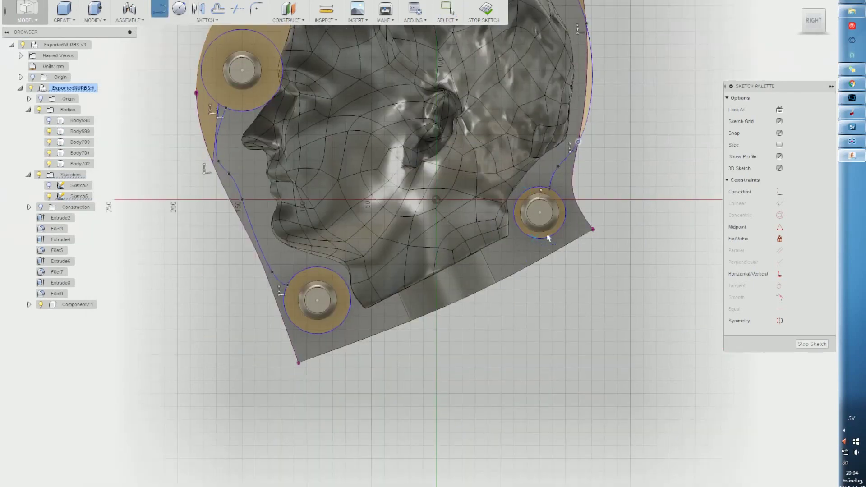
{"action": "left_click", "coordinate": [550, 234]}
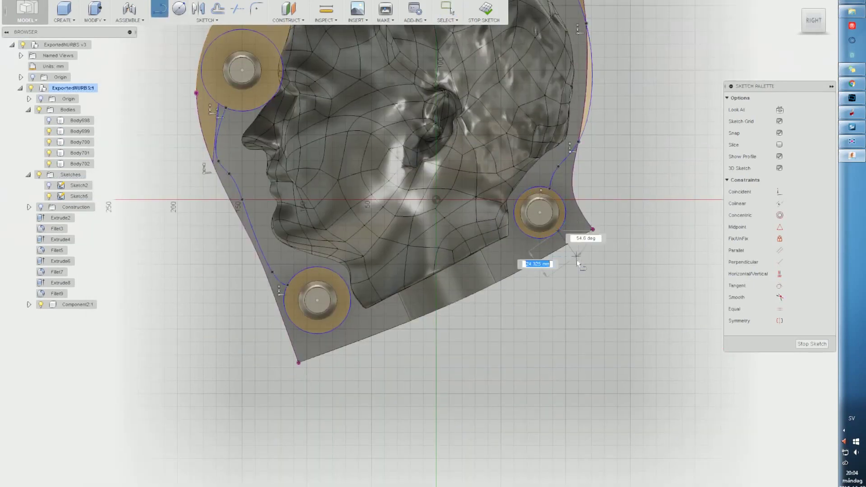
{"action": "left_click", "coordinate": [572, 261]}
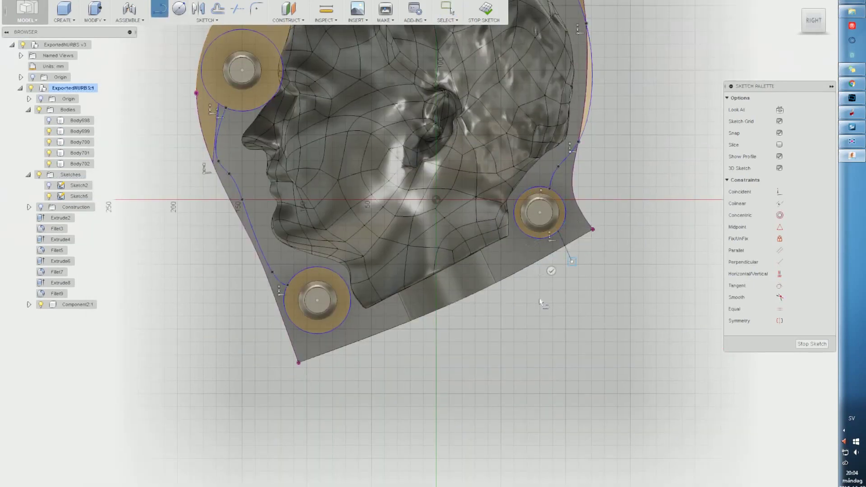
{"action": "left_click", "coordinate": [338, 365]}
{"action": "left_click", "coordinate": [326, 332]}
{"action": "right_click", "coordinate": [404, 366]}
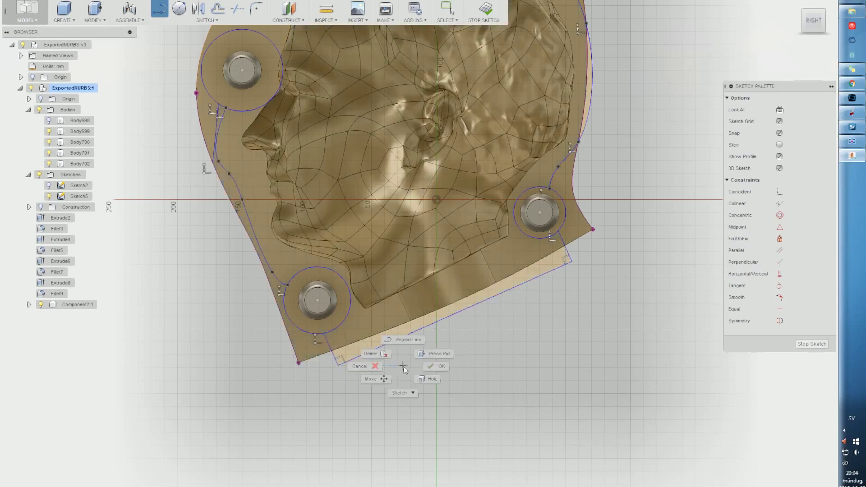
{"action": "left_click", "coordinate": [436, 366]}
Step: Try to cut away the four outer regions with Extrude at -300 mm, including the full area above the skull, and inspect the body
{"action": "left_click", "coordinate": [305, 347]}
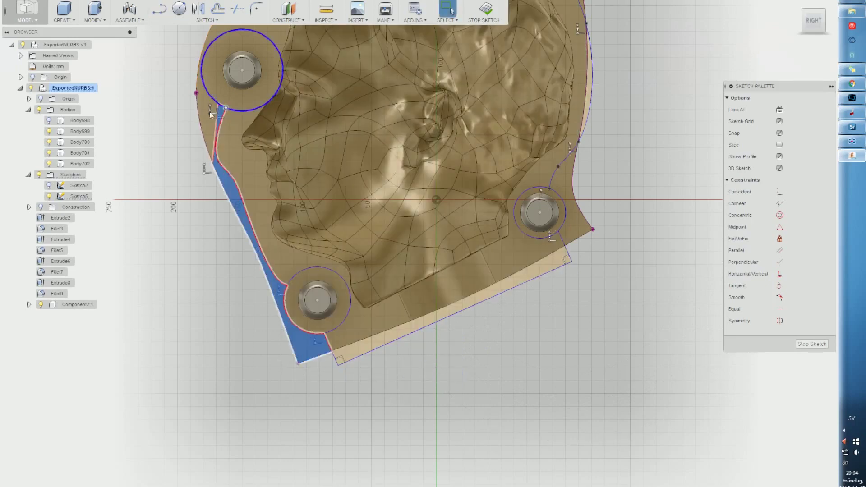
{"action": "left_click", "coordinate": [207, 116], "text": "ctrl"}
{"action": "middle_click_drag", "start_coordinate": [261, 78], "coordinate": [233, 266]}
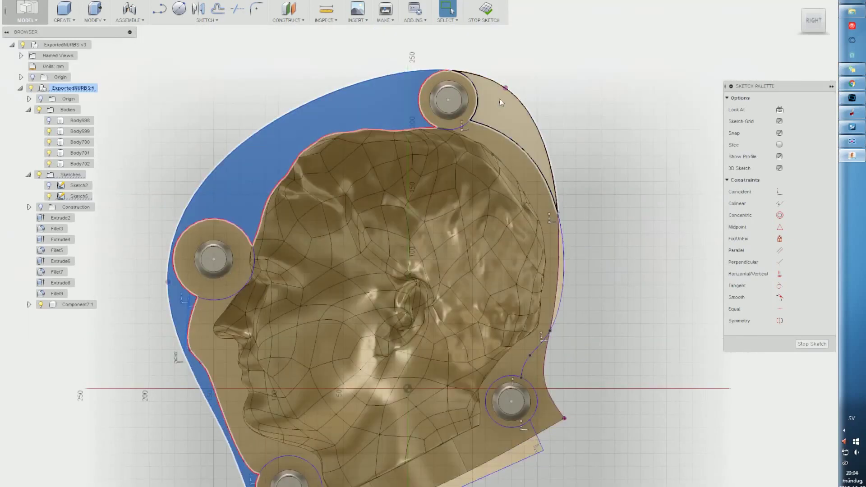
{"action": "left_click", "coordinate": [499, 99], "text": "ctrl"}
{"action": "middle_click_drag", "start_coordinate": [560, 342], "coordinate": [517, 234]}
{"action": "left_click", "coordinate": [508, 306], "text": "ctrl"}
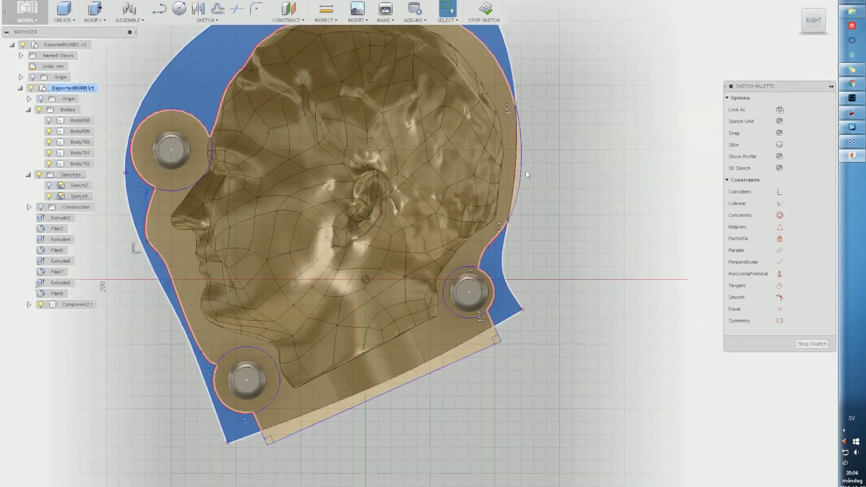
{"action": "right_click", "coordinate": [502, 270]}
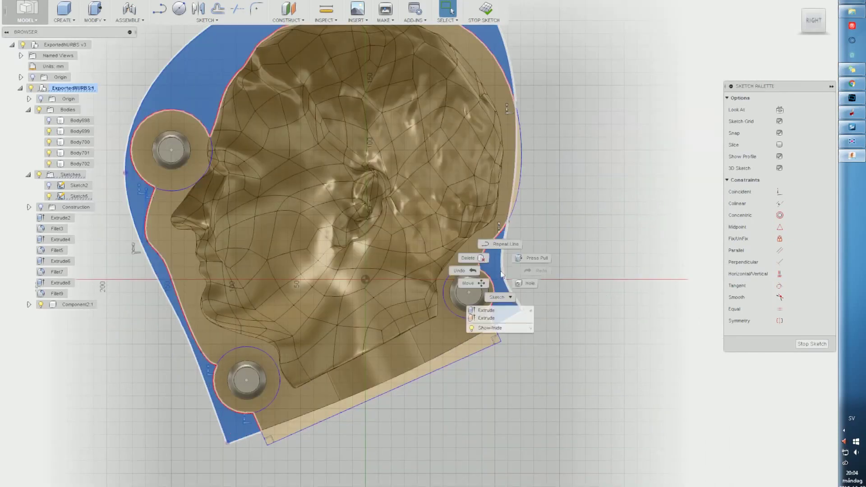
{"action": "left_click", "coordinate": [483, 311]}
{"action": "middle_click_drag", "start_coordinate": [449, 315], "coordinate": [508, 265]}
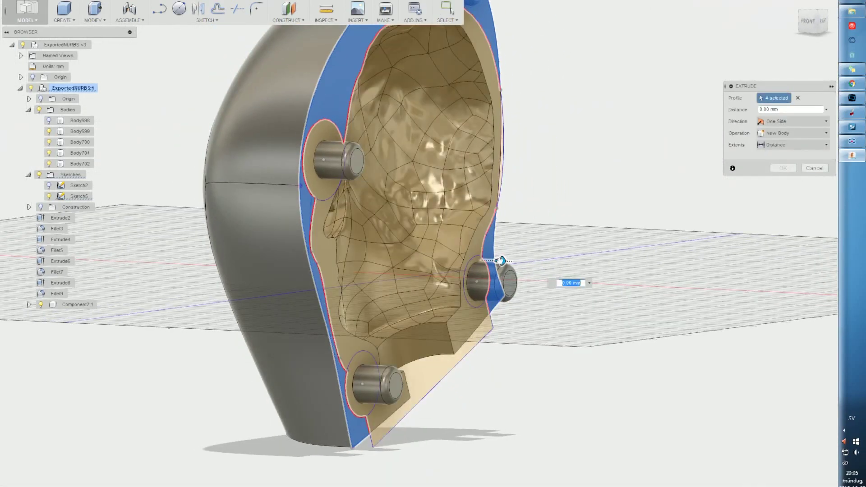
{"action": "left_click_drag", "start_coordinate": [501, 261], "coordinate": [228, 254]}
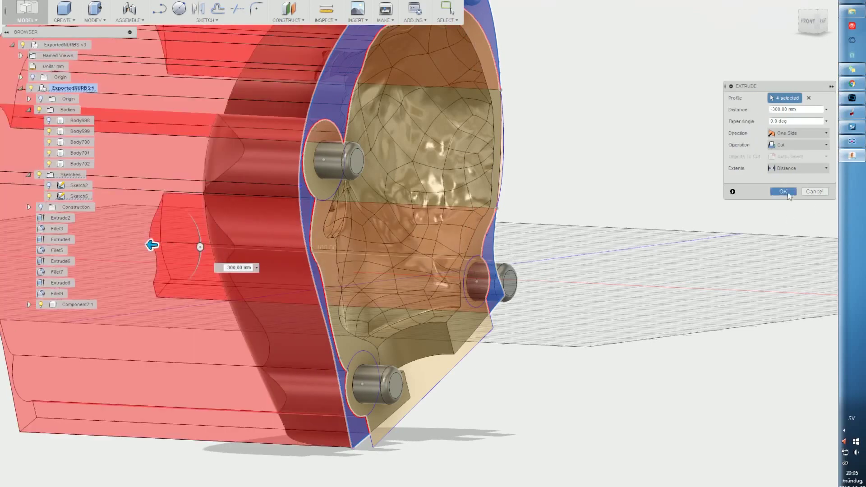
{"action": "left_click", "coordinate": [783, 192]}
{"action": "middle_click_drag", "start_coordinate": [413, 253], "coordinate": [426, 270]}
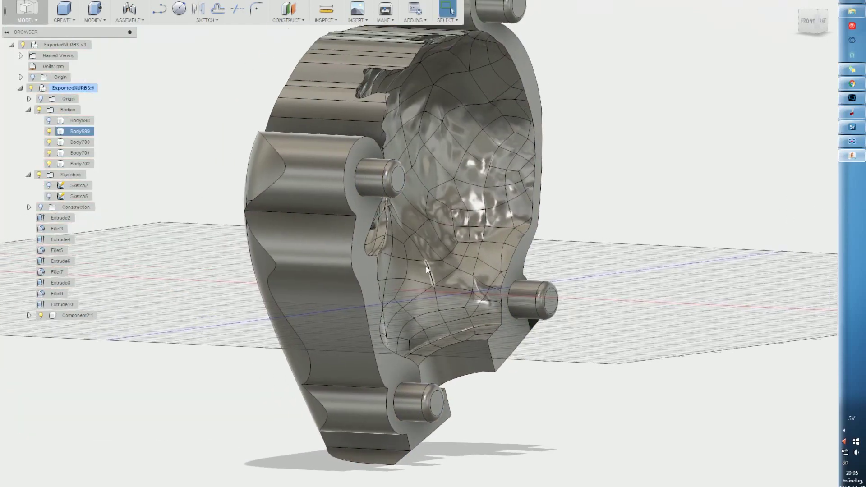
{"action": "middle_click_drag", "start_coordinate": [412, 191], "coordinate": [397, 120], "text": "shift"}
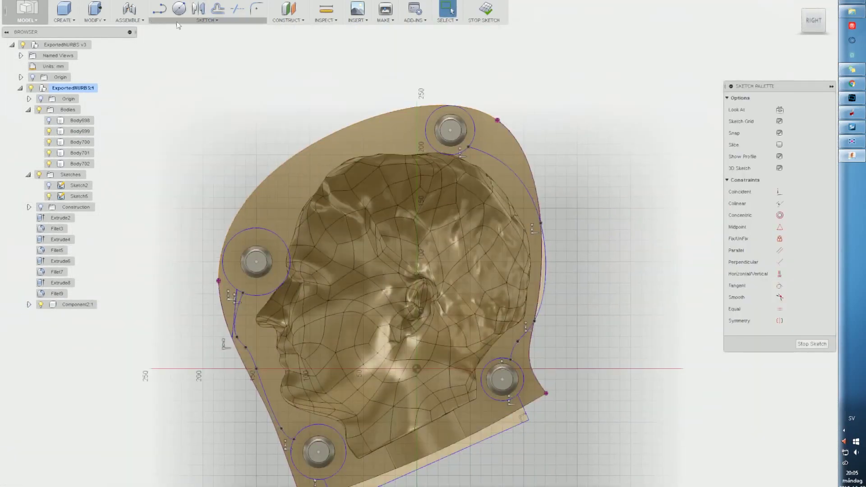
Step: Draw a spline from the forehead peg's circle over the front of the skull to the circle of the peg above the skull
{"action": "left_click", "coordinate": [196, 21]}
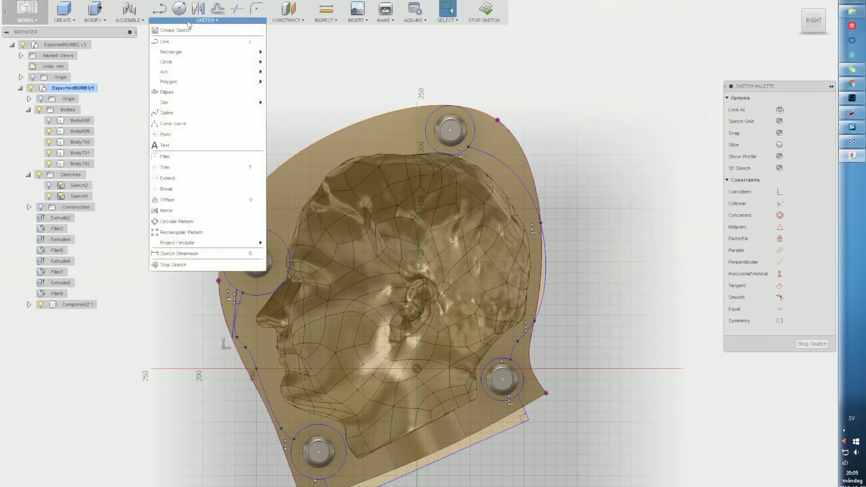
{"action": "left_click", "coordinate": [184, 123]}
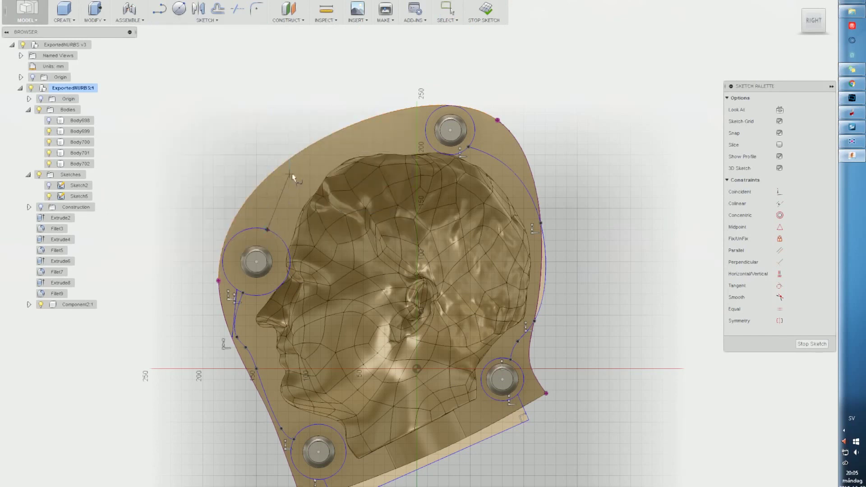
{"action": "left_click", "coordinate": [283, 185]}
{"action": "left_click", "coordinate": [326, 146]}
{"action": "right_click", "coordinate": [544, 135]}
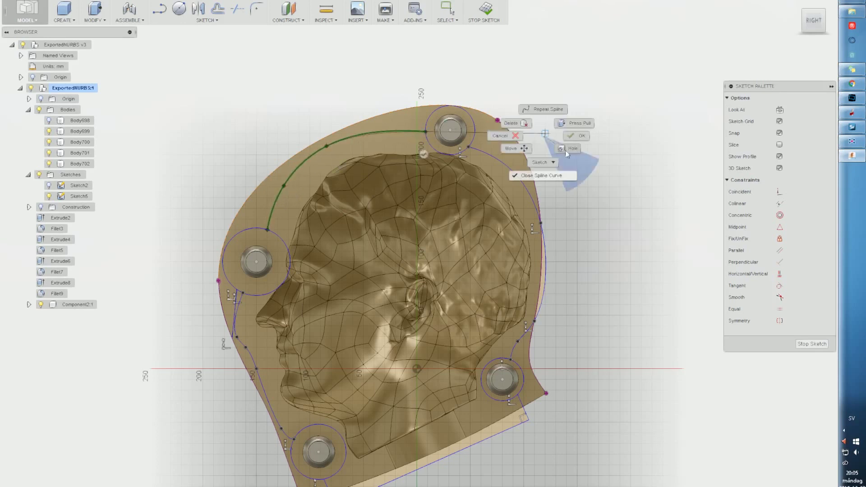
{"action": "left_click", "coordinate": [579, 138]}
Step: Cut away the four regions between the sketched profile and the outer edge with Extrude at -450 mm
{"action": "left_click", "coordinate": [497, 148]}
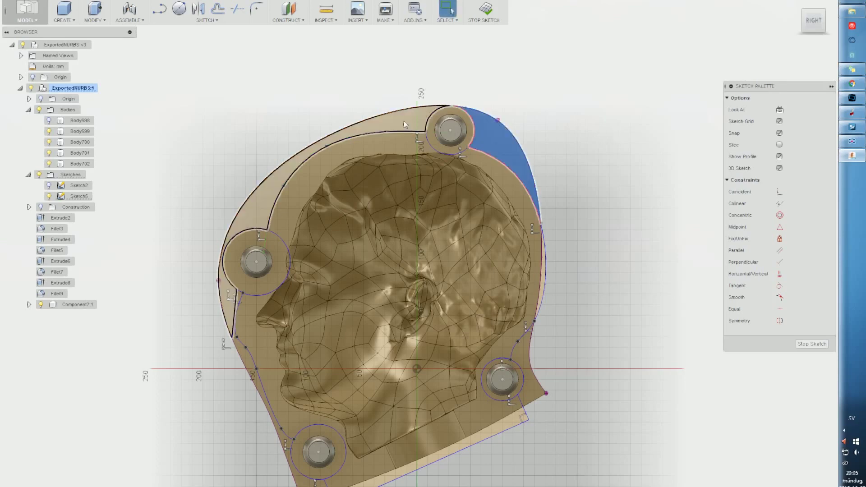
{"action": "left_click", "coordinate": [404, 121], "text": "ctrl"}
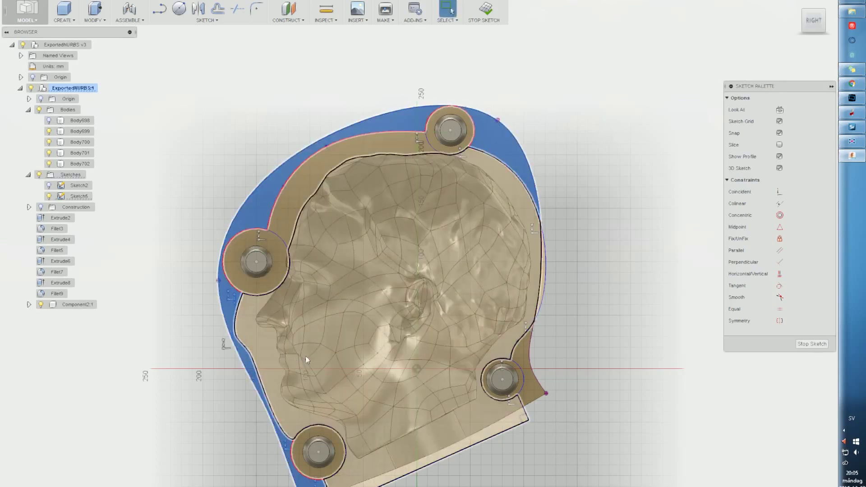
{"action": "middle_click_drag", "start_coordinate": [529, 394], "coordinate": [505, 307]}
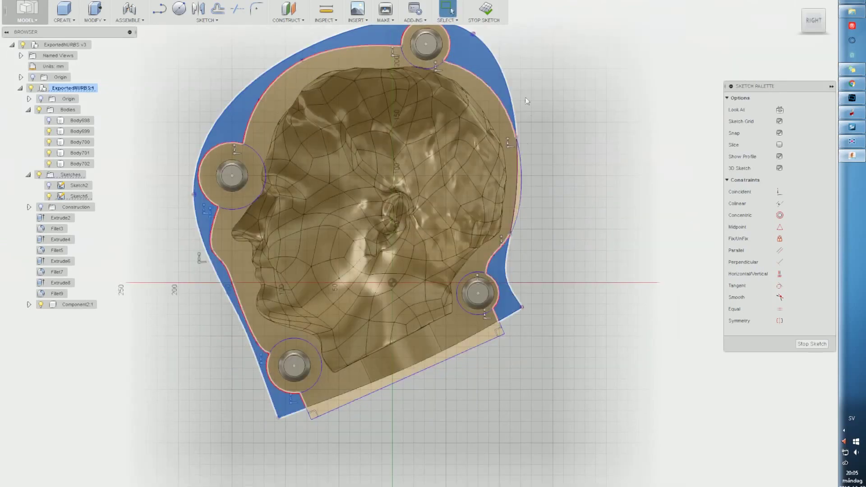
{"action": "right_click", "coordinate": [510, 143]}
{"action": "left_click", "coordinate": [508, 155]}
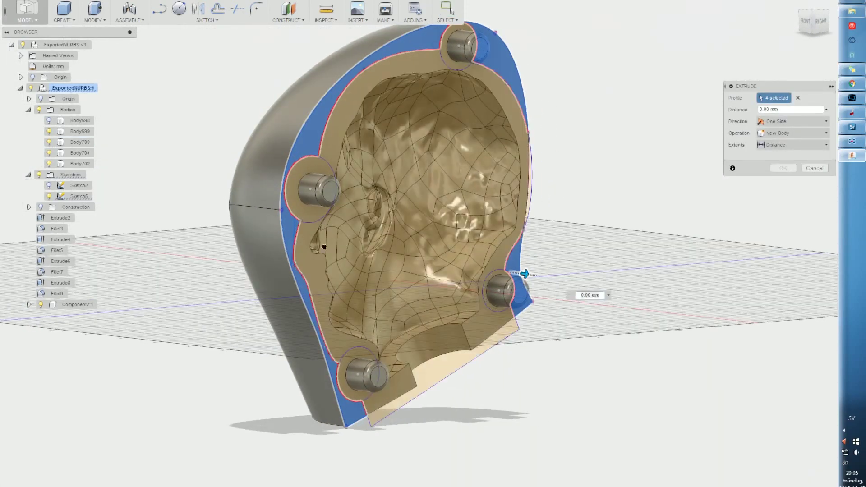
{"action": "left_click_drag", "start_coordinate": [525, 274], "coordinate": [203, 237]}
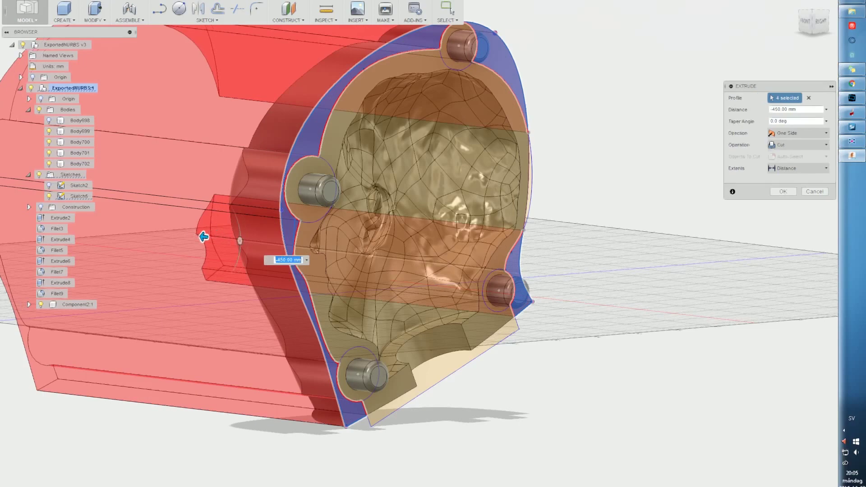
{"action": "left_click", "coordinate": [783, 192]}
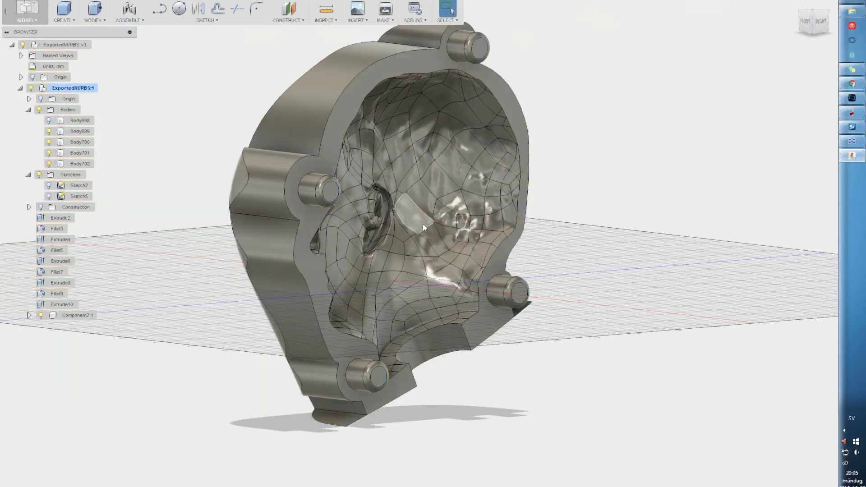
Step: Try to fillet the outer edge where the peg boss above the skull meets the rear wall with a 5 mm radius
{"action": "middle_click_drag", "start_coordinate": [423, 224], "coordinate": [394, 76], "text": "shift"}
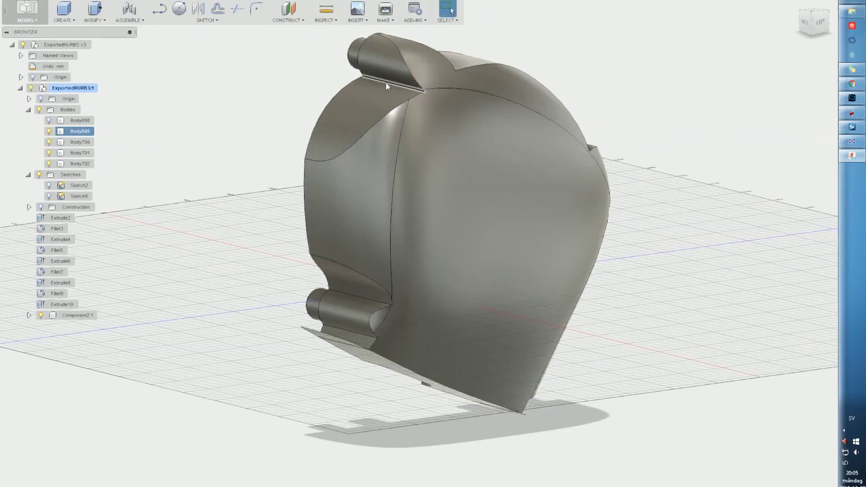
{"action": "left_click", "coordinate": [385, 83]}
{"action": "right_click", "coordinate": [385, 82]}
{"action": "left_click", "coordinate": [369, 130]}
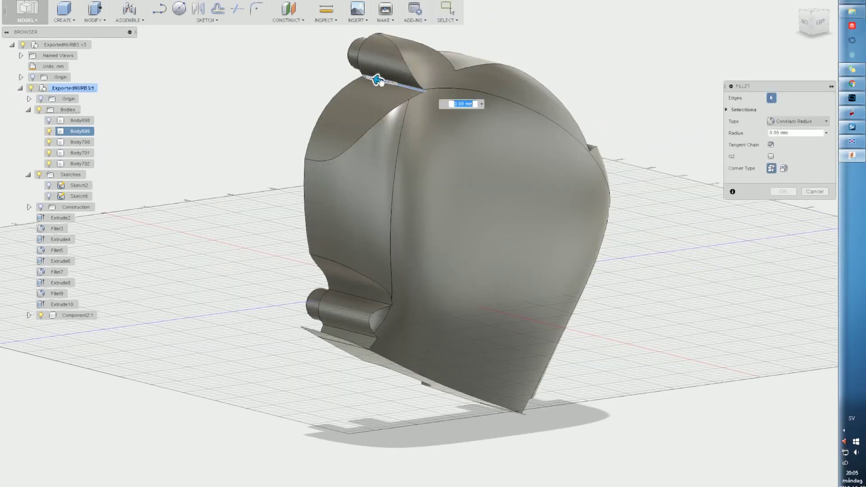
{"action": "left_click_drag", "start_coordinate": [373, 82], "coordinate": [370, 81]}
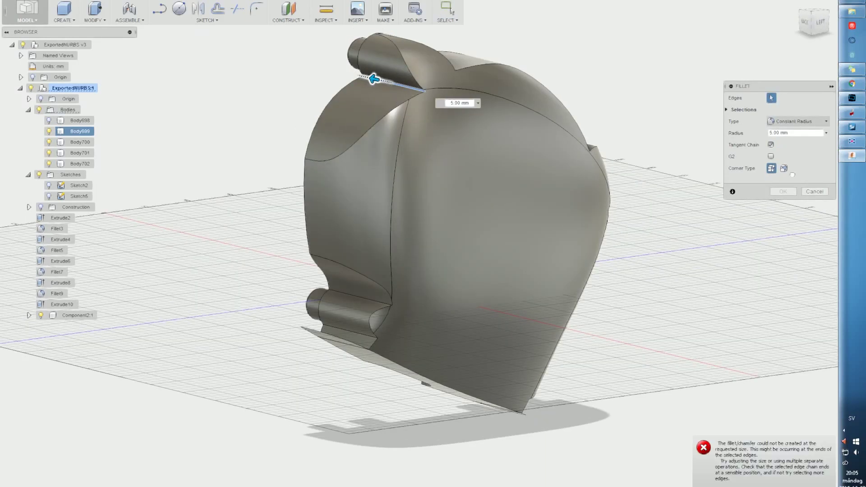
{"action": "left_click", "coordinate": [815, 192]}
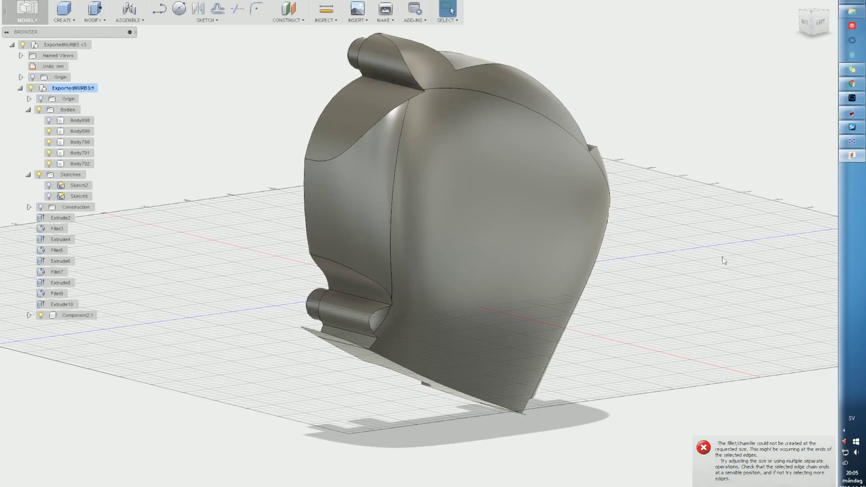
Step: Join the four visible bodies of the pegged half into a single body with Combine
{"action": "mouse_move", "coordinate": [723, 259]}
{"action": "middle_mouse_down", "text": "shift"}
{"action": "mouse_move", "coordinate": [479, 259]}
{"action": "mouse_move", "coordinate": [514, 281]}
{"action": "mouse_move", "coordinate": [572, 289]}
{"action": "middle_mouse_up", "text": "shift"}
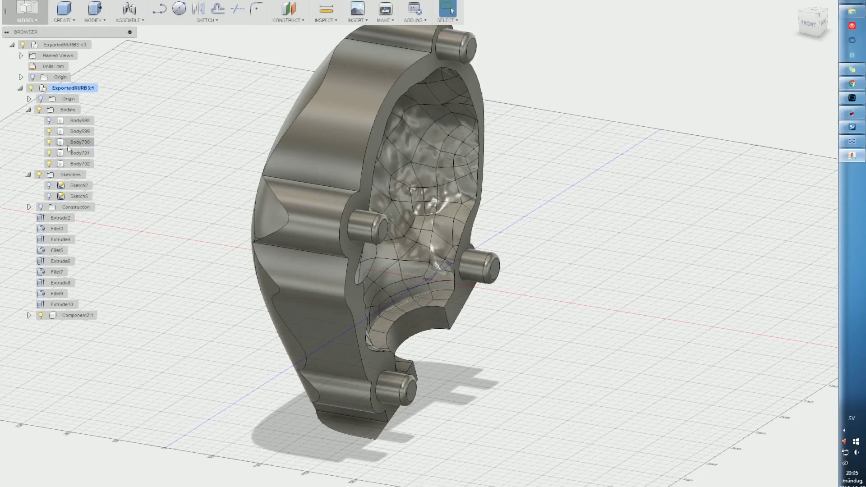
{"action": "left_click", "coordinate": [80, 131]}
{"action": "left_click", "coordinate": [79, 164], "text": "shift"}
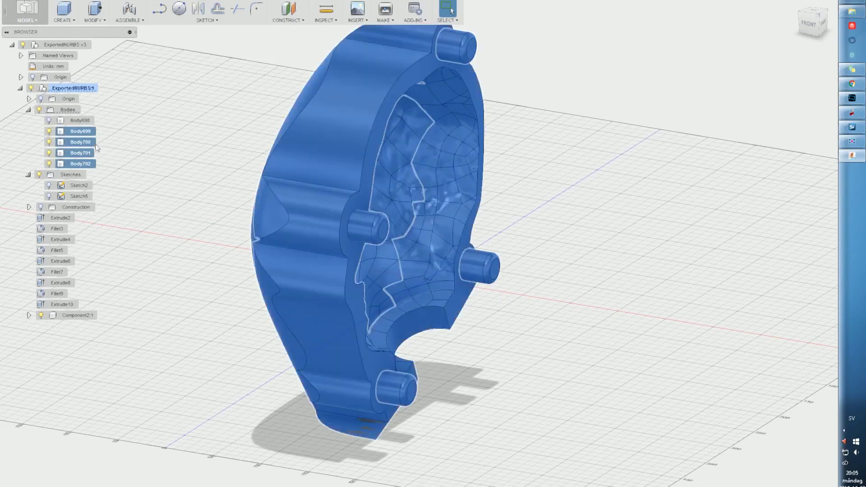
{"action": "left_click", "coordinate": [88, 21]}
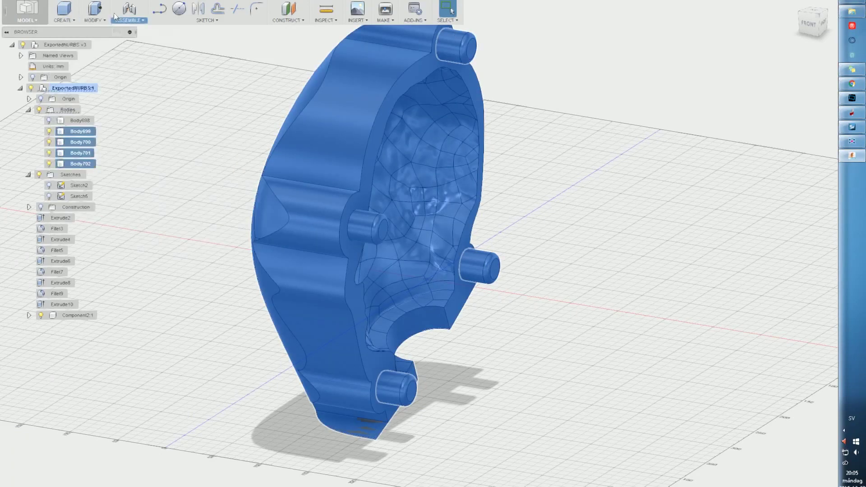
{"action": "left_click", "coordinate": [100, 107]}
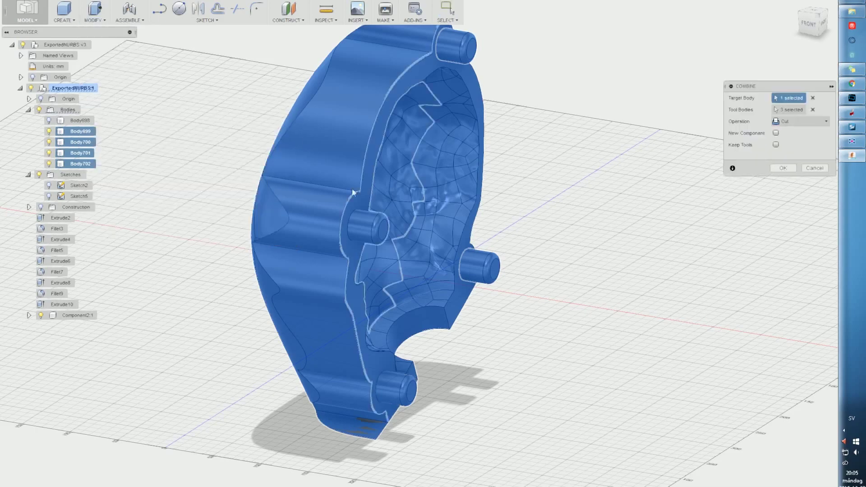
{"action": "left_click", "coordinate": [795, 128]}
{"action": "left_click", "coordinate": [783, 167]}
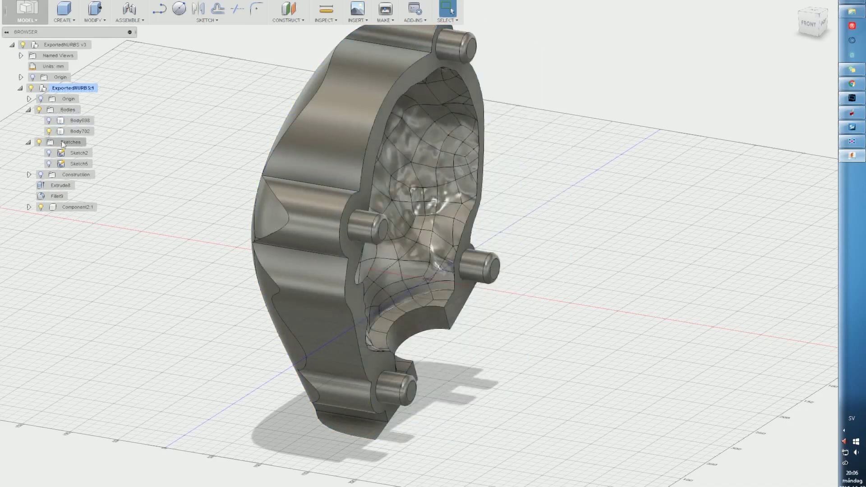
Step: Show the other half of the outer body beside the trimmed, pegged half and compare their outer edges
{"action": "left_click", "coordinate": [49, 125]}
{"action": "left_click", "coordinate": [48, 122]}
{"action": "left_click", "coordinate": [87, 129]}
{"action": "middle_click_drag", "start_coordinate": [231, 146], "coordinate": [589, 113], "text": "shift"}
{"action": "left_click", "coordinate": [589, 113]}
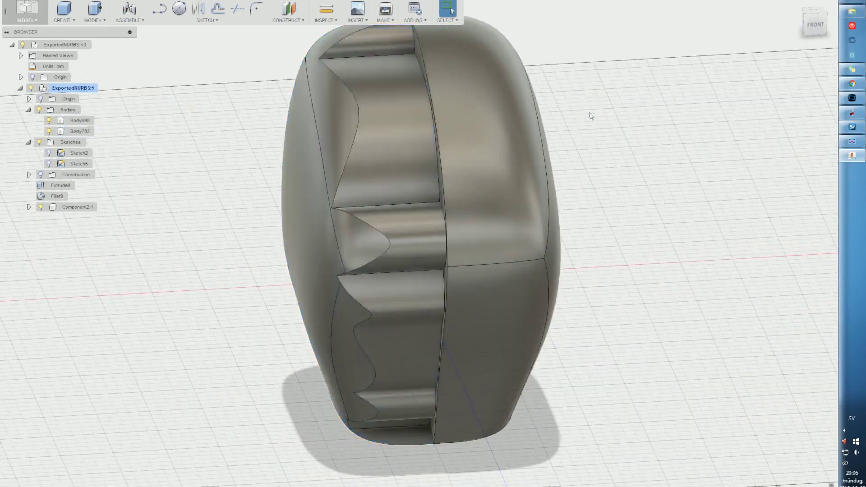
{"action": "left_click", "coordinate": [437, 108]}
{"action": "left_click", "coordinate": [563, 136]}
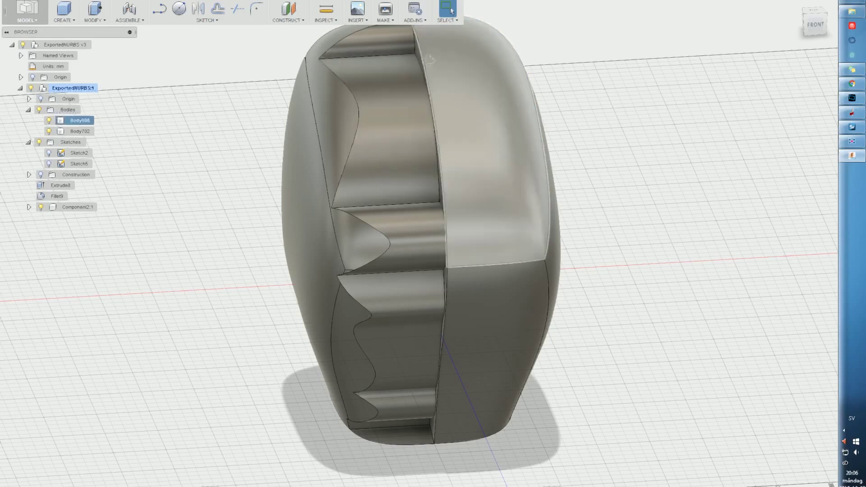
{"action": "middle_click_drag", "start_coordinate": [253, 72], "coordinate": [432, 58], "text": "shift"}
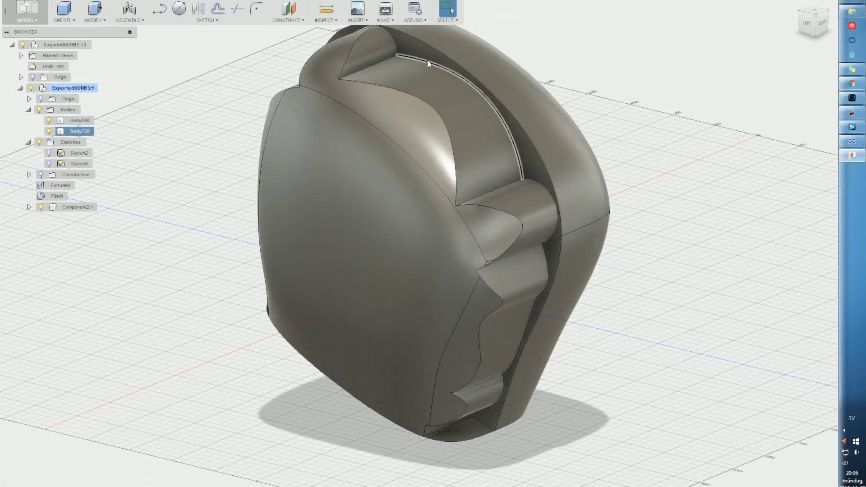
Step: Show the profile sketch and cut its four outer regions through the untrimmed half with Extrude at about 220 mm
{"action": "left_click", "coordinate": [49, 163]}
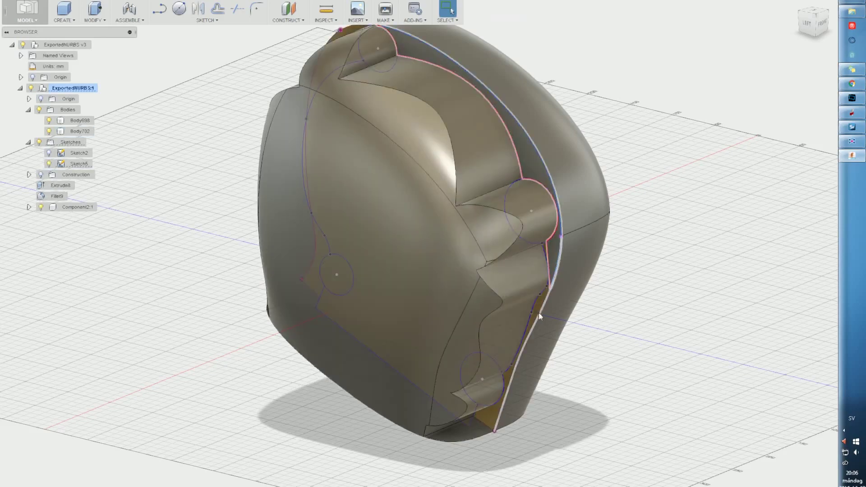
{"action": "left_click", "coordinate": [481, 353]}
{"action": "middle_click_drag", "start_coordinate": [480, 353], "coordinate": [328, 283], "text": "shift"}
{"action": "left_click", "coordinate": [308, 148]}
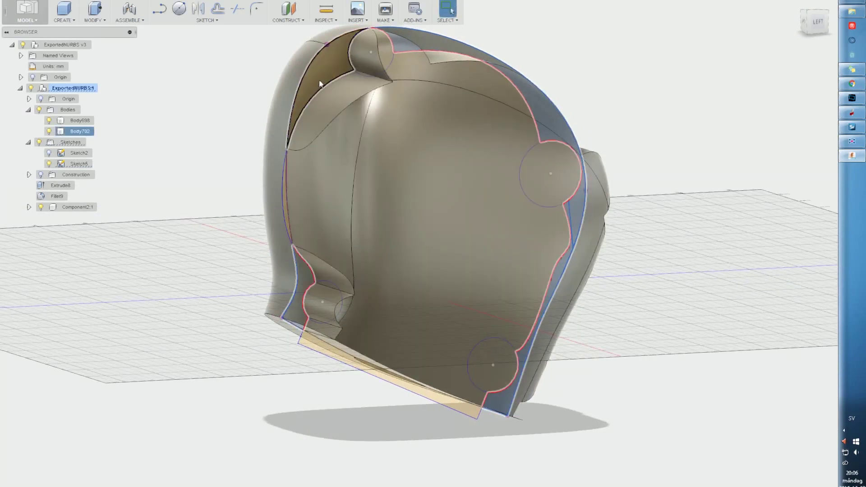
{"action": "left_click", "coordinate": [290, 189]}
{"action": "middle_click_drag", "start_coordinate": [451, 221], "coordinate": [285, 154], "text": "shift"}
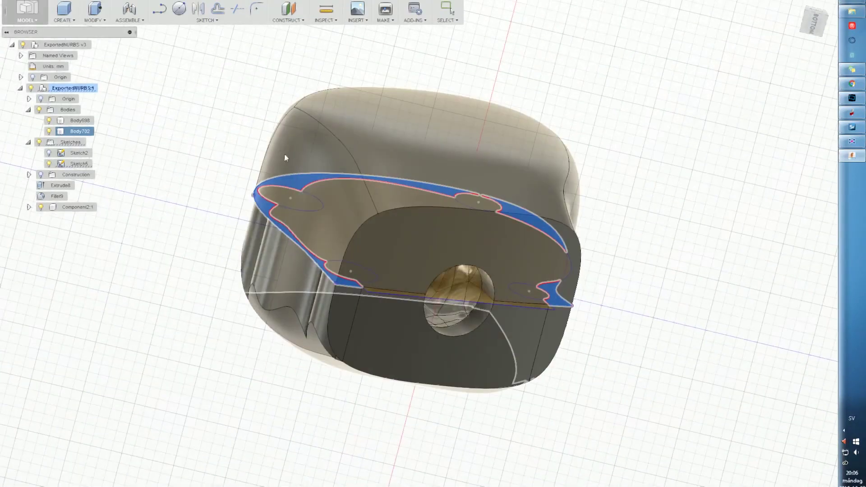
{"action": "left_click", "coordinate": [49, 132]}
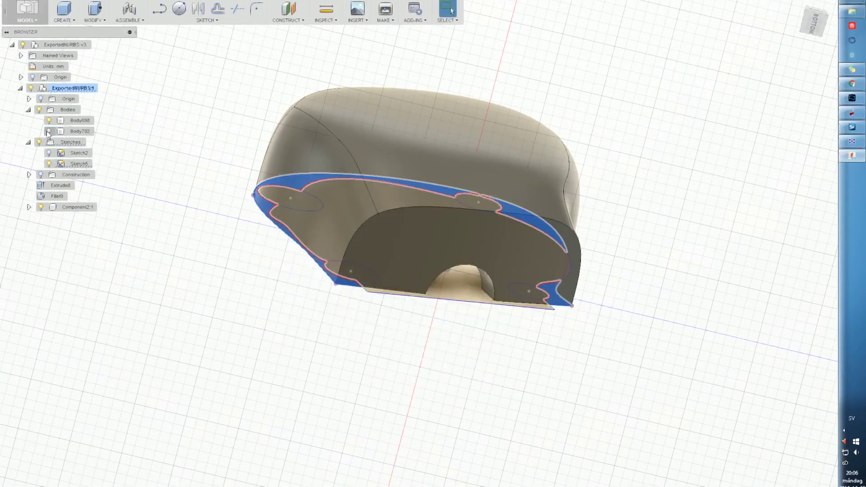
{"action": "left_click", "coordinate": [49, 132]}
{"action": "left_click", "coordinate": [49, 120]}
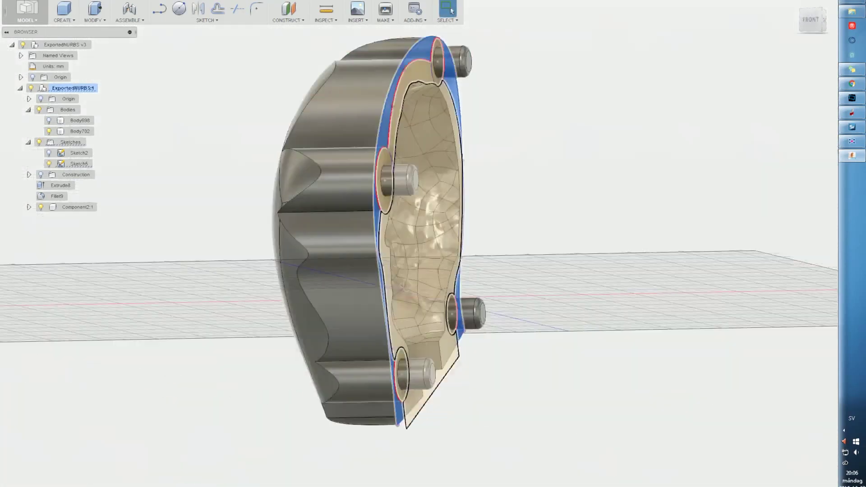
{"action": "right_click", "coordinate": [396, 242]}
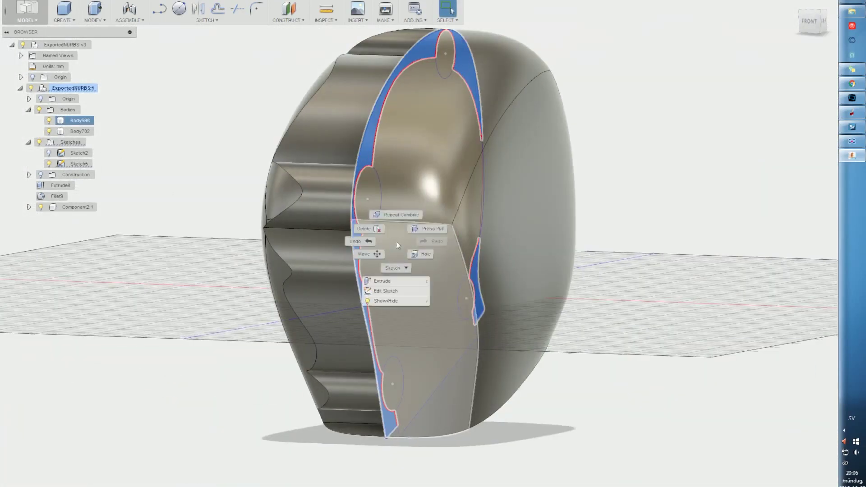
{"action": "left_click", "coordinate": [381, 287]}
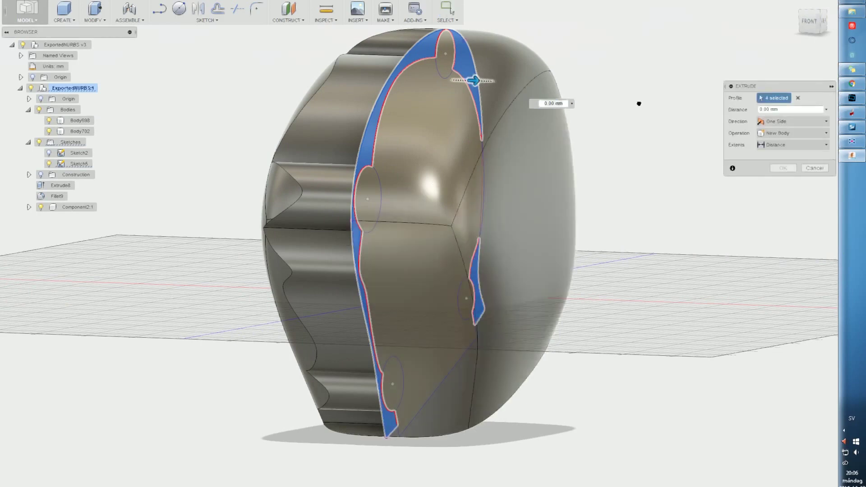
{"action": "left_click_drag", "start_coordinate": [473, 81], "coordinate": [688, 106]}
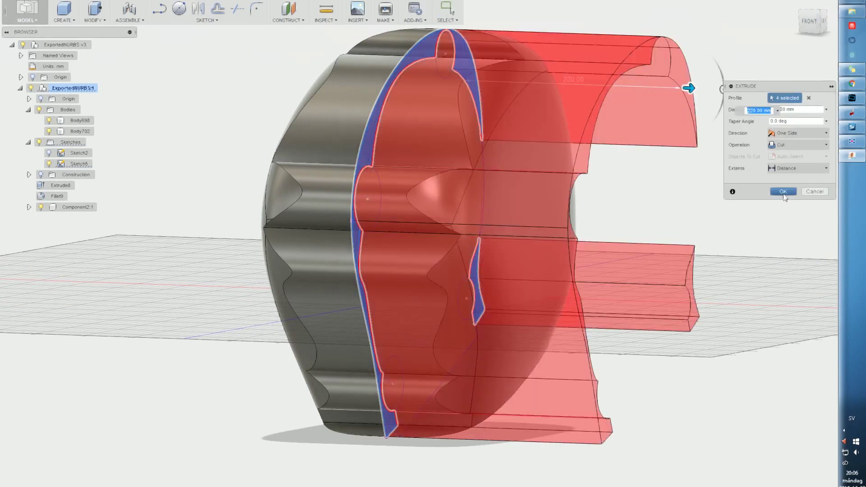
{"action": "left_click", "coordinate": [783, 191]}
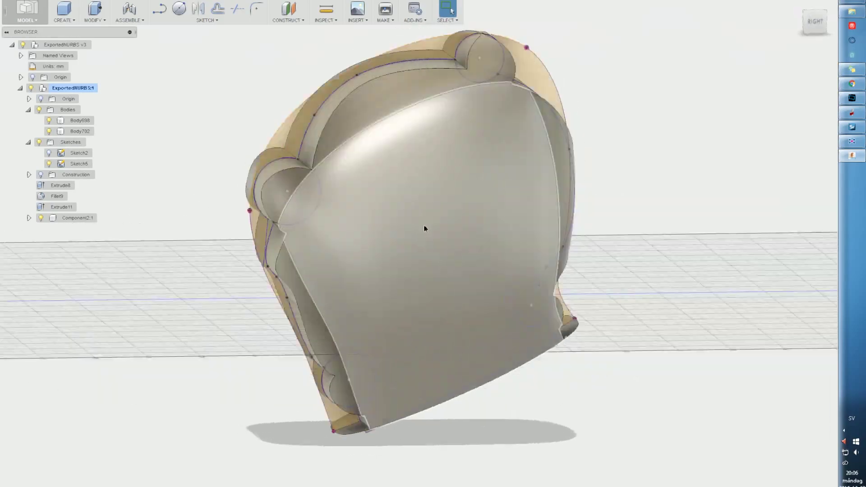
Step: Cut the pegged half out of the newly trimmed half with Combine, keeping the tool body
{"action": "middle_click_drag", "start_coordinate": [424, 228], "coordinate": [394, 232], "text": "shift"}
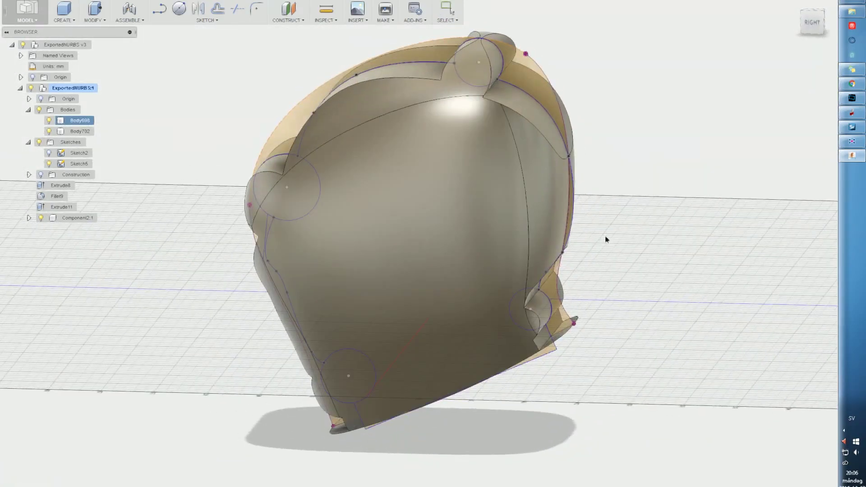
{"action": "middle_click_drag", "start_coordinate": [605, 239], "coordinate": [106, 161], "text": "shift"}
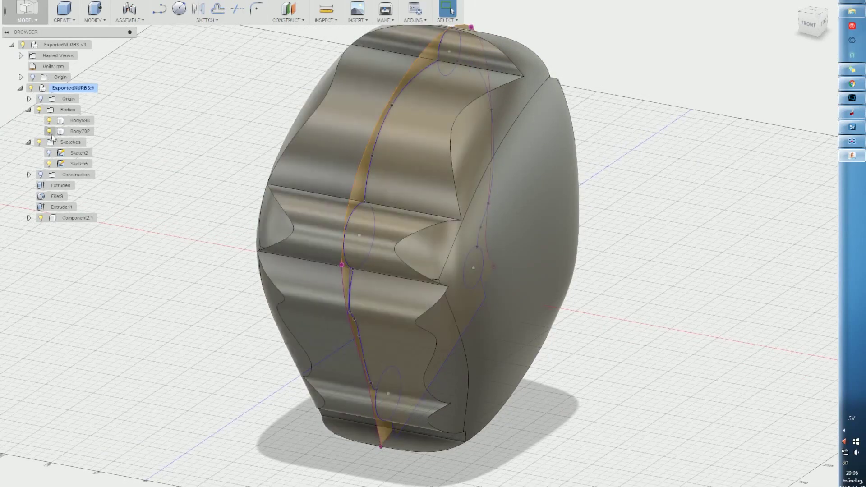
{"action": "left_click", "coordinate": [78, 120]}
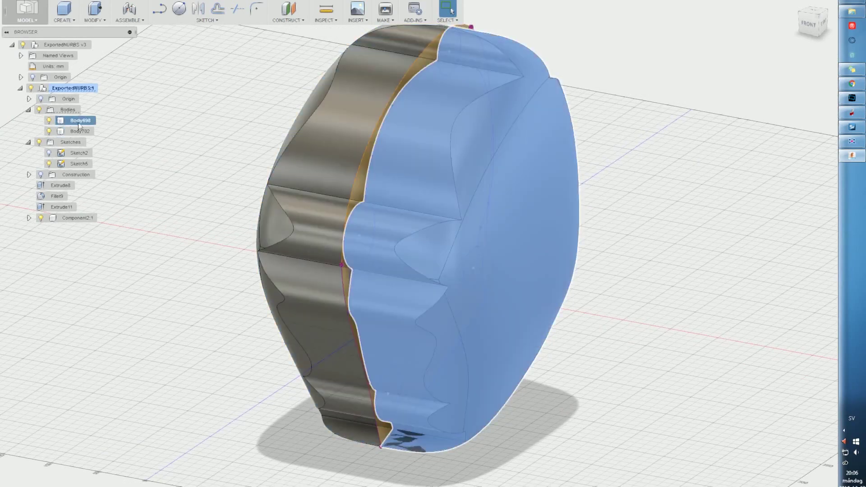
{"action": "left_click", "coordinate": [79, 131]}
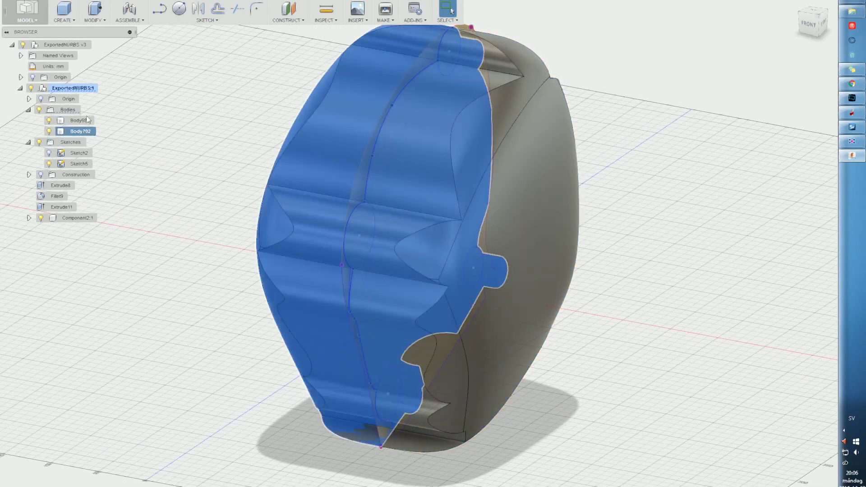
{"action": "left_click", "coordinate": [79, 121]}
{"action": "left_click", "coordinate": [95, 20]}
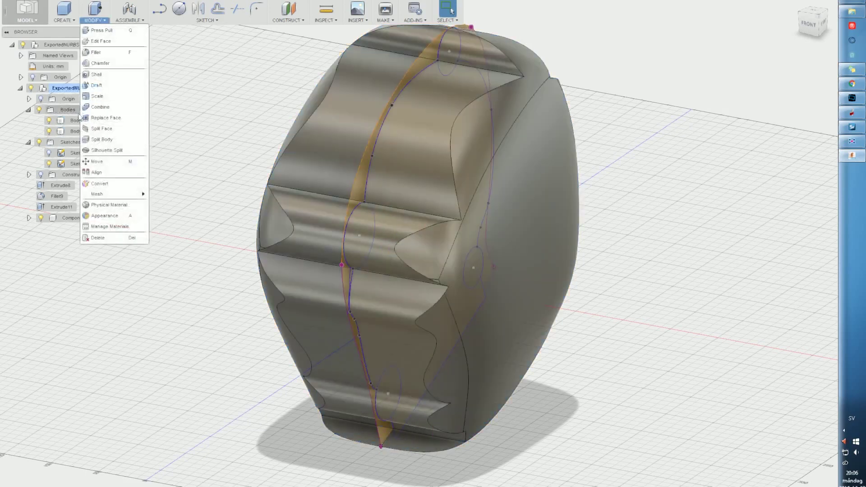
{"action": "left_click", "coordinate": [77, 120]}
{"action": "left_click", "coordinate": [94, 20]}
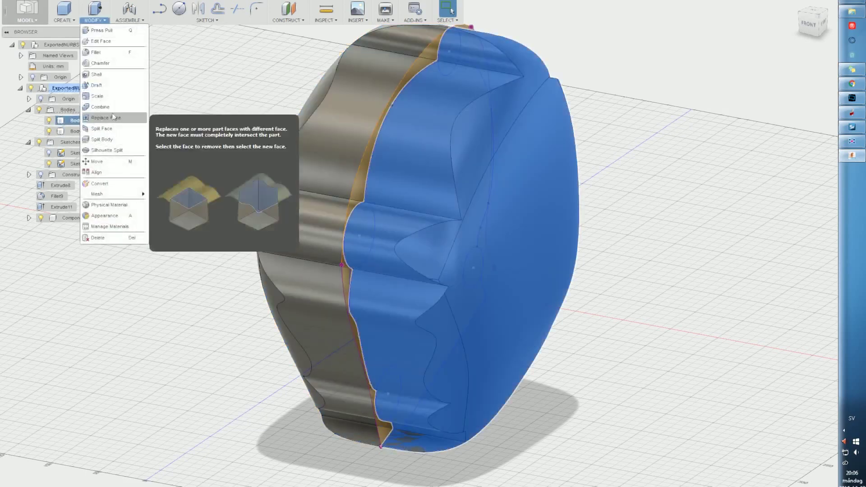
{"action": "left_click", "coordinate": [112, 107]}
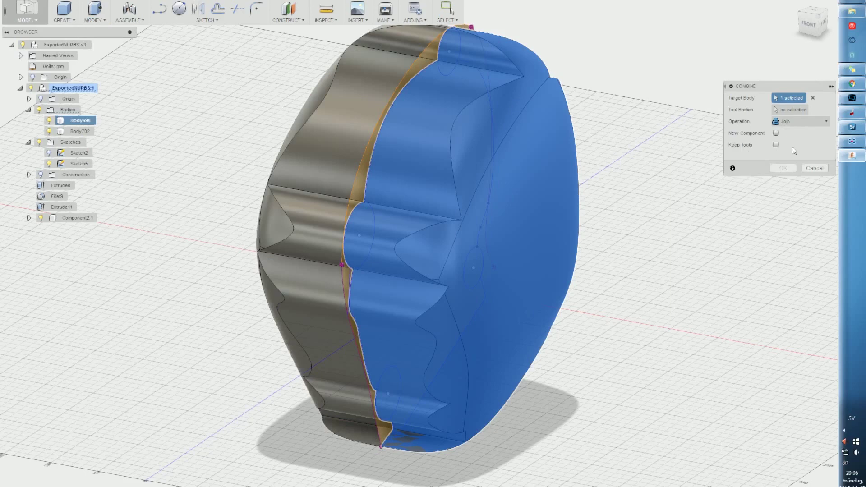
{"action": "left_click", "coordinate": [794, 121]}
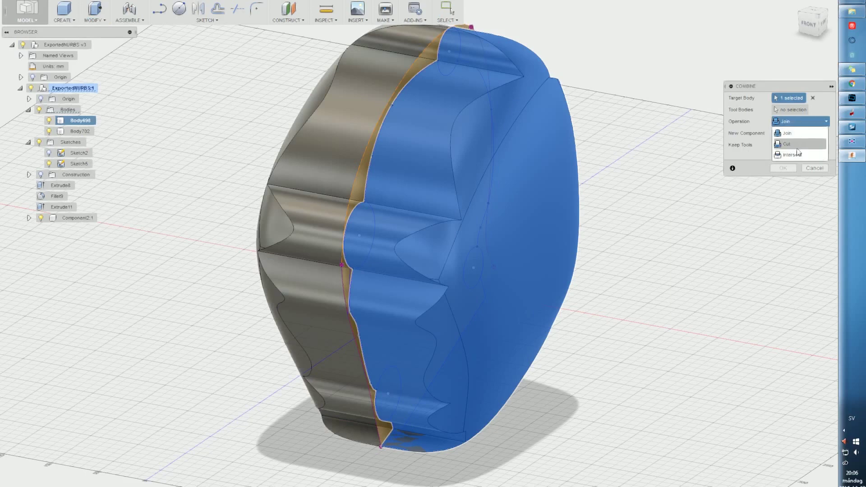
{"action": "left_click", "coordinate": [776, 145]}
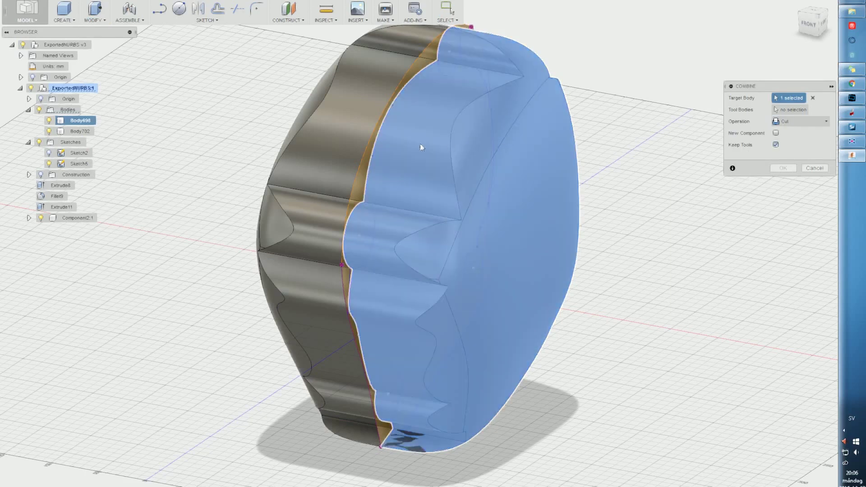
{"action": "left_click", "coordinate": [354, 127]}
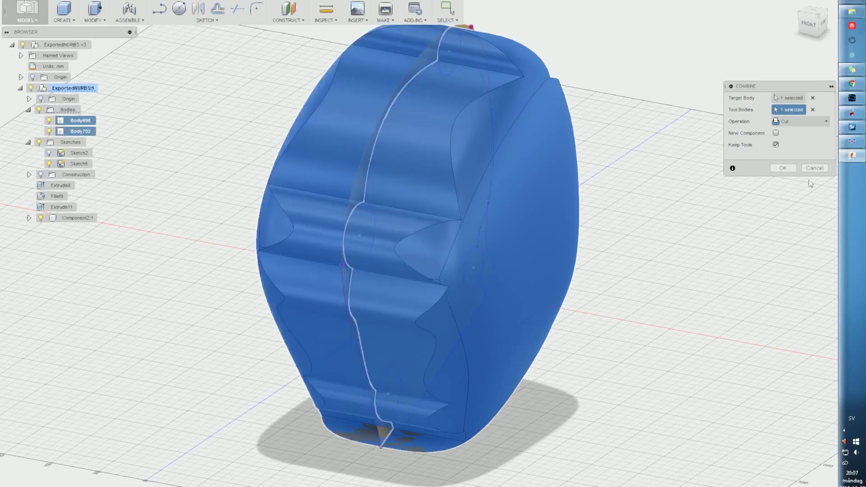
{"action": "left_click", "coordinate": [782, 168]}
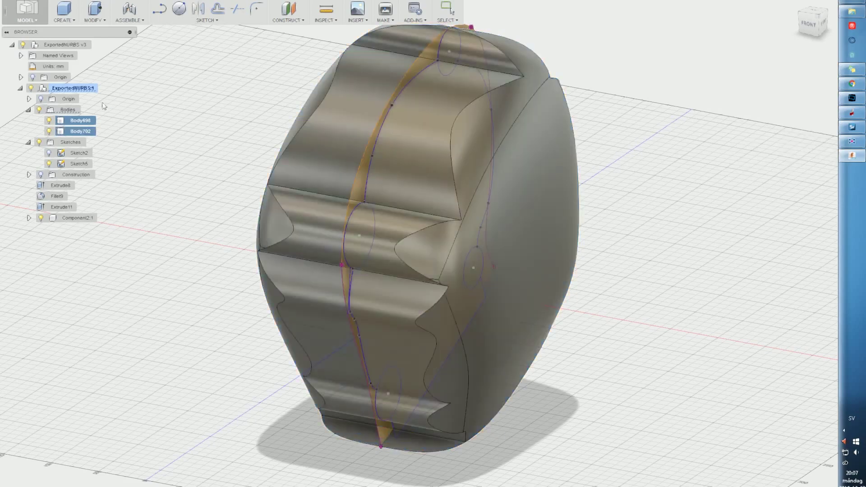
Step: Hide the socket half and the profile sketch, leaving only the pegged half displayed
{"action": "left_click", "coordinate": [75, 131]}
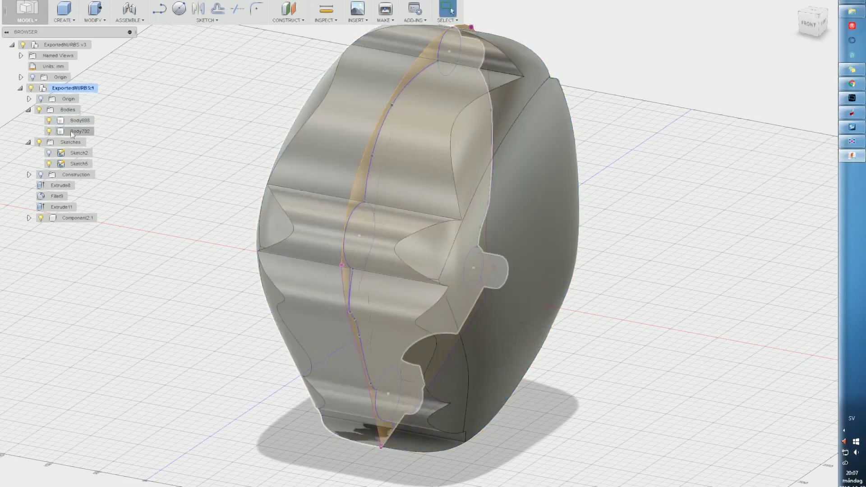
{"action": "left_click", "coordinate": [75, 123]}
{"action": "middle_click_drag", "start_coordinate": [251, 129], "coordinate": [261, 119], "text": "shift"}
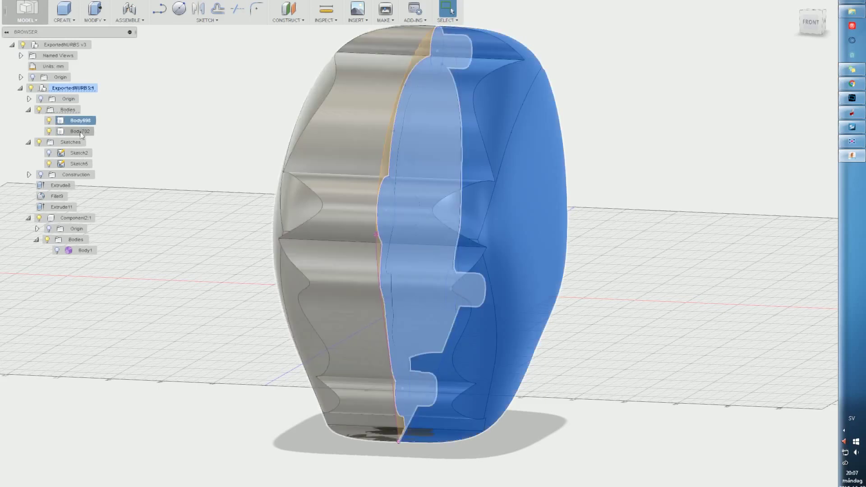
{"action": "left_click", "coordinate": [80, 132]}
{"action": "left_click", "coordinate": [49, 121]}
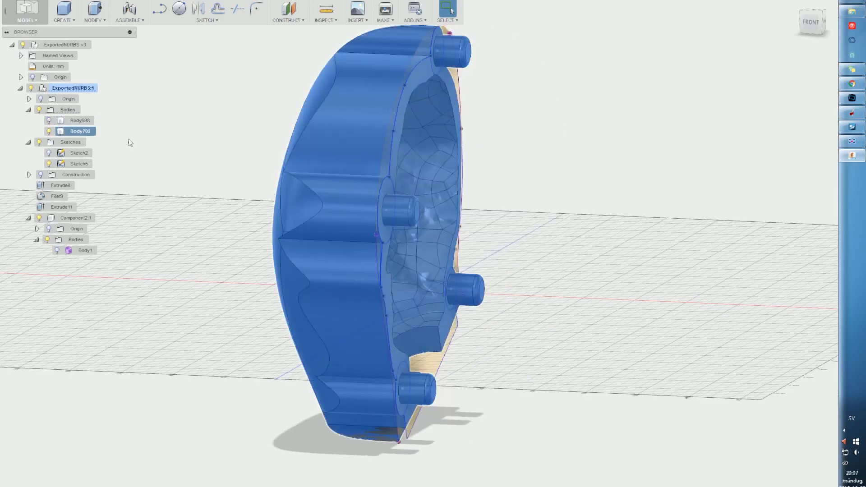
{"action": "left_click", "coordinate": [131, 143]}
{"action": "left_click", "coordinate": [50, 153]}
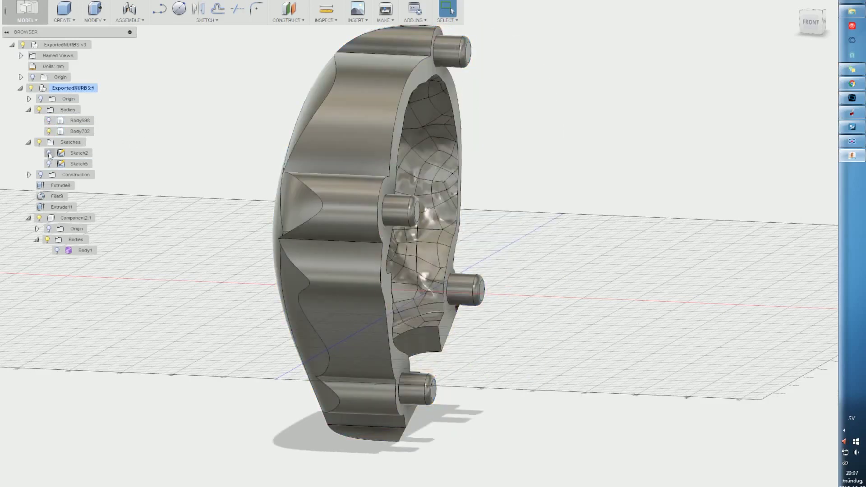
Step: Swap the displayed body to the socket half and examine its peg holes and head cavity
{"action": "left_click", "coordinate": [50, 154]}
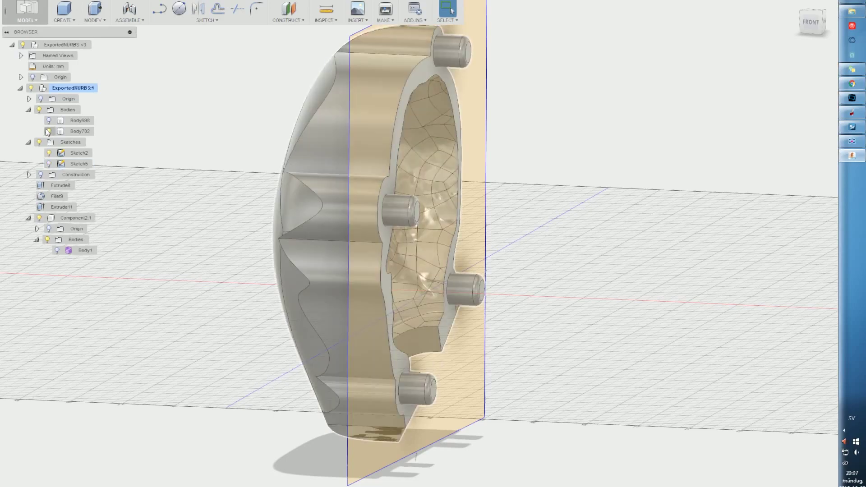
{"action": "left_click", "coordinate": [48, 131]}
{"action": "left_click", "coordinate": [49, 121]}
{"action": "mouse_move", "coordinate": [435, 217]}
{"action": "middle_mouse_down", "text": "shift"}
{"action": "mouse_move", "coordinate": [472, 252]}
{"action": "mouse_move", "coordinate": [531, 173]}
{"action": "middle_mouse_up", "text": "shift"}
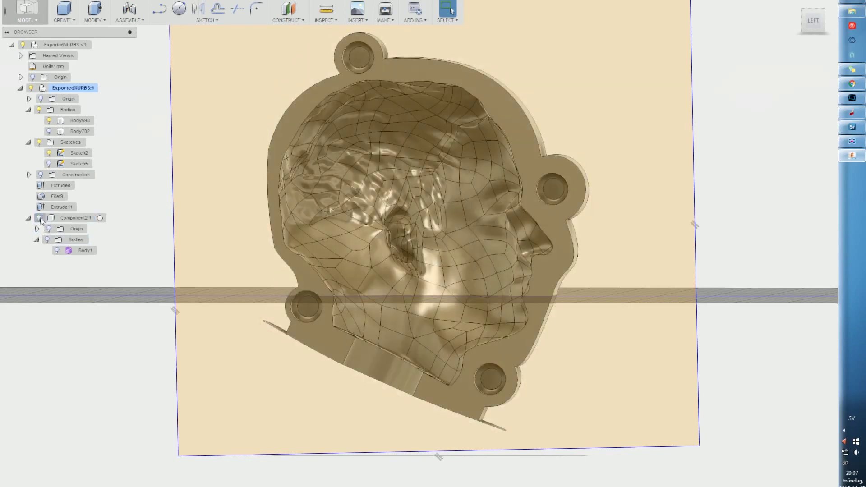
{"action": "left_click", "coordinate": [48, 153]}
{"action": "middle_click_drag", "start_coordinate": [217, 209], "coordinate": [375, 205], "text": "shift"}
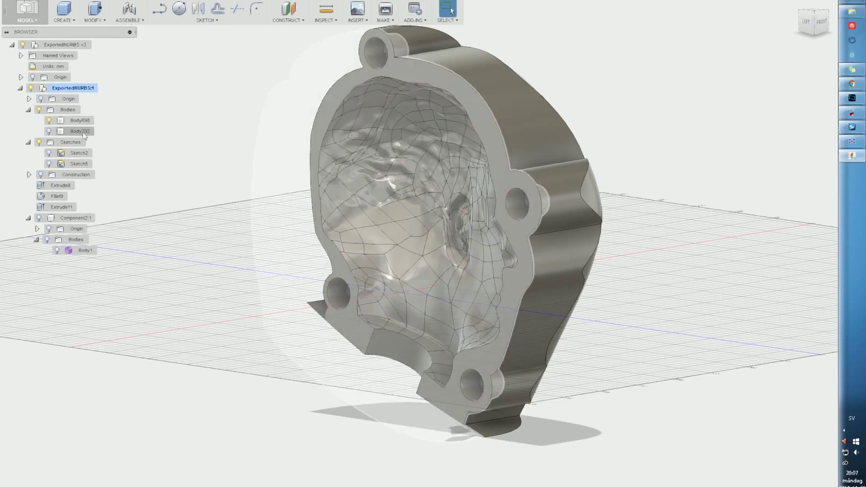
Step: Show the pegged half again together with the socket half
{"action": "left_click", "coordinate": [49, 132]}
{"action": "left_click", "coordinate": [76, 131]}
{"action": "right_click", "coordinate": [75, 132]}
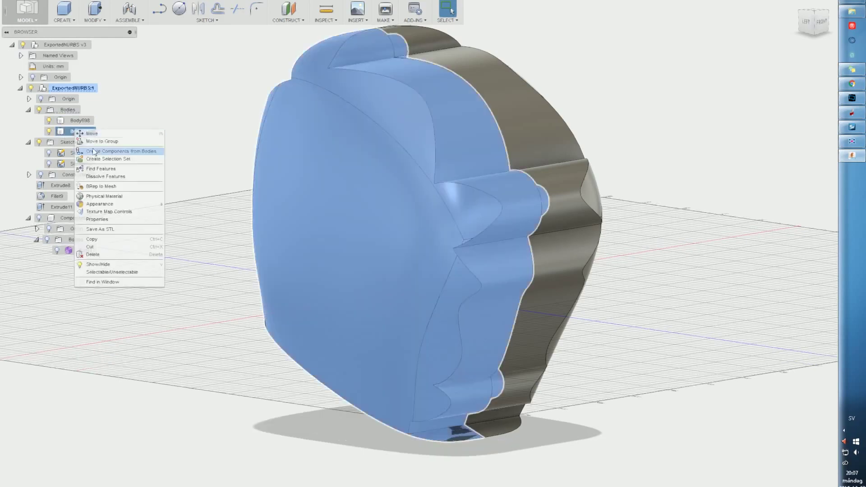
{"action": "left_click", "coordinate": [116, 142]}
{"action": "scroll", "coordinate": [428, 234], "scroll_direction": "down", "scroll_amount": 2}
{"action": "middle_click_drag", "start_coordinate": [428, 234], "coordinate": [377, 282], "text": "shift"}
{"action": "left_click_drag", "start_coordinate": [319, 323], "coordinate": [87, 380]}
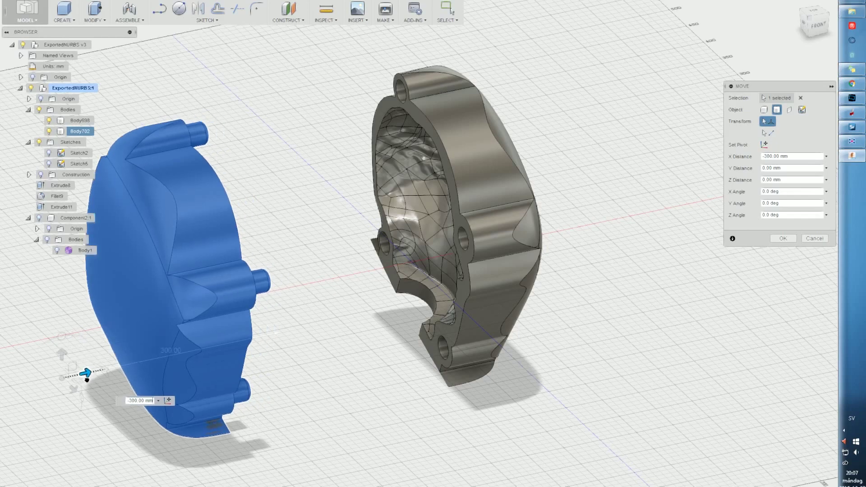
{"action": "middle_click_drag", "start_coordinate": [351, 376], "coordinate": [481, 333], "text": "shift"}
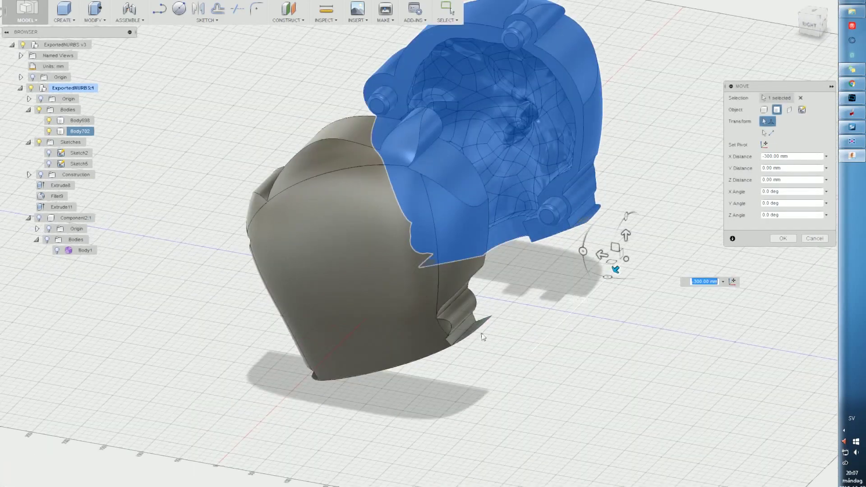
{"action": "scroll", "coordinate": [476, 332], "scroll_direction": "up", "scroll_amount": 5}
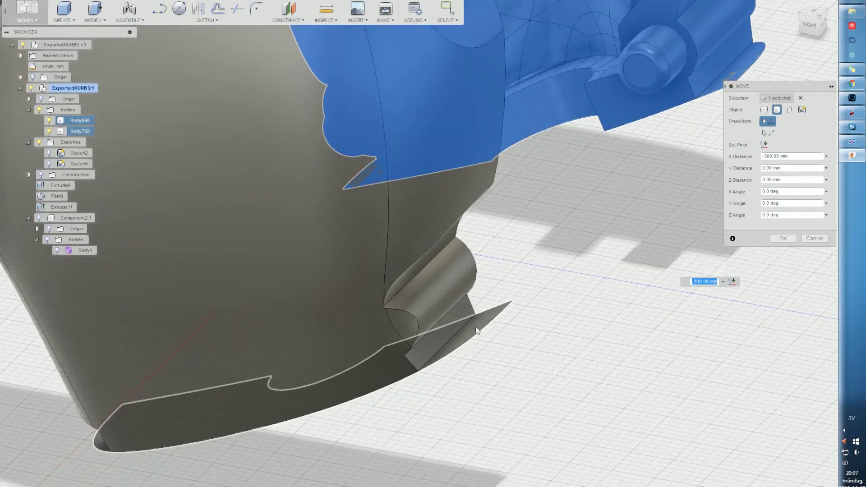
{"action": "scroll", "coordinate": [460, 340], "scroll_direction": "down", "scroll_amount": 3}
{"action": "left_click_drag", "start_coordinate": [461, 340], "coordinate": [461, 344]}
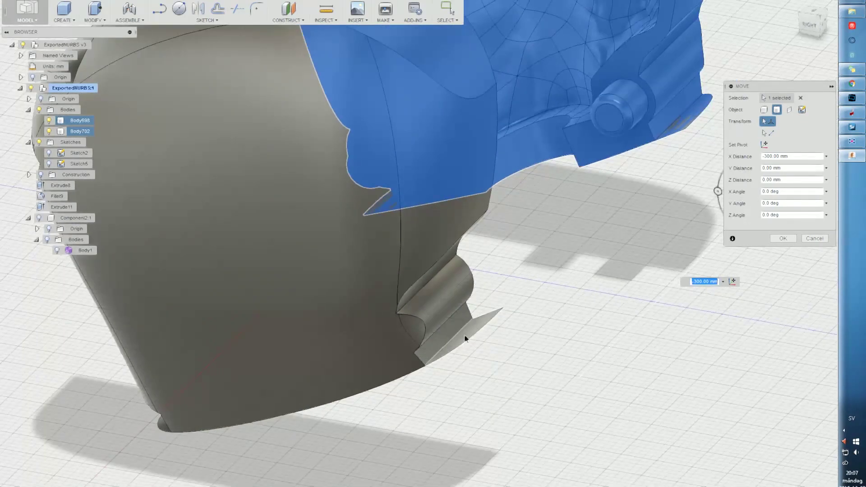
{"action": "scroll", "coordinate": [461, 338], "scroll_direction": "up", "scroll_amount": 4}
{"action": "right_click", "coordinate": [461, 336]}
{"action": "left_click", "coordinate": [422, 335]}
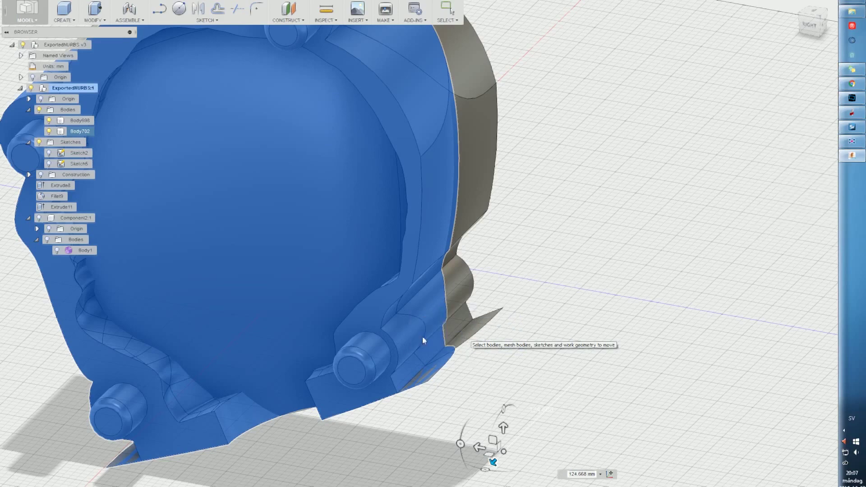
Step: Thicken the thin lip at the back of the pegged half's base by offsetting its upper face with Press Pull
{"action": "left_click", "coordinate": [500, 305]}
{"action": "scroll", "coordinate": [479, 322], "scroll_direction": "up", "scroll_amount": 5}
{"action": "left_click", "coordinate": [471, 323], "text": "ctrl"}
{"action": "right_click", "coordinate": [470, 324]}
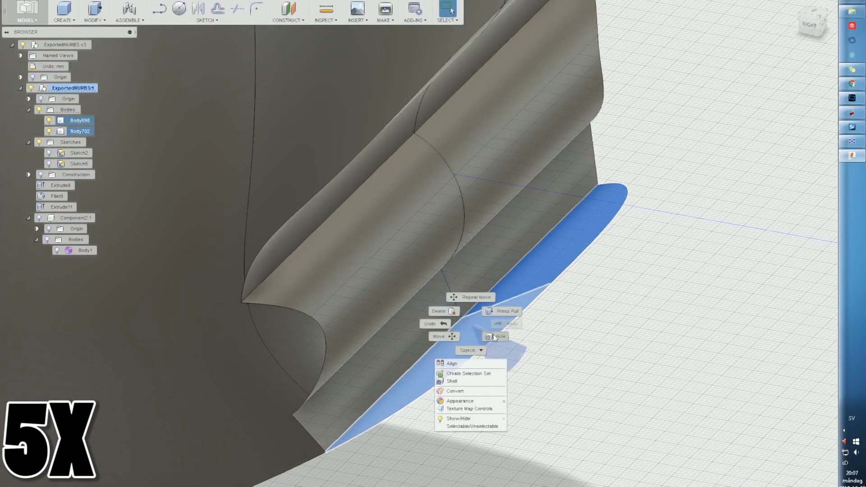
{"action": "left_click", "coordinate": [96, 20]}
{"action": "left_click", "coordinate": [65, 21]}
{"action": "left_click", "coordinate": [67, 41]}
{"action": "key", "text": "Escape"}
{"action": "right_click", "coordinate": [539, 261]}
{"action": "left_click", "coordinate": [571, 248]}
{"action": "left_click_drag", "start_coordinate": [566, 235], "coordinate": [590, 275]}
{"action": "middle_click_drag", "start_coordinate": [555, 213], "coordinate": [568, 258], "text": "shift"}
{"action": "left_click", "coordinate": [784, 133]}
{"action": "middle_click_drag", "start_coordinate": [557, 288], "coordinate": [509, 275], "text": "shift"}
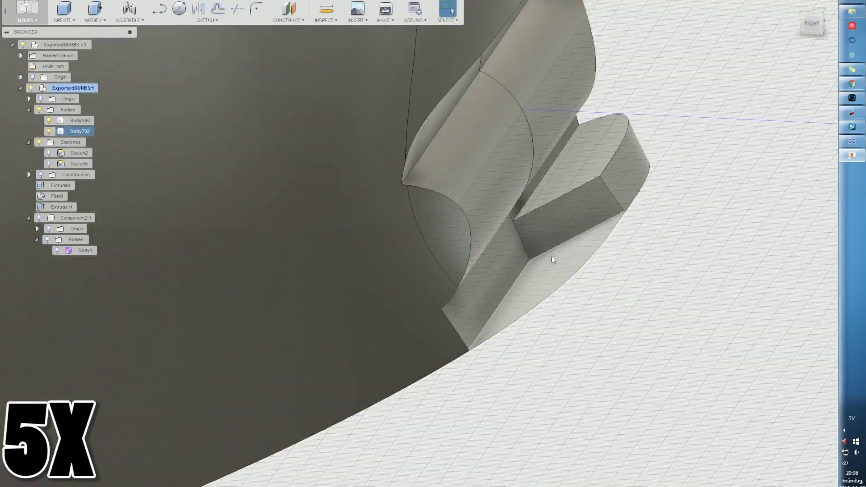
Step: Offset the upper face of the socket half's back base lip by 10 mm with Press Pull
{"action": "right_click", "coordinate": [551, 255]}
{"action": "left_click", "coordinate": [572, 242]}
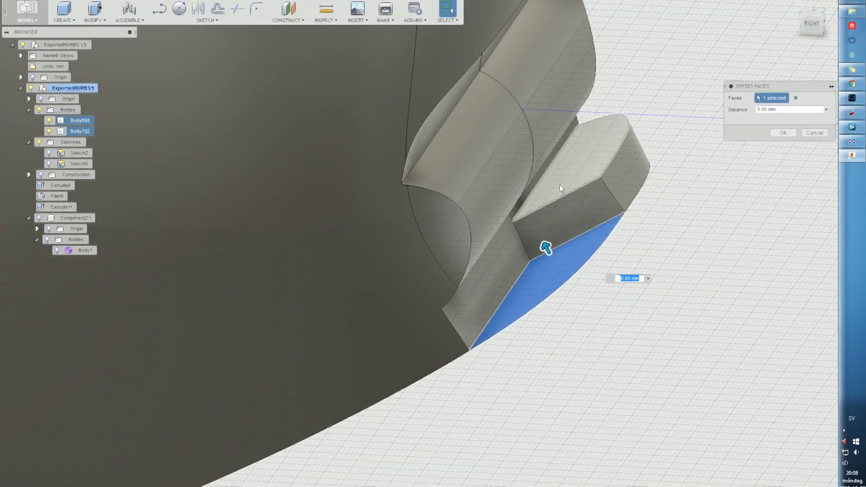
{"action": "left_click_drag", "start_coordinate": [552, 189], "coordinate": [571, 179]}
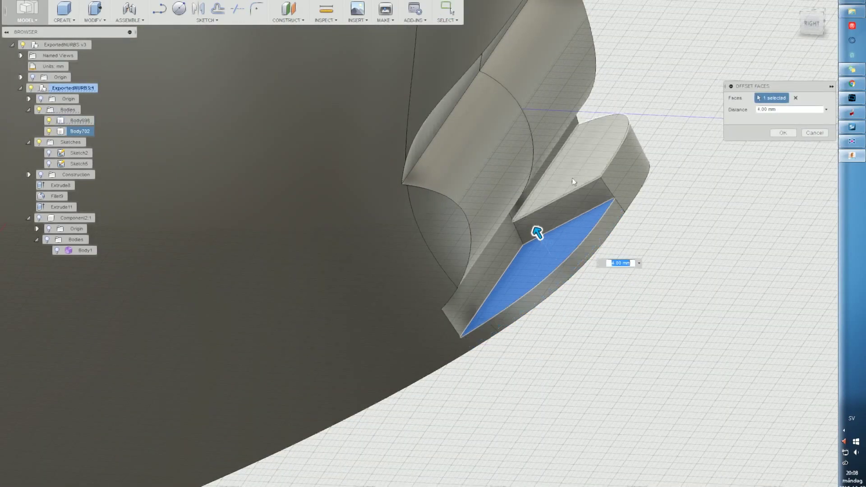
{"action": "type", "text": "10"}
{"action": "key", "text": "Return"}
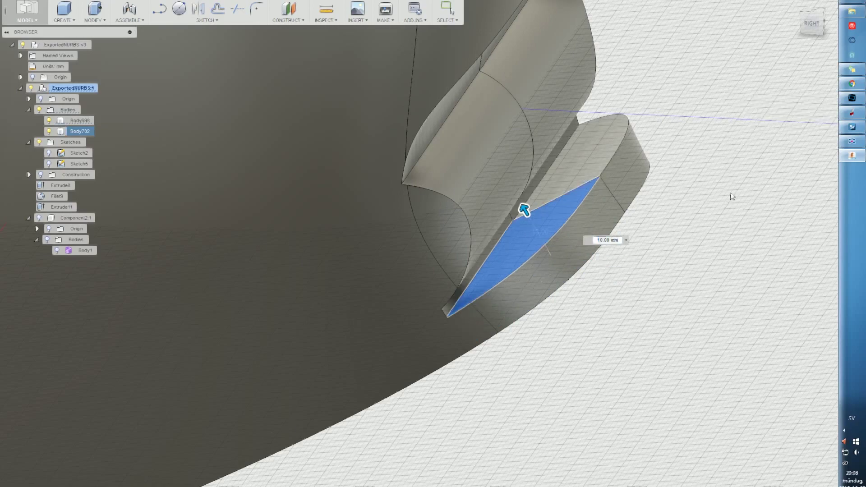
Step: Offset the upper faces of both halves' front base lips by 15 mm with Press Pull
{"action": "middle_click_drag", "start_coordinate": [602, 265], "coordinate": [333, 363], "text": "shift"}
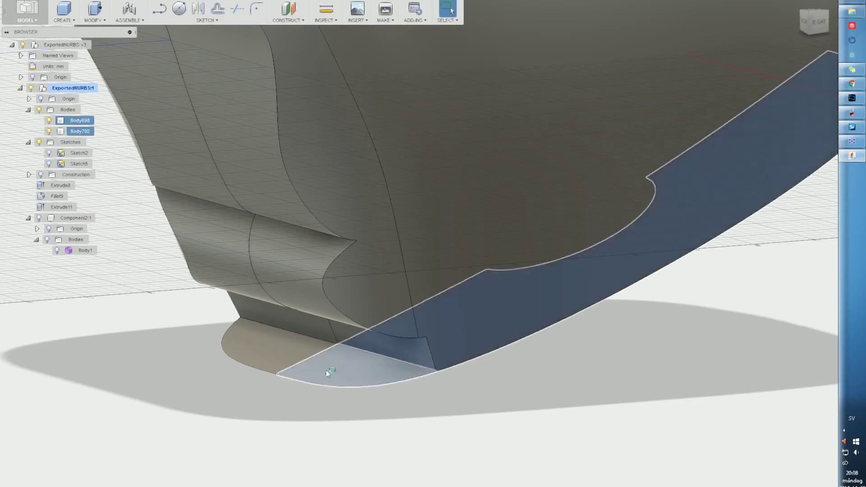
{"action": "left_click", "coordinate": [240, 337]}
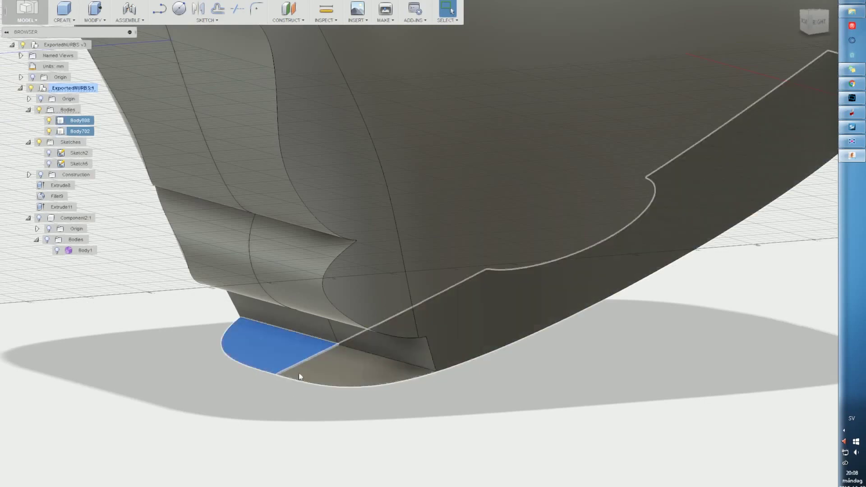
{"action": "left_click", "coordinate": [309, 365]}
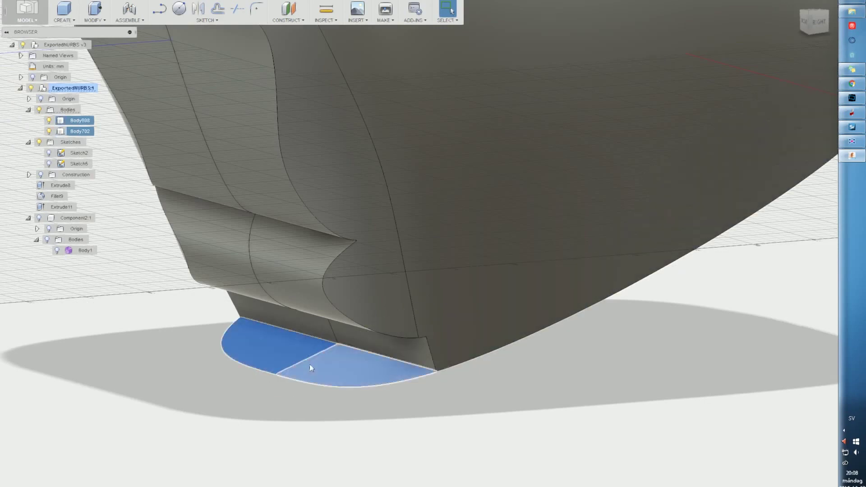
{"action": "right_click", "coordinate": [309, 364]}
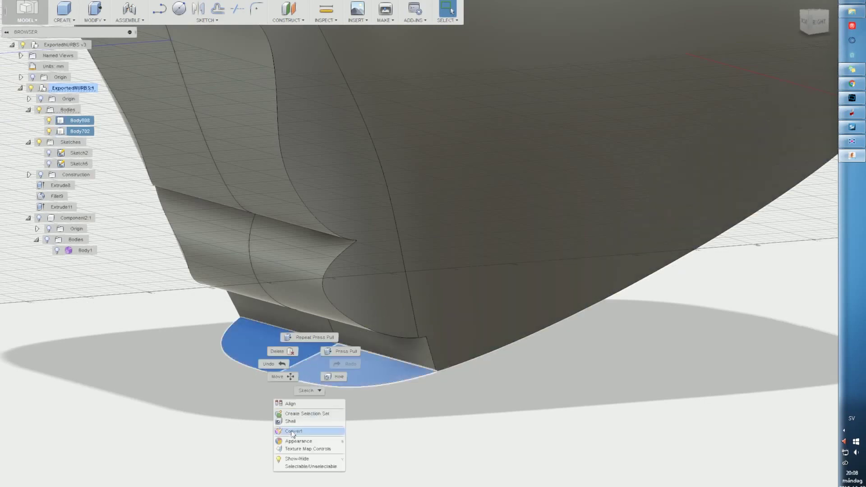
{"action": "left_click", "coordinate": [316, 339]}
{"action": "left_click_drag", "start_coordinate": [303, 338], "coordinate": [293, 318]}
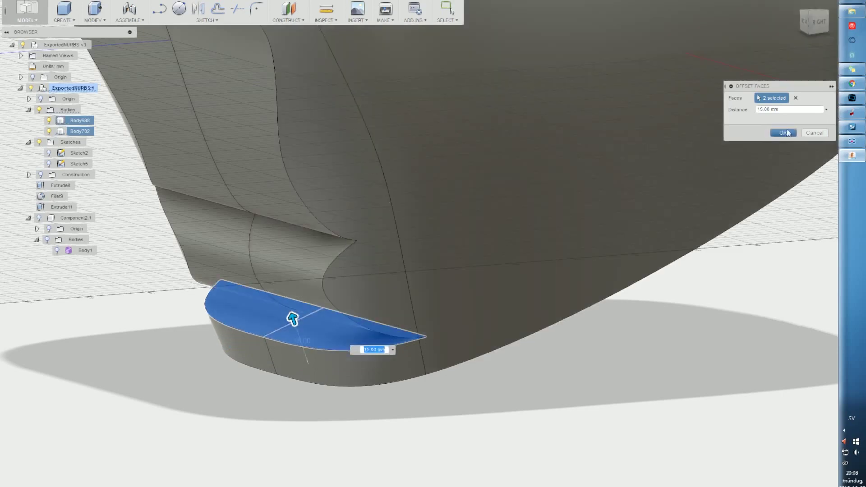
{"action": "left_click", "coordinate": [785, 132]}
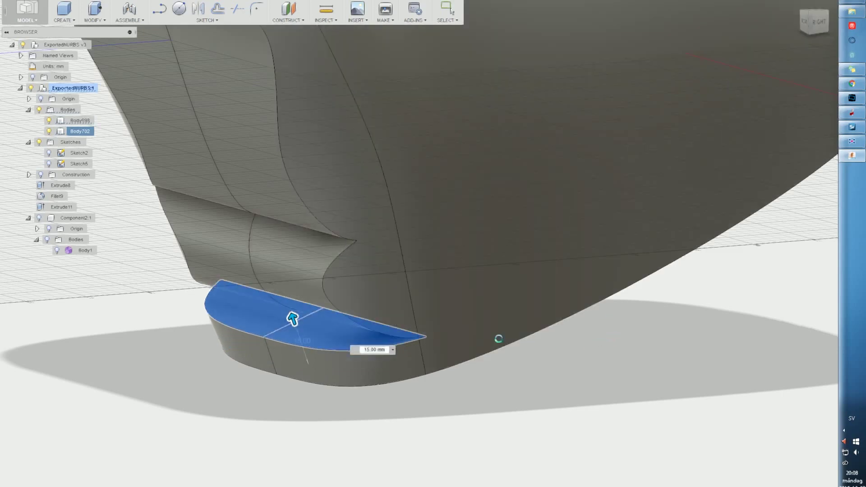
Step: Examine the closed two-part body from below and from the front, including the thickened base edge and the parting line
{"action": "middle_click_drag", "start_coordinate": [423, 348], "coordinate": [574, 248], "text": "shift"}
{"action": "middle_click_drag", "start_coordinate": [602, 273], "coordinate": [580, 238], "text": "shift"}
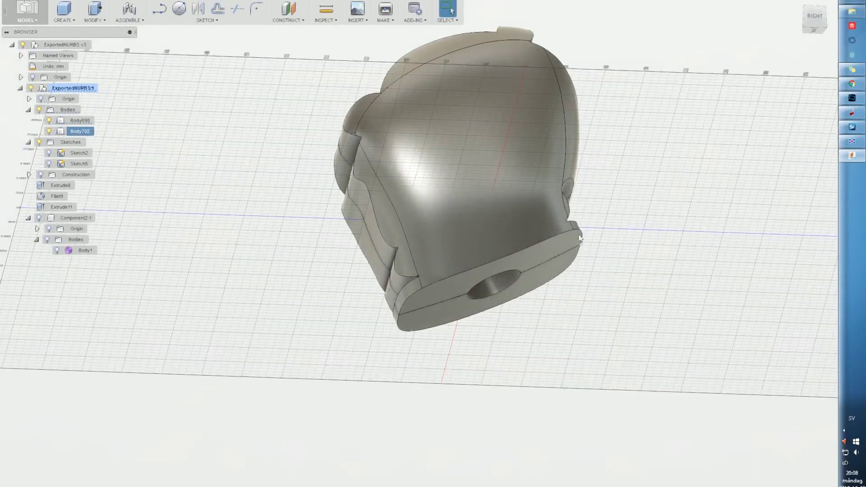
{"action": "middle_click_drag", "start_coordinate": [378, 296], "coordinate": [600, 226], "text": "shift"}
{"action": "left_click", "coordinate": [85, 124]}
{"action": "left_click", "coordinate": [424, 153]}
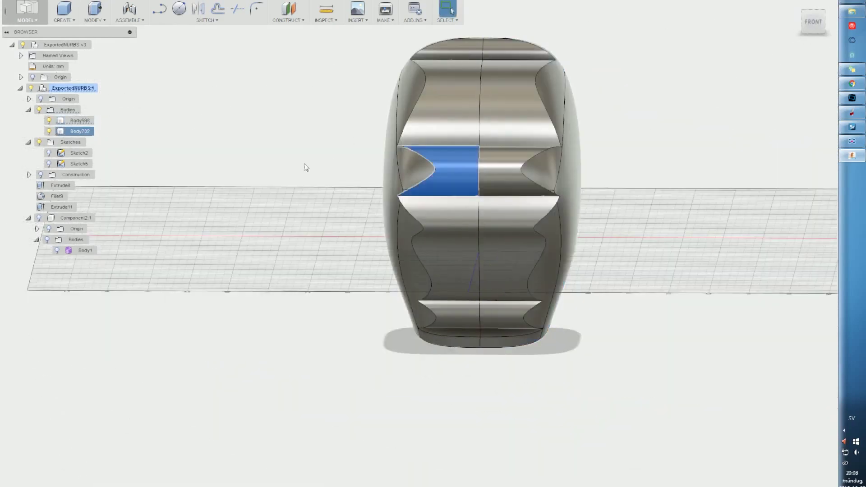
{"action": "left_click", "coordinate": [306, 167]}
{"action": "middle_click_drag", "start_coordinate": [535, 176], "coordinate": [442, 257]}
{"action": "left_click_drag", "start_coordinate": [442, 256], "coordinate": [536, 251], "text": "shift"}
{"action": "mouse_move", "coordinate": [537, 251]}
{"action": "middle_mouse_down", "text": "shift"}
{"action": "mouse_move", "coordinate": [569, 250]}
{"action": "mouse_move", "coordinate": [550, 246]}
{"action": "middle_mouse_up", "text": "shift"}
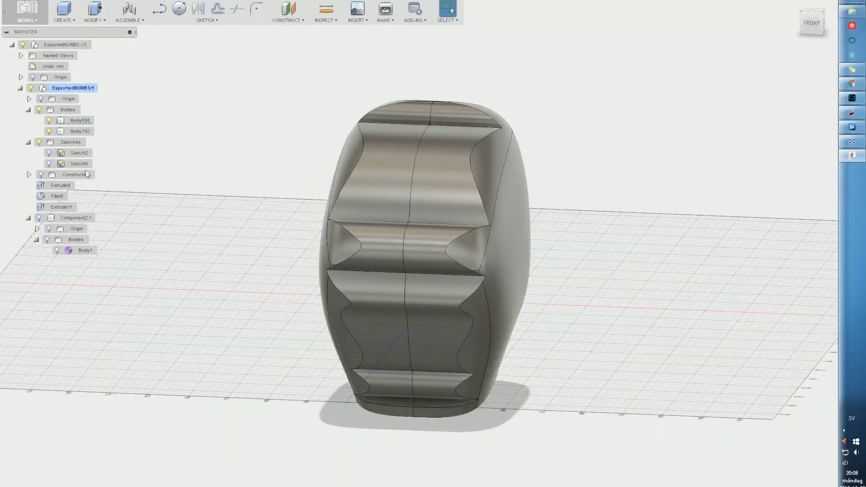
{"action": "left_click", "coordinate": [79, 153]}
{"action": "scroll", "coordinate": [330, 214], "scroll_direction": "down", "scroll_amount": 1}
{"action": "middle_click_drag", "start_coordinate": [330, 214], "coordinate": [413, 206], "text": "shift"}
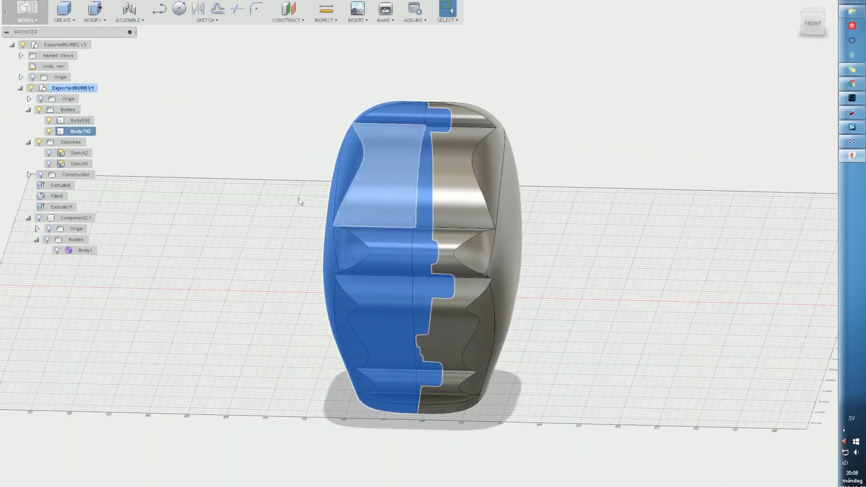
Step: Move the pegged half -300 mm along X, away from the socket half
{"action": "right_click", "coordinate": [74, 131]}
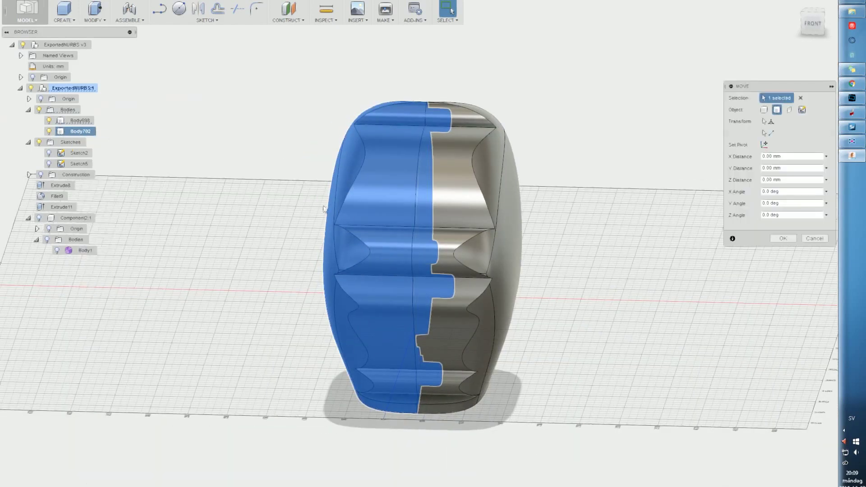
{"action": "left_click", "coordinate": [90, 141]}
{"action": "left_click_drag", "start_coordinate": [360, 363], "coordinate": [126, 356]}
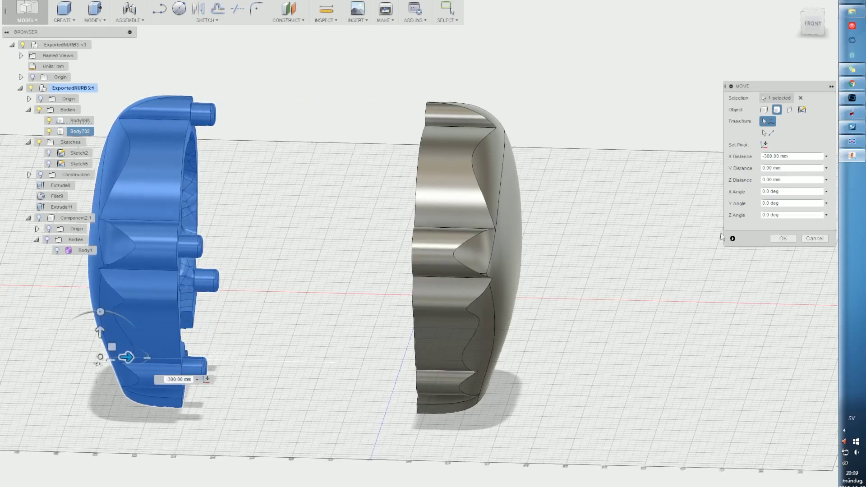
{"action": "left_click", "coordinate": [777, 237]}
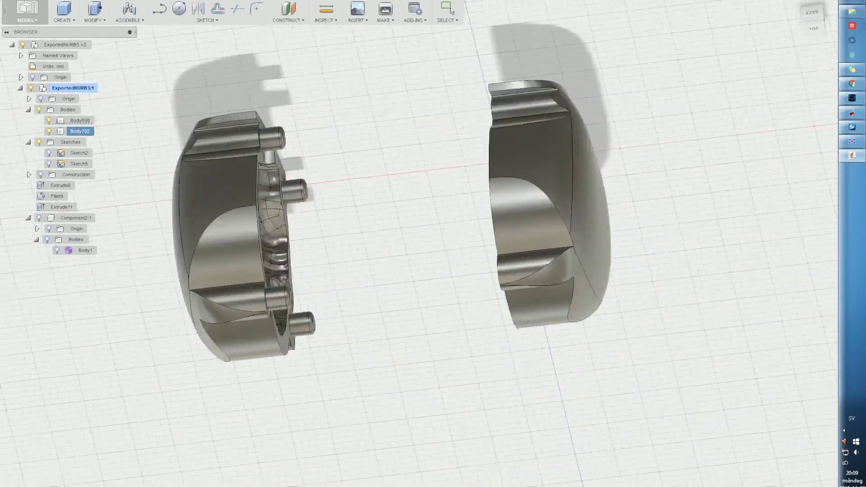
{"action": "middle_click_drag", "start_coordinate": [306, 41], "coordinate": [545, 240], "text": "shift"}
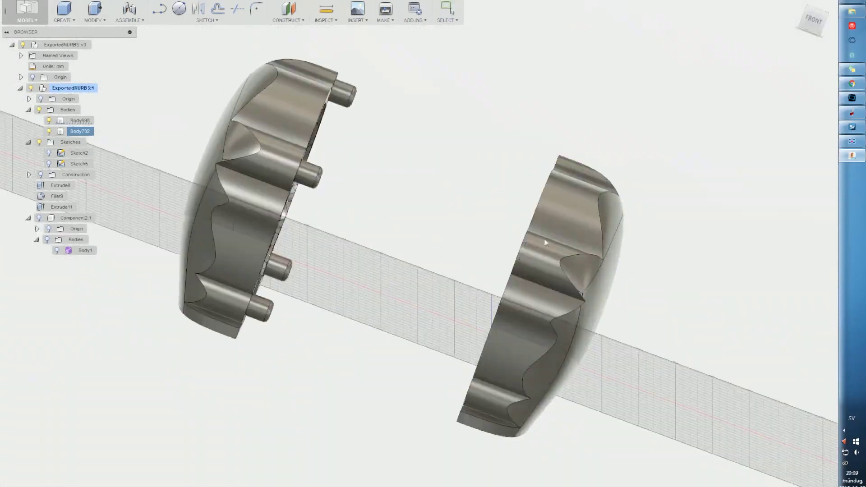
{"action": "middle_click_drag", "start_coordinate": [554, 274], "coordinate": [444, 284]}
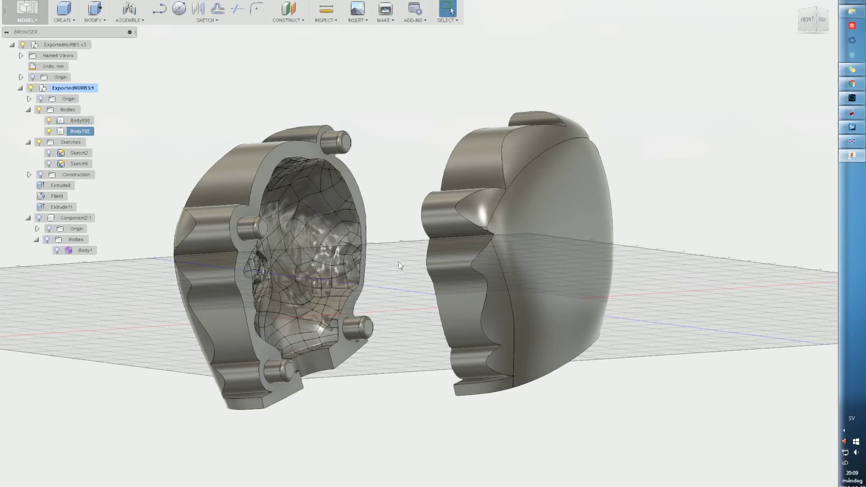
Step: Export the socket half as an STL file named Mold_Part_A into the scan project's folder inside Downloads
{"action": "right_click", "coordinate": [79, 120]}
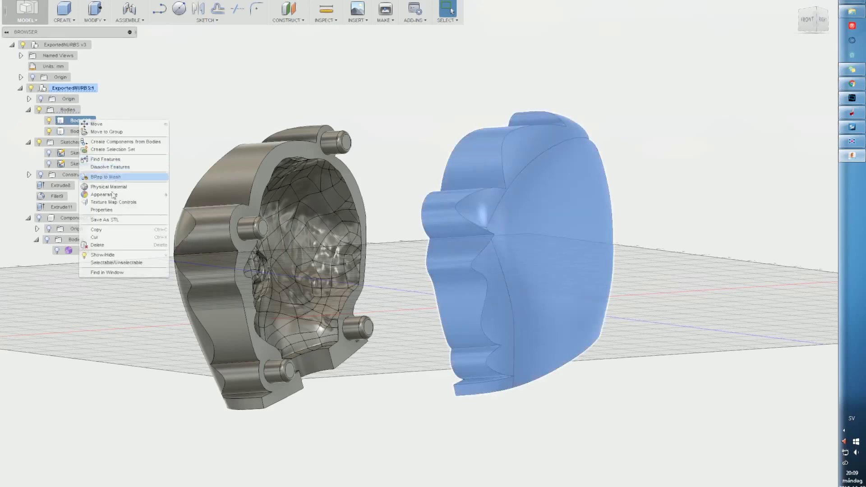
{"action": "left_click", "coordinate": [119, 220]}
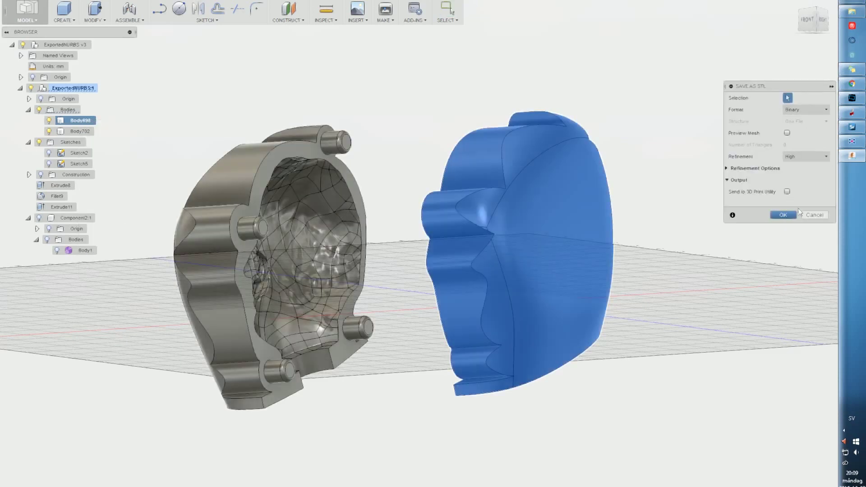
{"action": "left_click", "coordinate": [783, 215]}
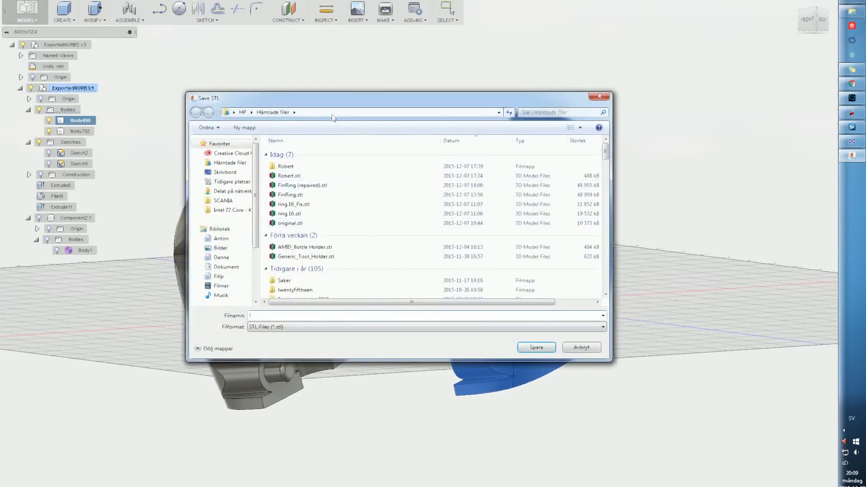
{"action": "left_click", "coordinate": [329, 113]}
{"action": "type", "text": "C:\\Users\\HP\\Downloads\\Robert"}
{"action": "key", "text": "Return"}
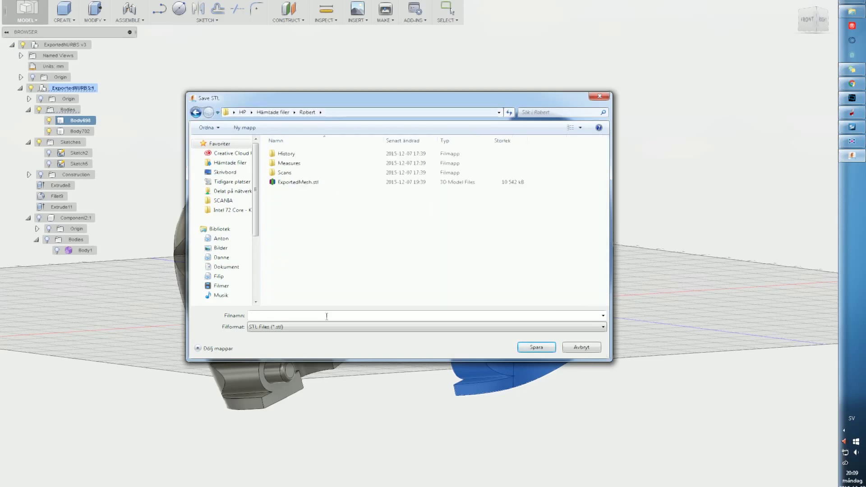
{"action": "left_click", "coordinate": [326, 317]}
{"action": "type", "text": "Moto"}
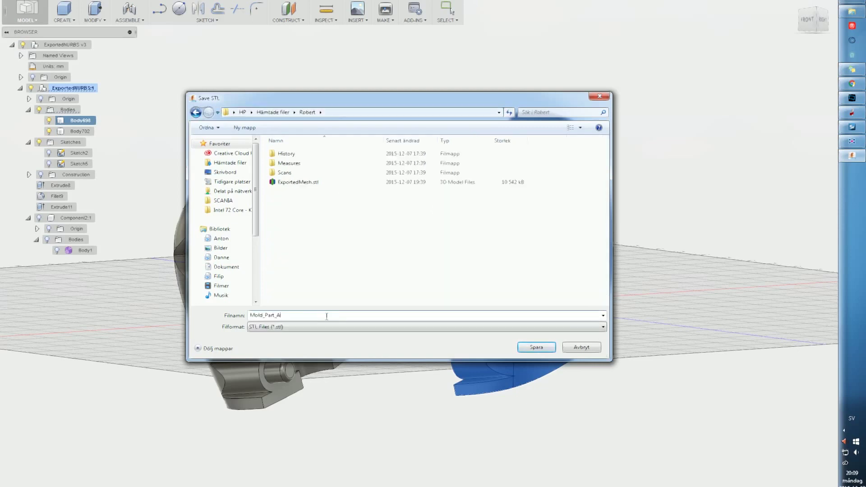
{"action": "key", "text": "Return"}
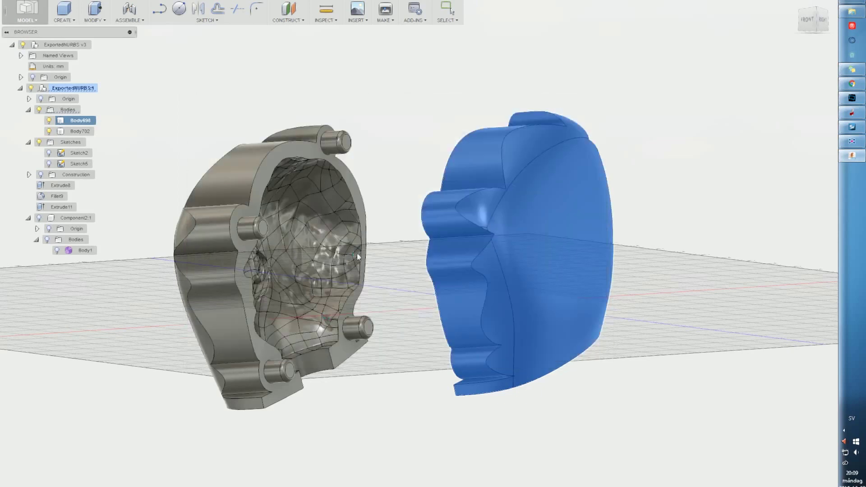
Step: Export the pegged half as an STL file named Mold_Part_B into the same project folder
{"action": "left_click", "coordinate": [83, 131]}
{"action": "right_click", "coordinate": [84, 131]}
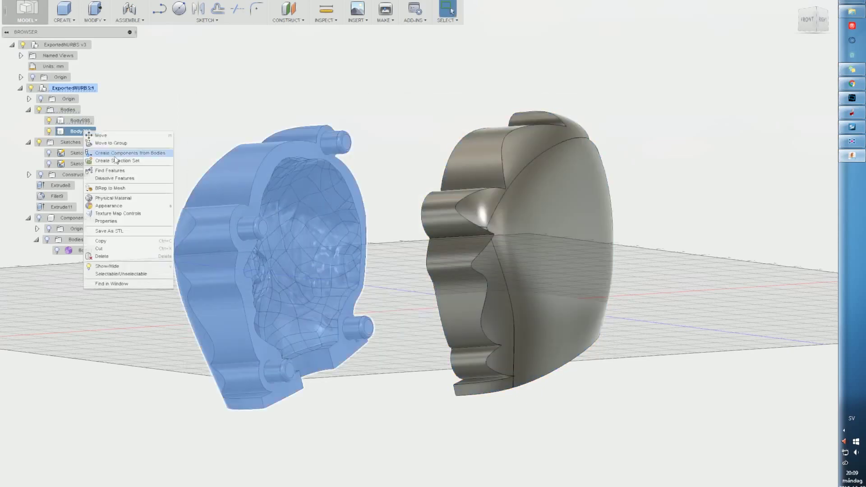
{"action": "left_click", "coordinate": [118, 231]}
{"action": "left_click", "coordinate": [784, 215]}
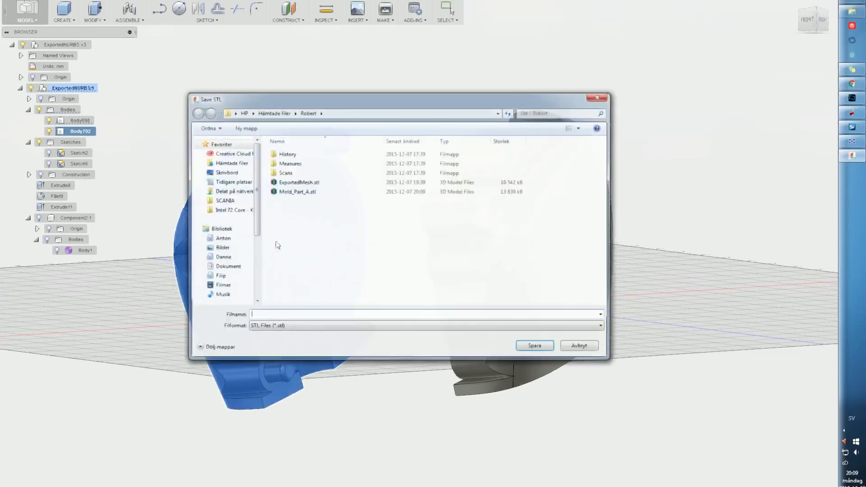
{"action": "type", "text": "Mold_Part_A"}
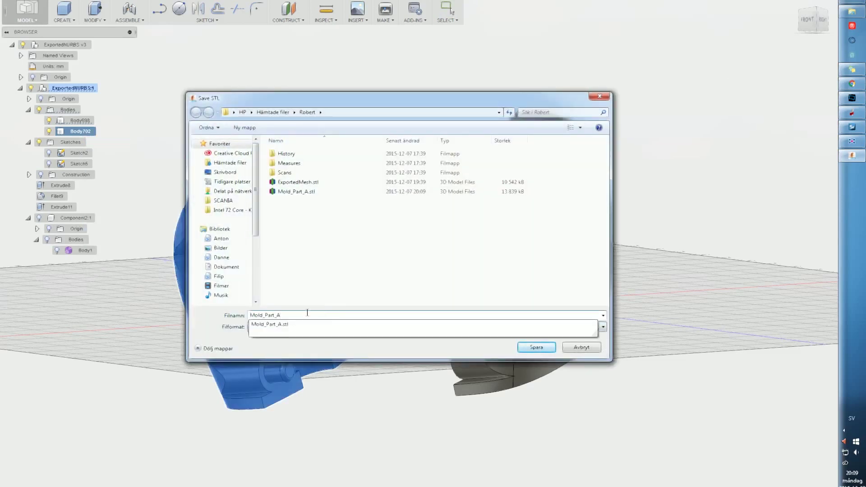
{"action": "key", "text": "BackSpace"}
{"action": "type", "text": "B"}
{"action": "left_click", "coordinate": [384, 115]}
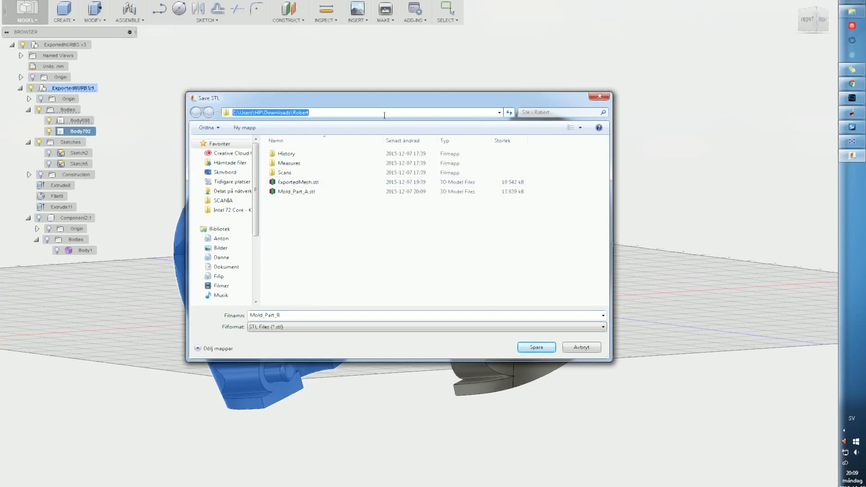
{"action": "left_click", "coordinate": [536, 348]}
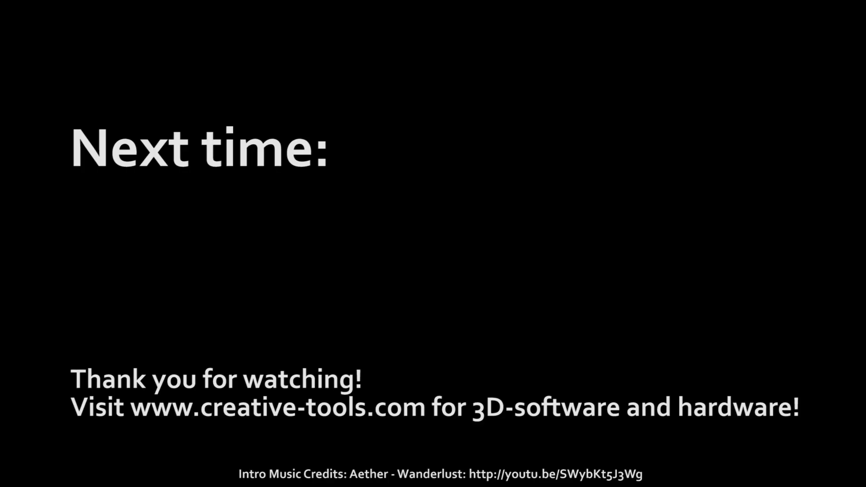